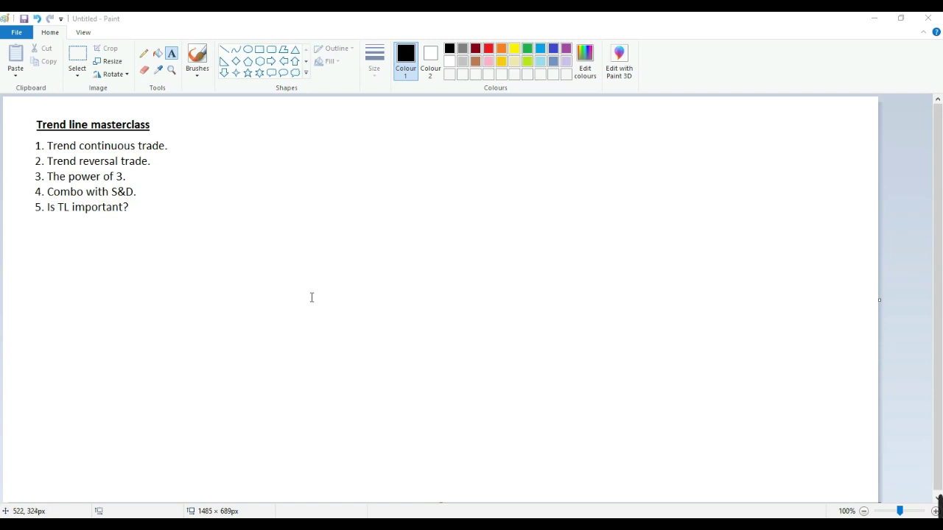
Switch to the TradingView XAUUSD chart holding the blue downtrend and uptrend zigzag sketches
key("alt+Tab")
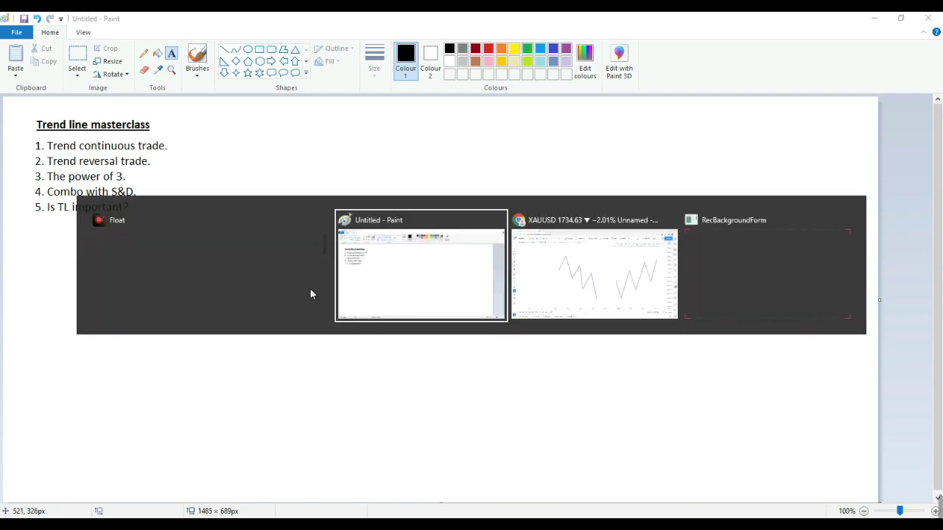
key("alt+Tab")
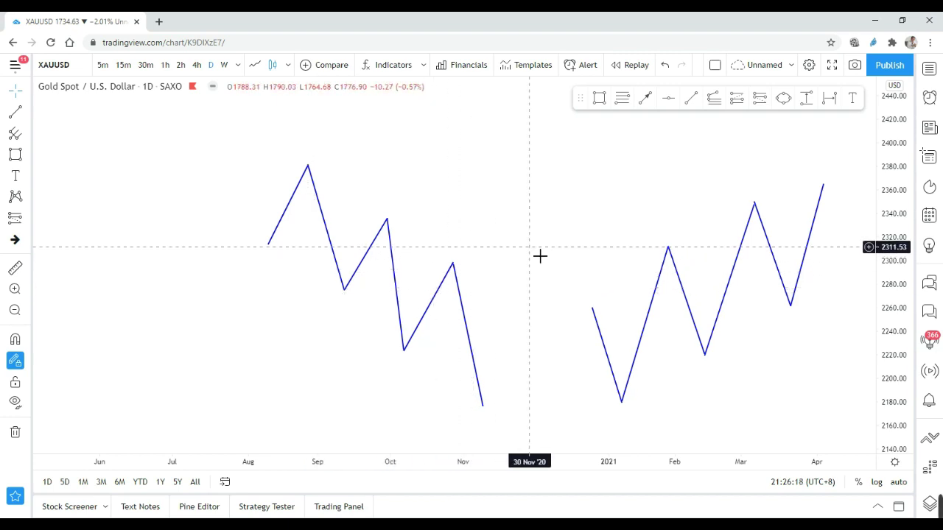
left_click_drag(539, 254, 499, 265)
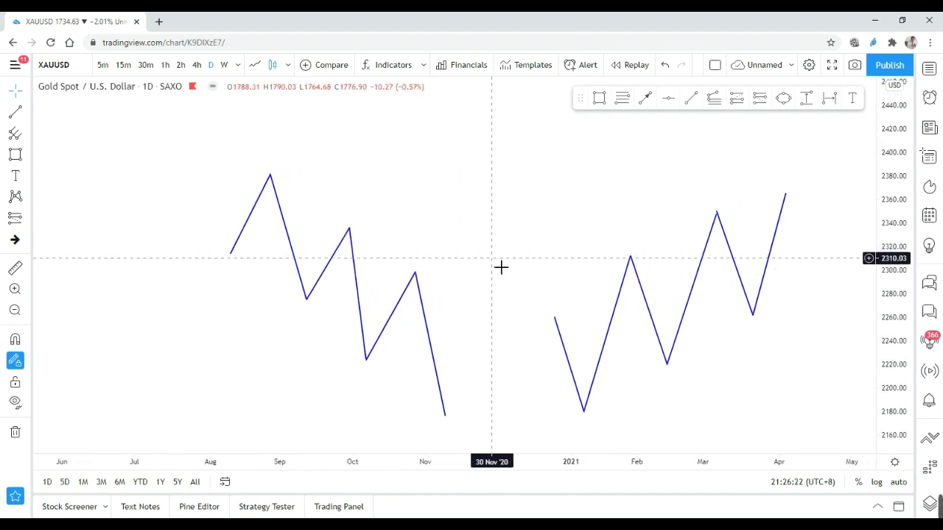
left_click_drag(506, 265, 508, 265)
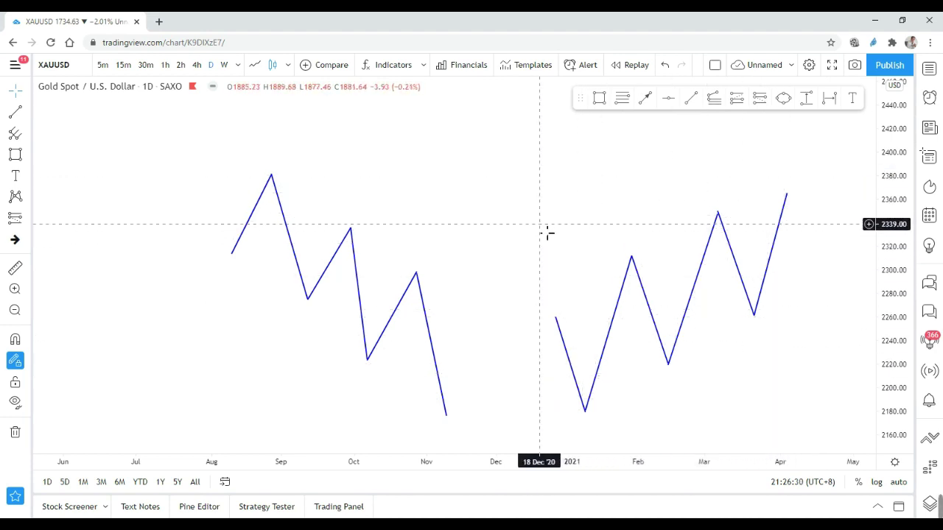
Draw a trend line along the three falling peaks of the downtrend zigzag, from about 2392 to 2258, and colour it red
left_click(691, 100)
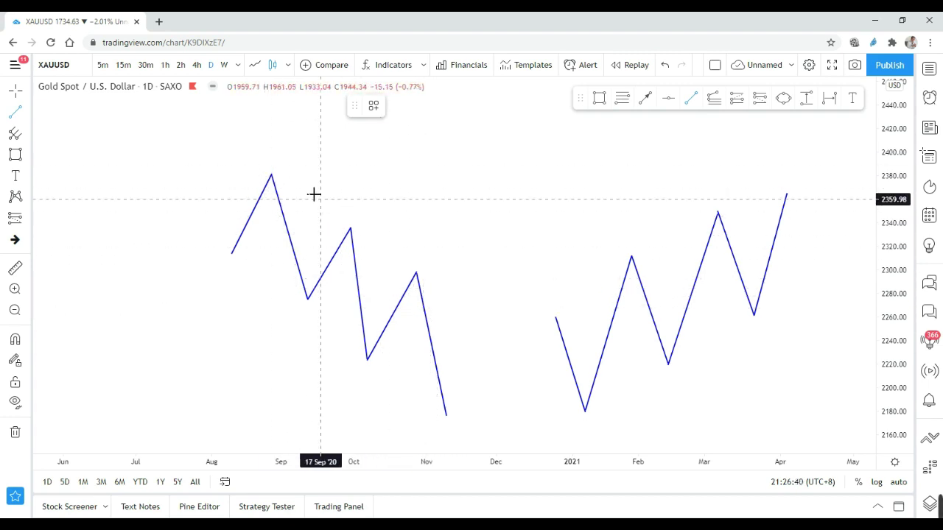
left_click(253, 163)
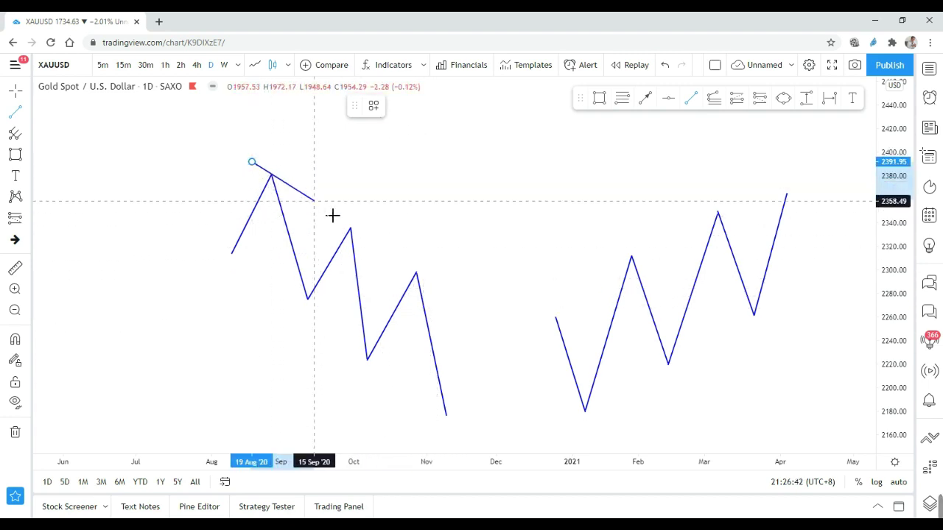
left_click(483, 320)
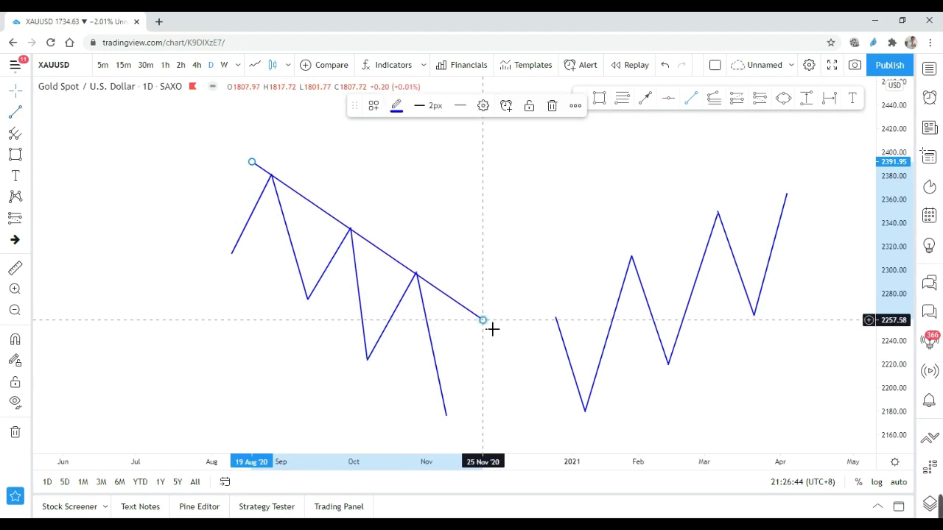
left_click(397, 105)
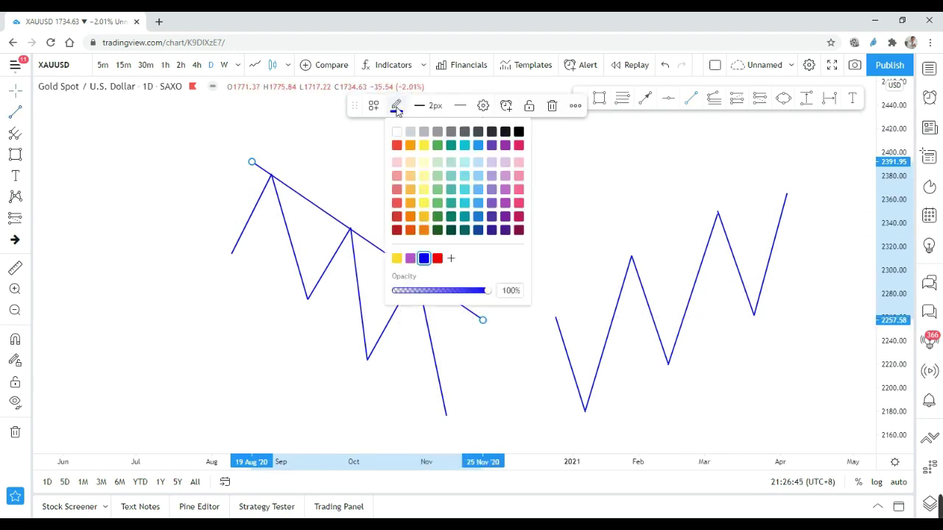
left_click(438, 258)
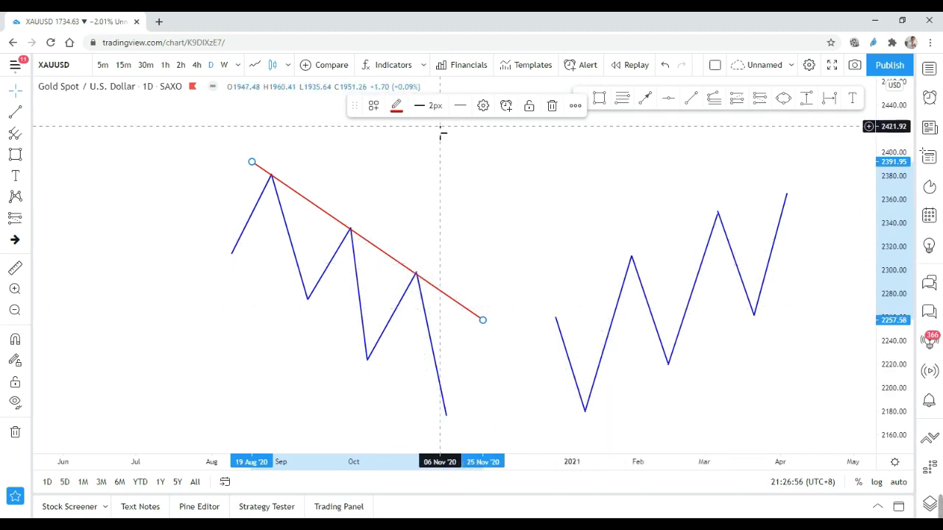
Draw a rising trend line under the three lows of the uptrend zigzag, from about 2176 to 2288
left_click(692, 99)
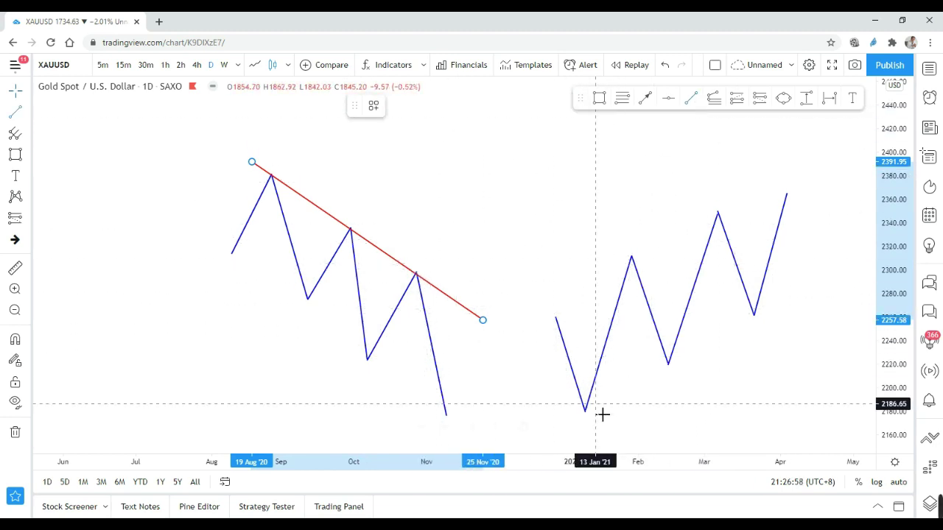
left_click(586, 422)
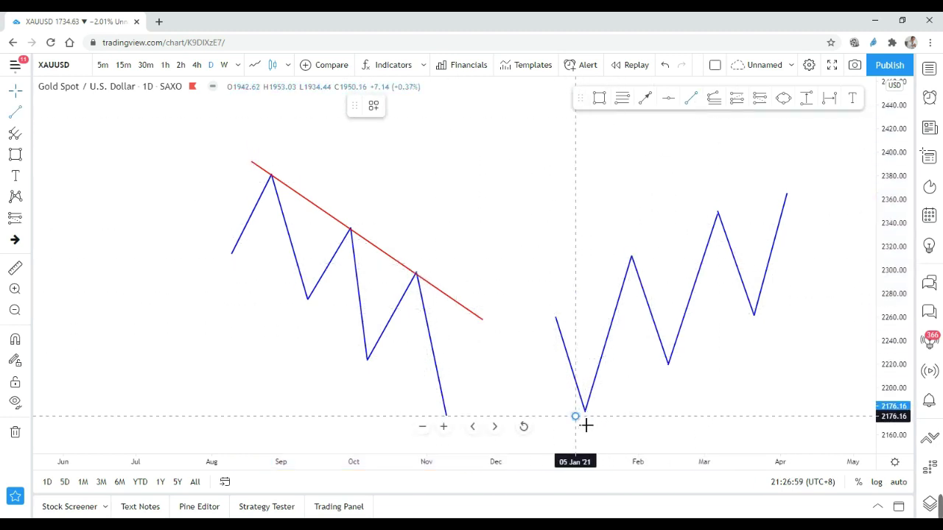
left_click(814, 292)
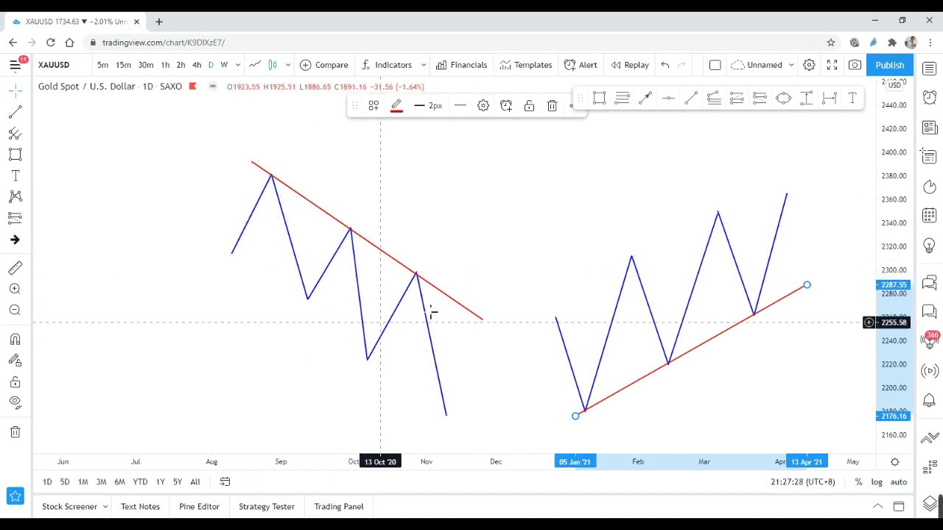
Draw two red line segments before the downtrend zigzag, from its start at about 2315 up to a 2434 peak and down to about 2345
left_click_drag(285, 312, 418, 340)
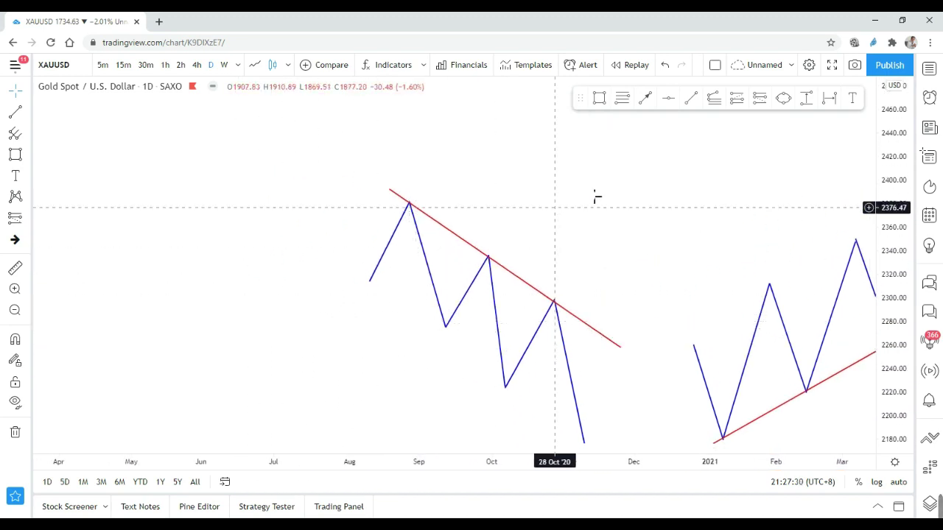
left_click(697, 103)
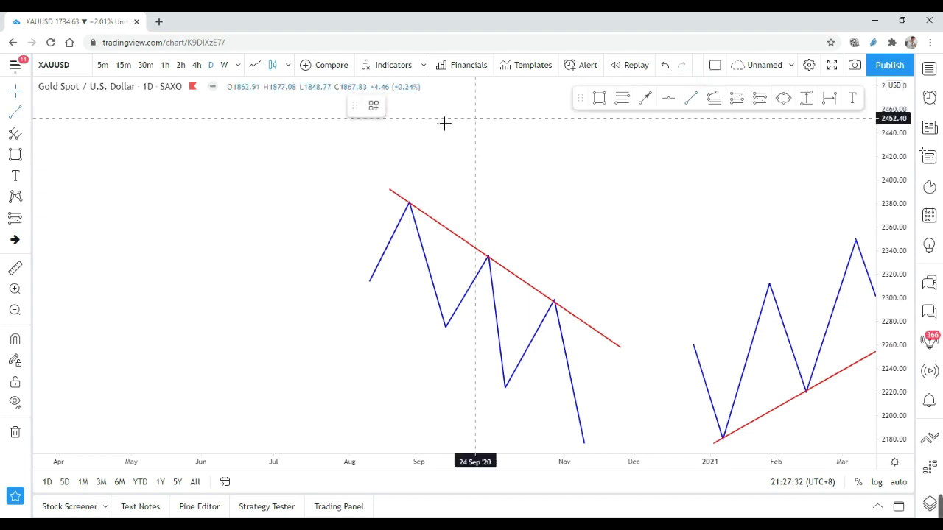
left_click(370, 280)
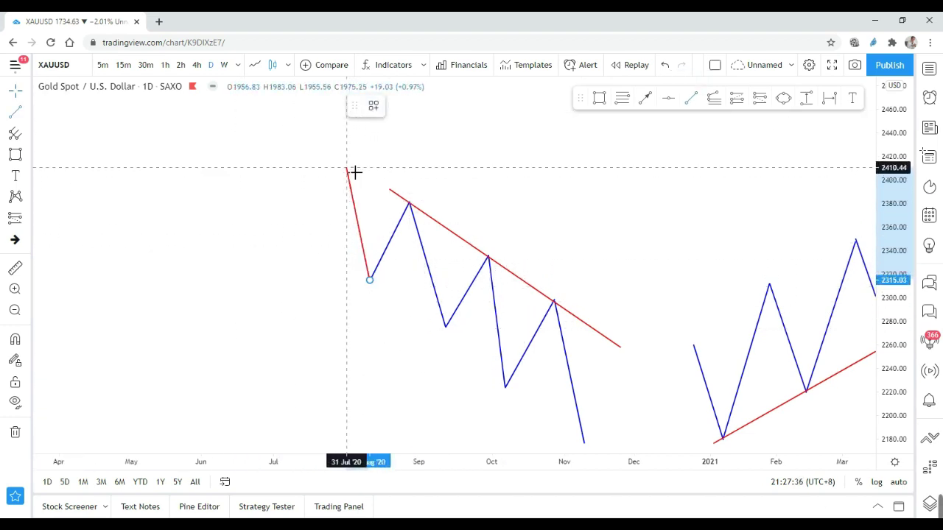
left_click(347, 141)
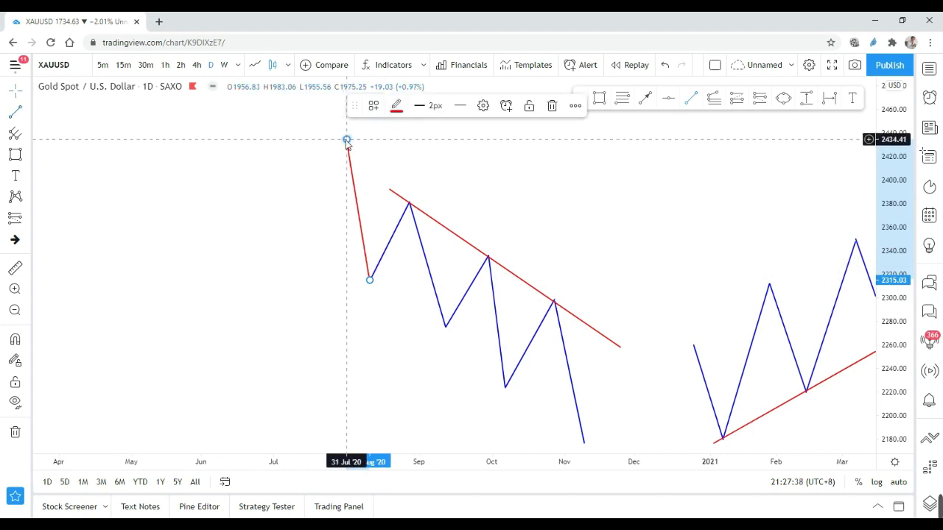
left_click(690, 98)
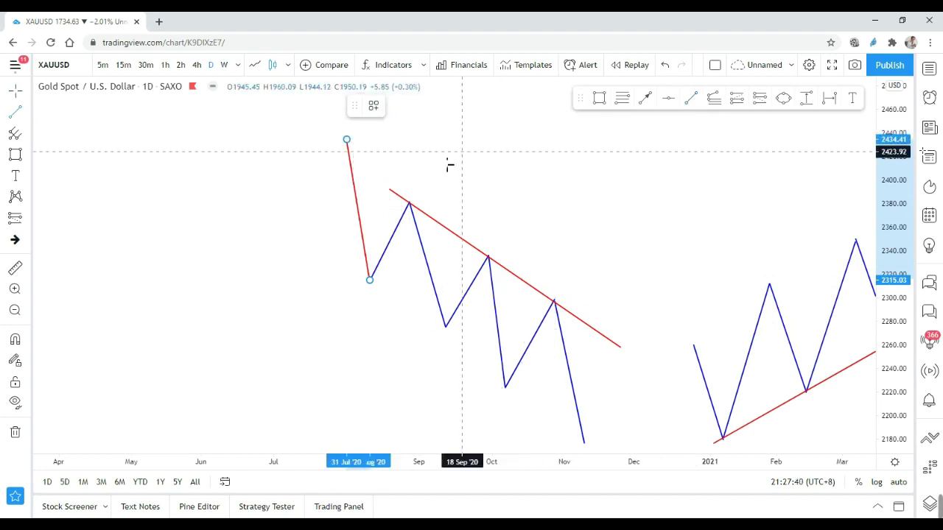
left_click(348, 141)
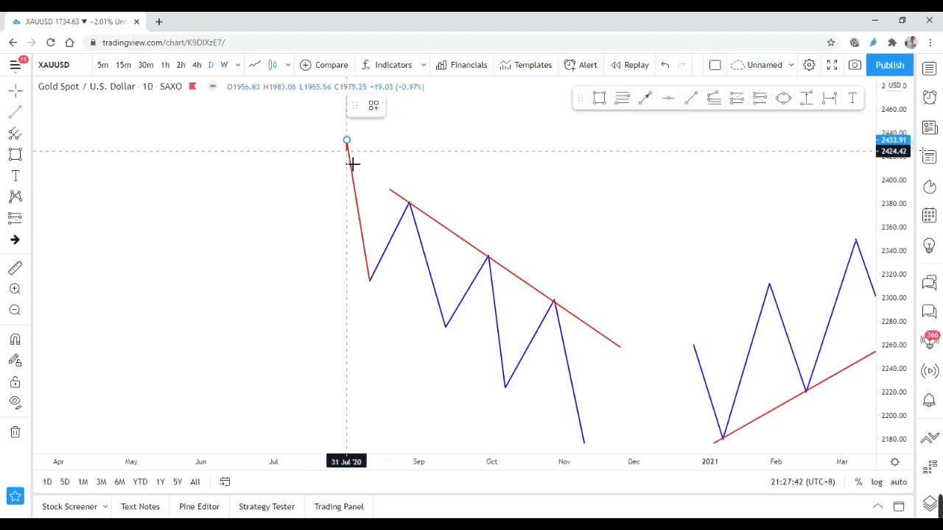
left_click(327, 254)
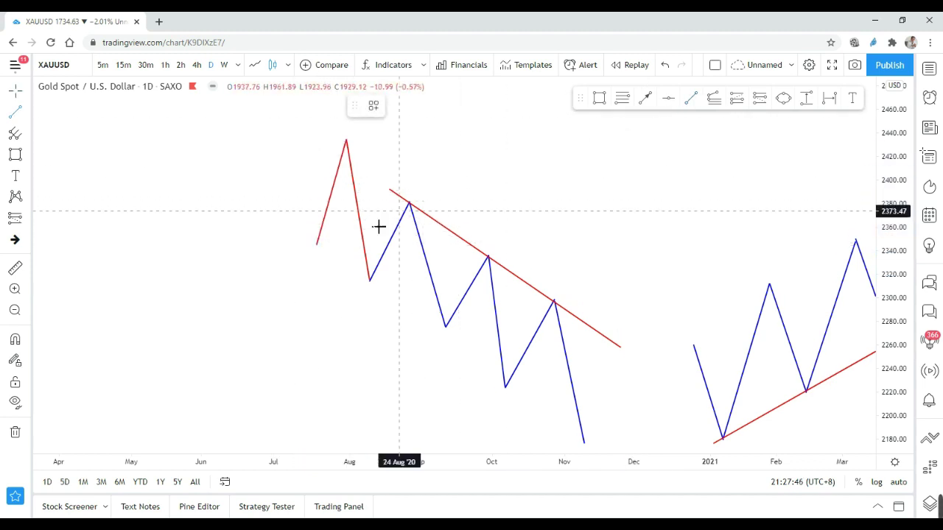
Extend the red zigzag backwards with two more segments, up to a peak near 2390 and down to about 2297
left_click(317, 244)
left_click(294, 192)
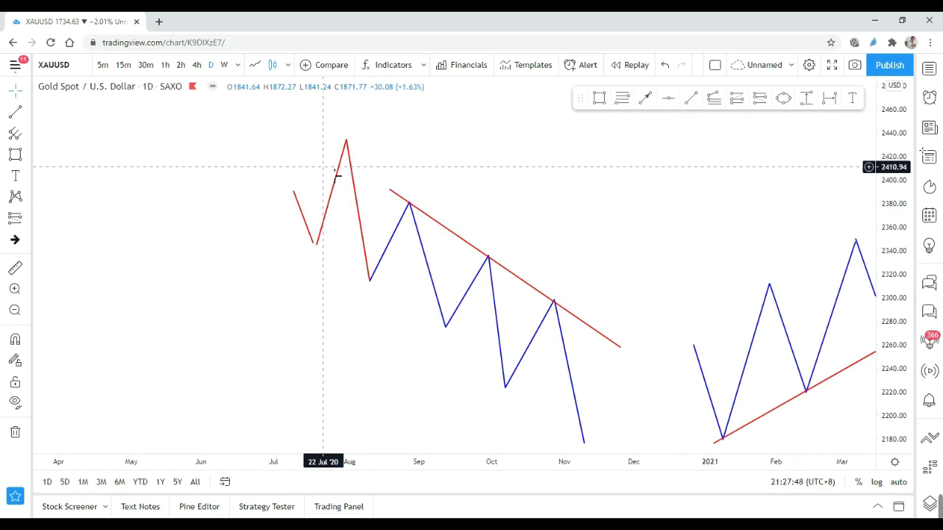
left_click(691, 98)
left_click(292, 193)
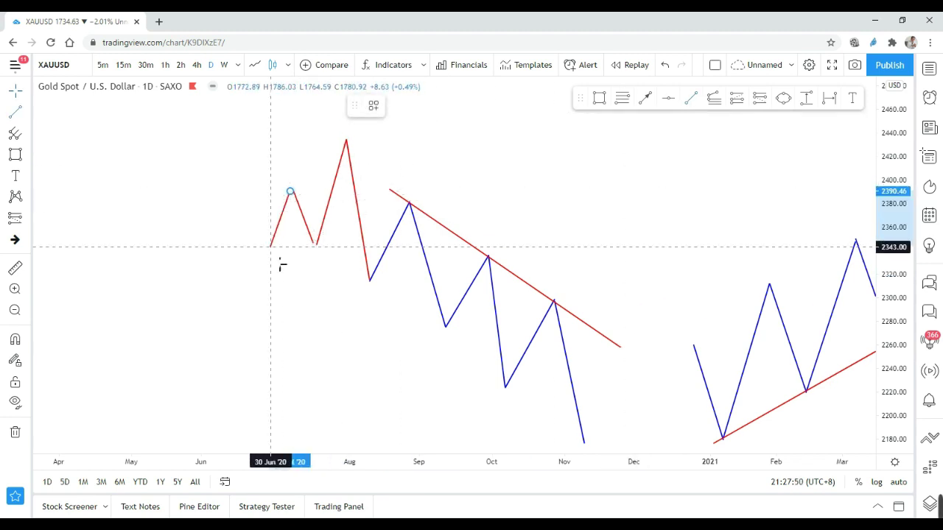
left_click(251, 301)
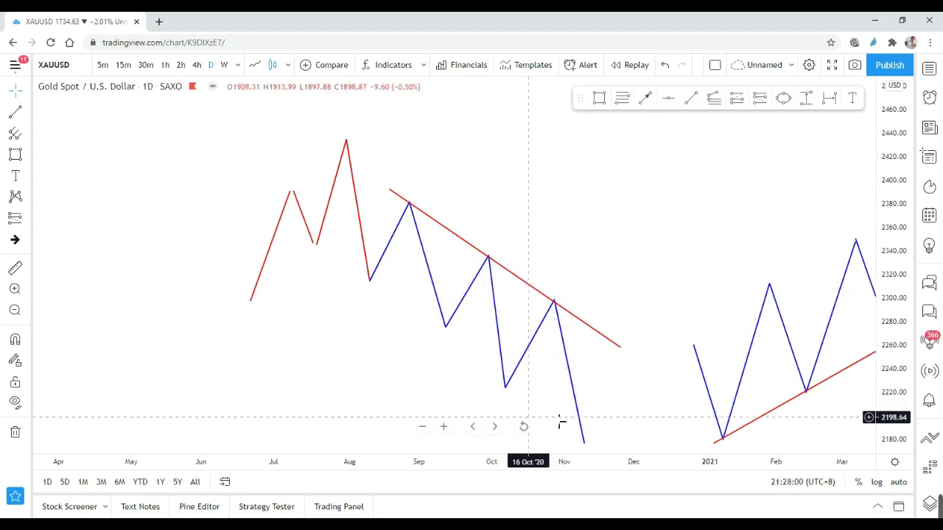
left_click_drag(575, 241, 527, 228)
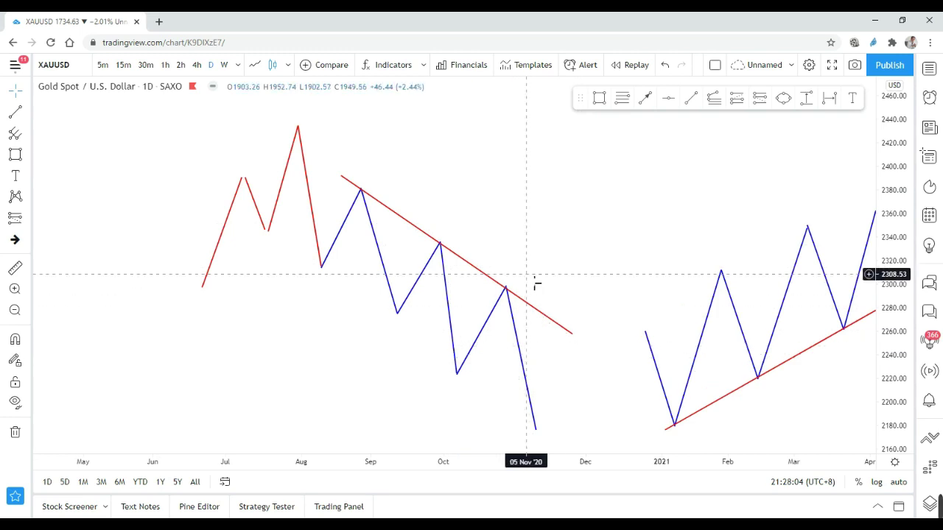
left_click_drag(607, 268, 541, 253)
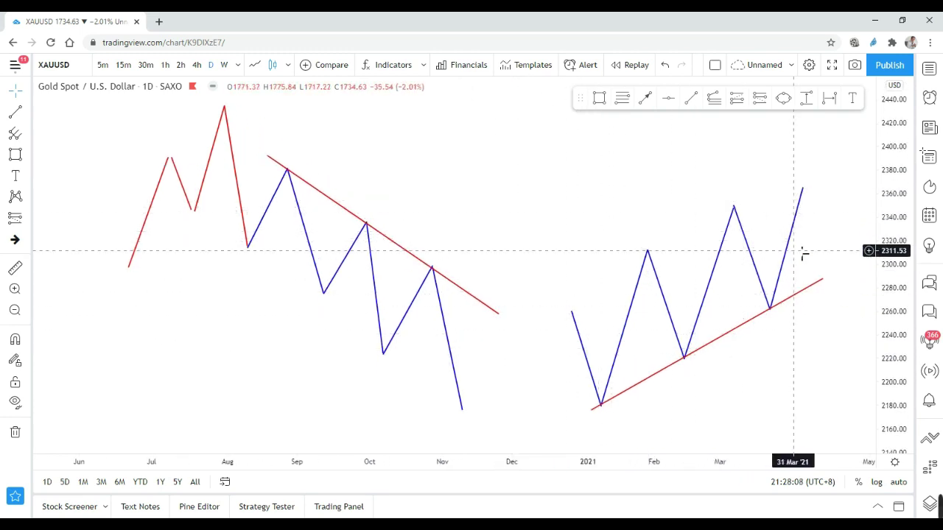
left_click_drag(594, 300, 623, 292)
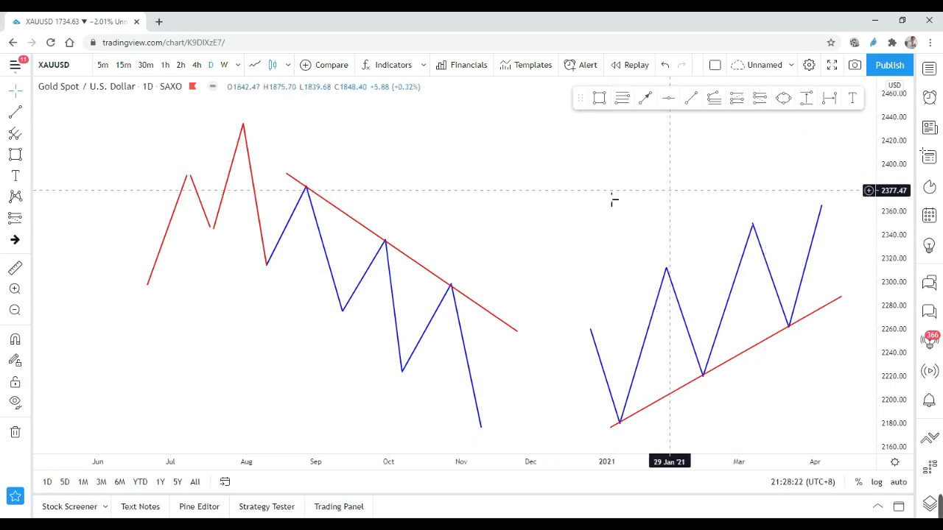
left_click_drag(505, 210, 566, 212)
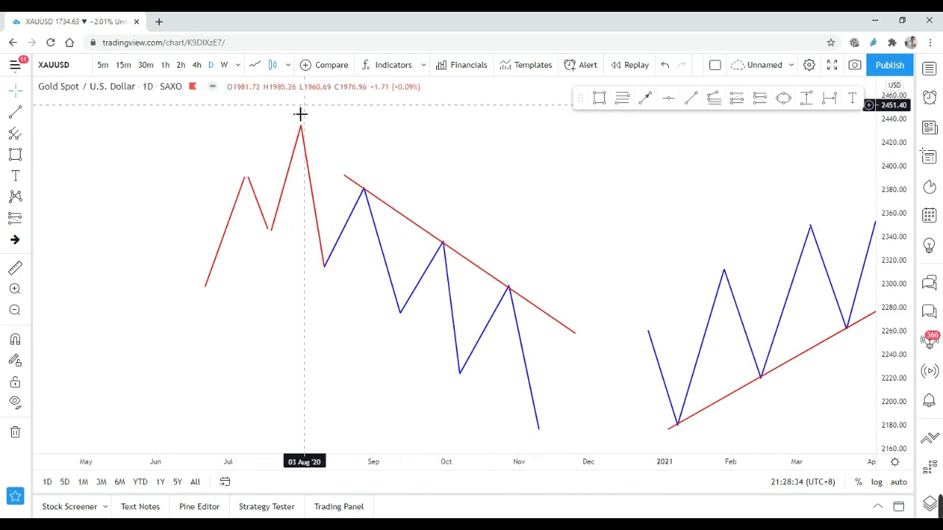
left_click_drag(513, 204, 519, 208)
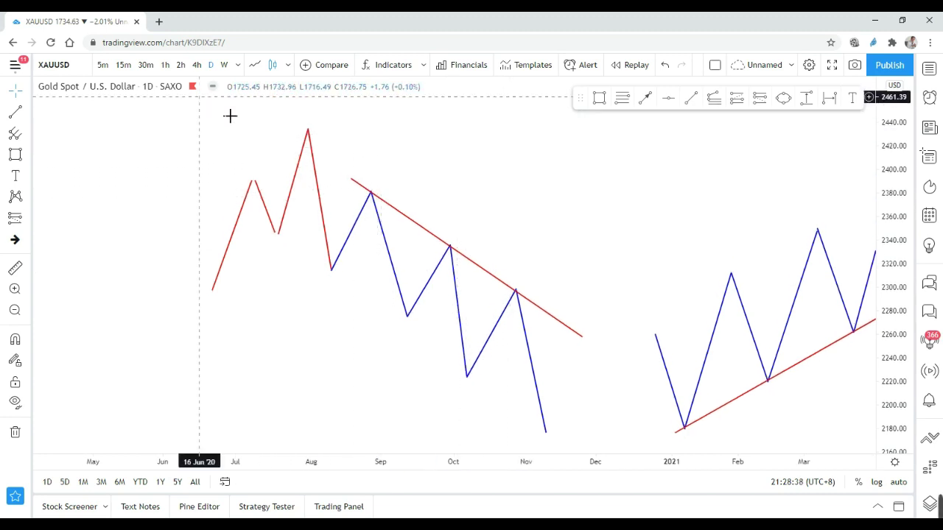
Invert the chart's price scale to view the patterns flipped vertically, and turn the inversion off again
right_click(897, 167)
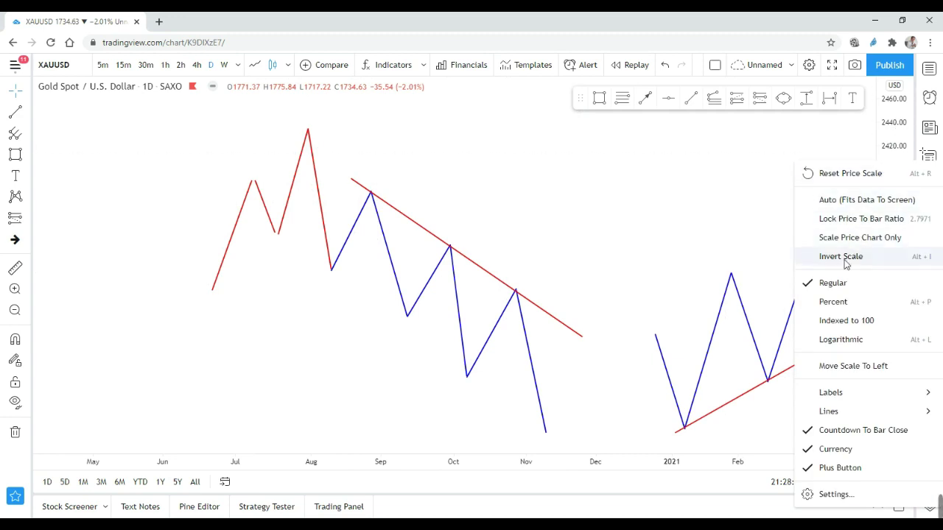
left_click(841, 256)
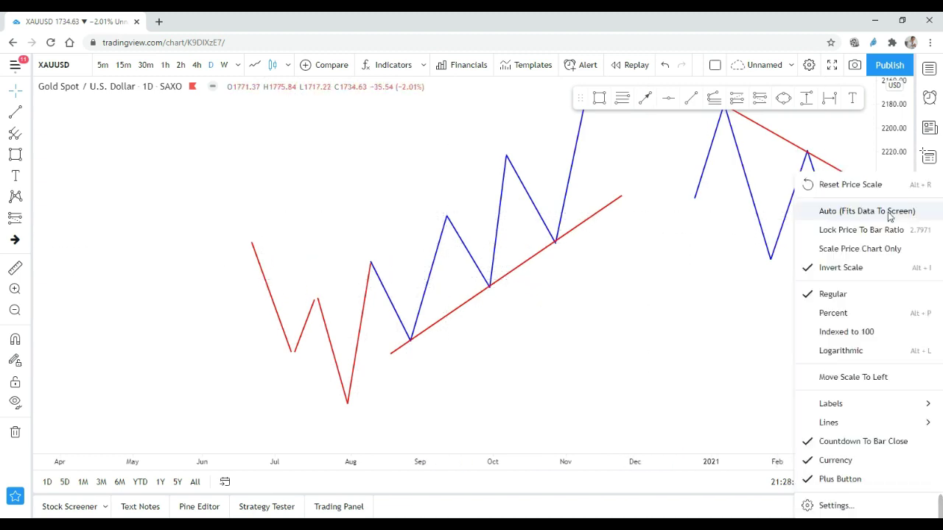
right_click(891, 218)
left_click(836, 268)
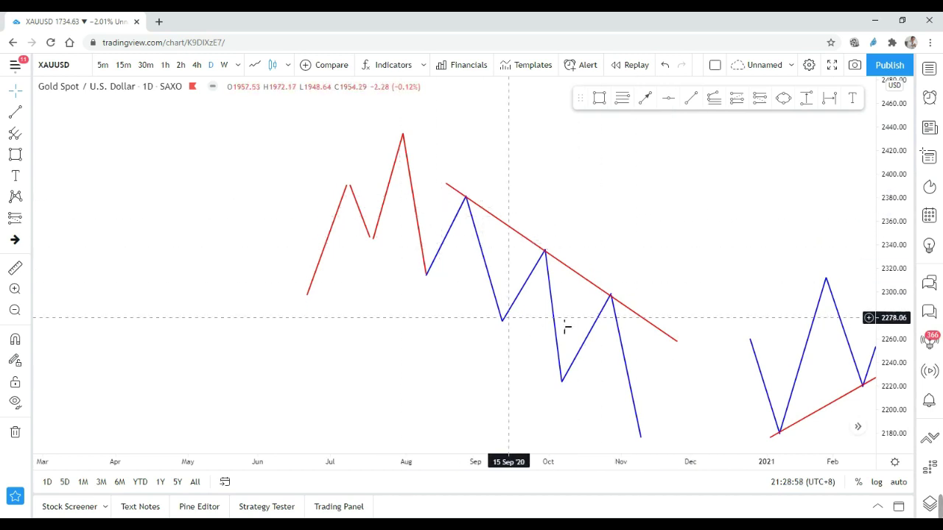
Switch back to the Paint window with the trend line masterclass topic list
left_click_drag(633, 237, 594, 222)
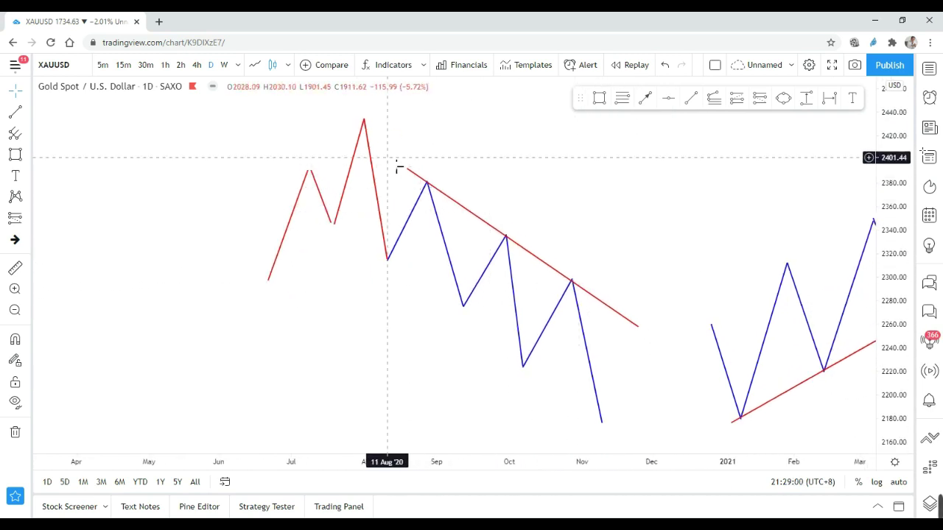
left_click_drag(674, 267, 543, 373)
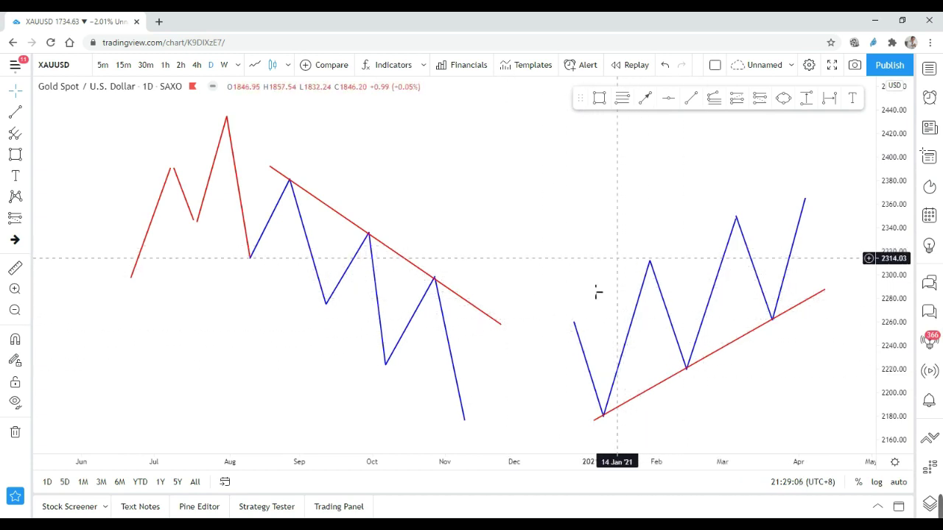
left_click_drag(624, 273, 630, 276)
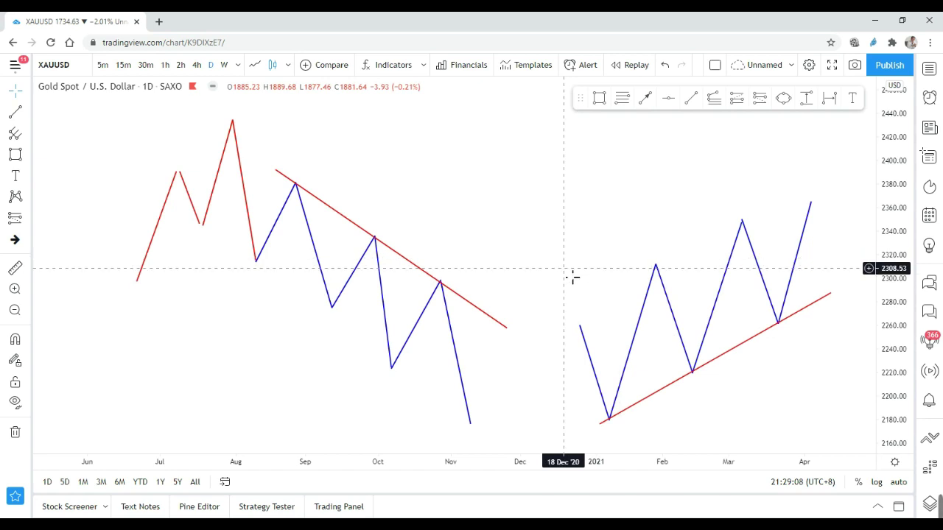
key("alt+Tab")
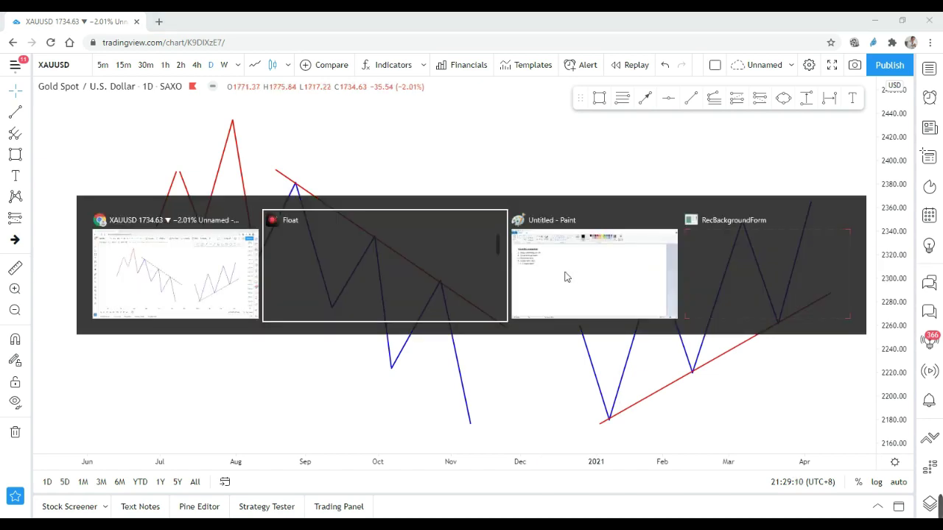
left_click(565, 276)
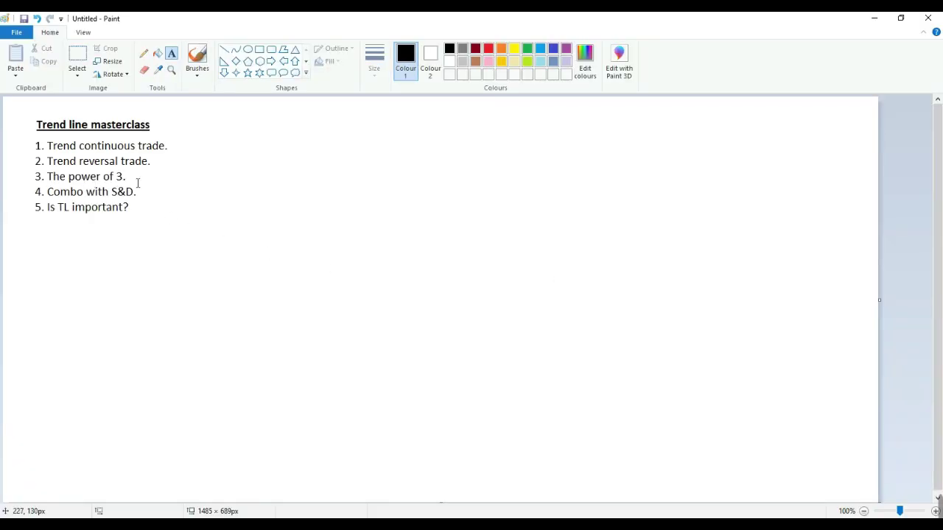
Switch back to the TradingView chart and delete the four red segments preceding the downtrend zigzag
key("alt+Tab")
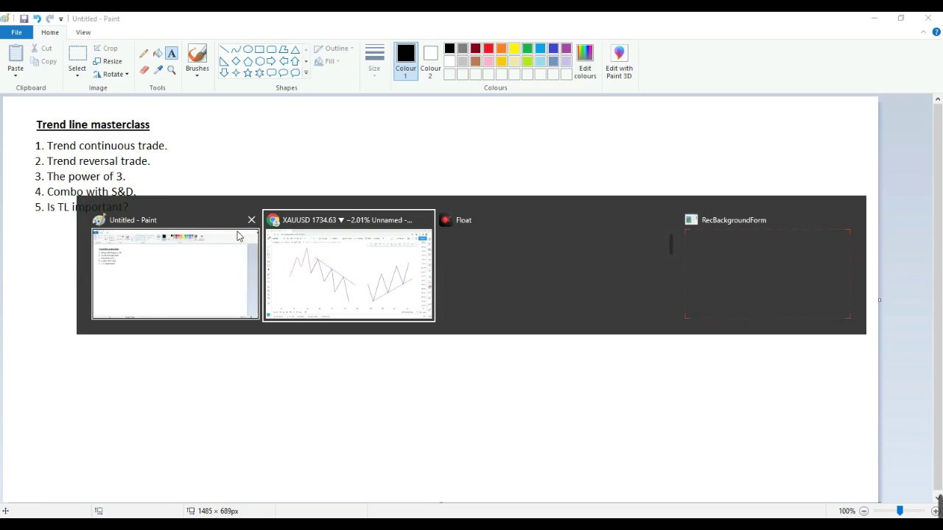
left_click(315, 263)
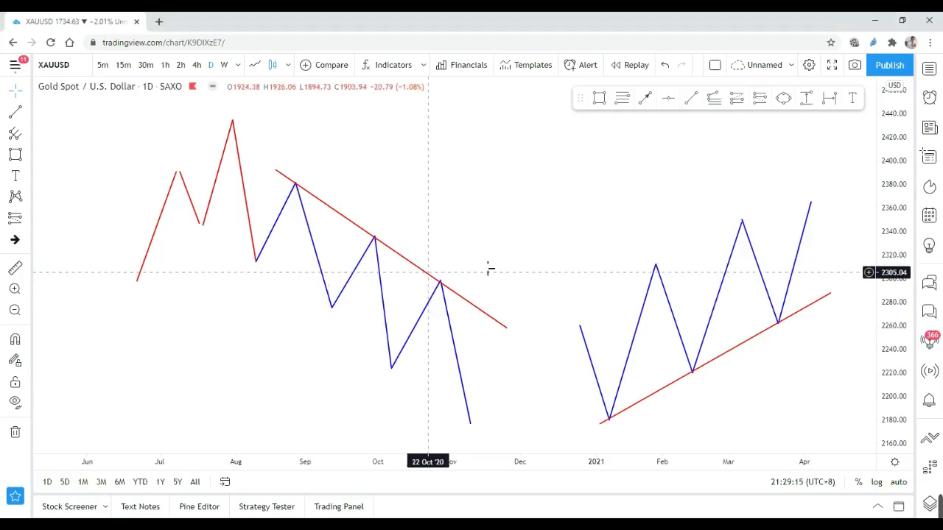
left_click(249, 193)
key("Delete")
left_click(213, 199)
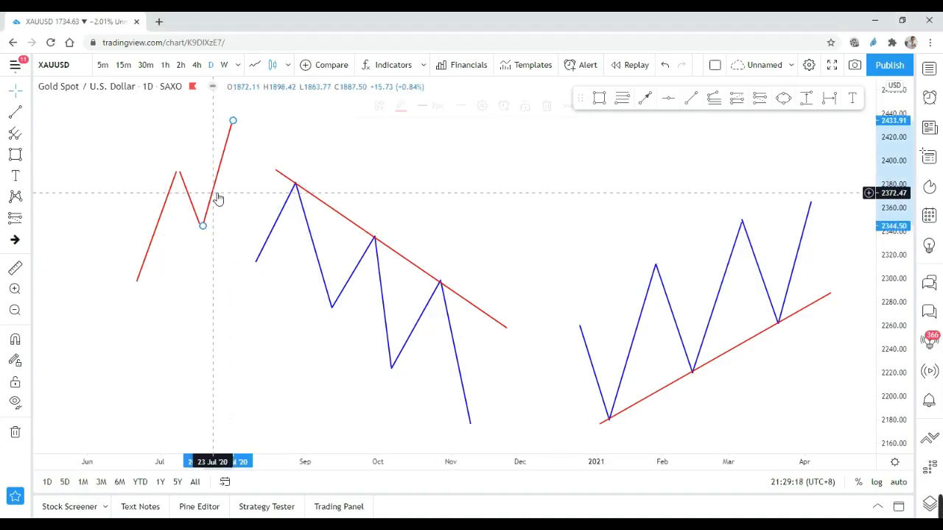
key("Delete")
key("Delete")
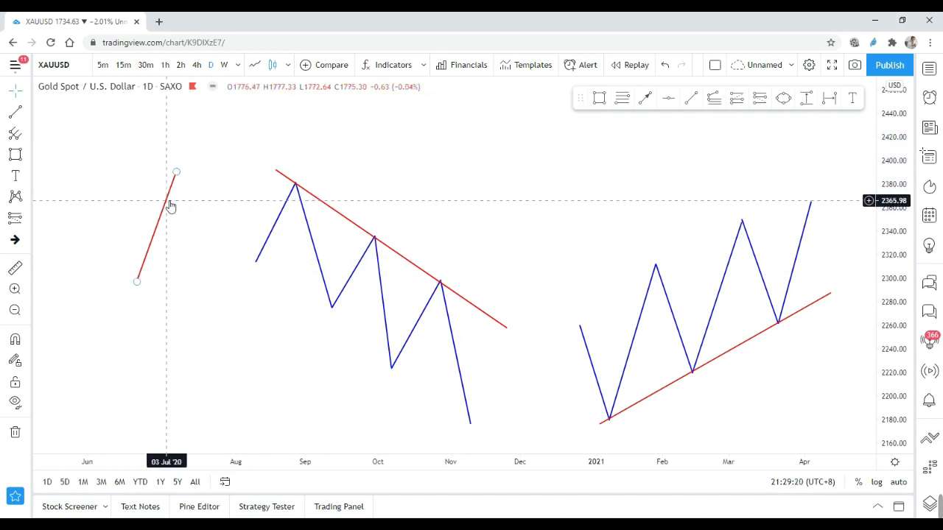
left_click(170, 206)
key("Delete")
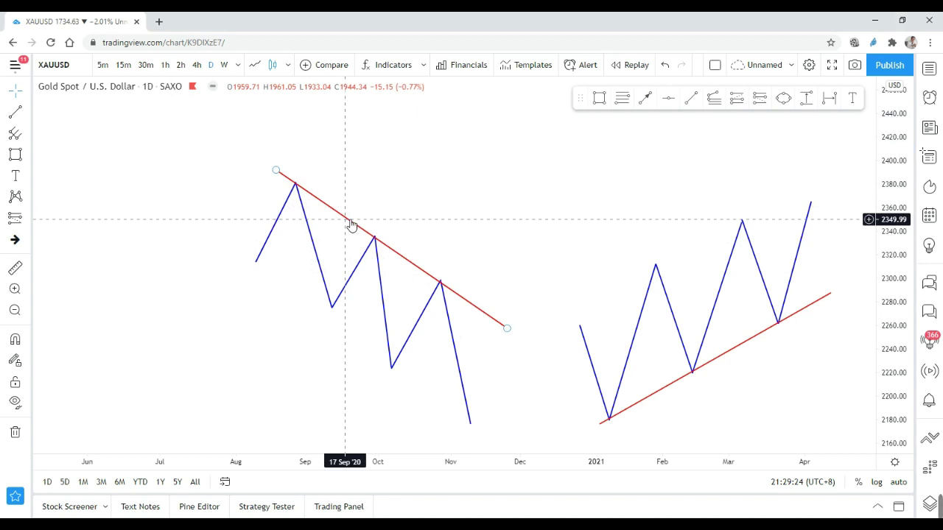
Move the red downtrend line beneath the zigzag's lows, fit the first low to it, and raise the zigzag's start to about 2349
left_click_drag(352, 225, 325, 316)
left_click(331, 305)
left_click(273, 322)
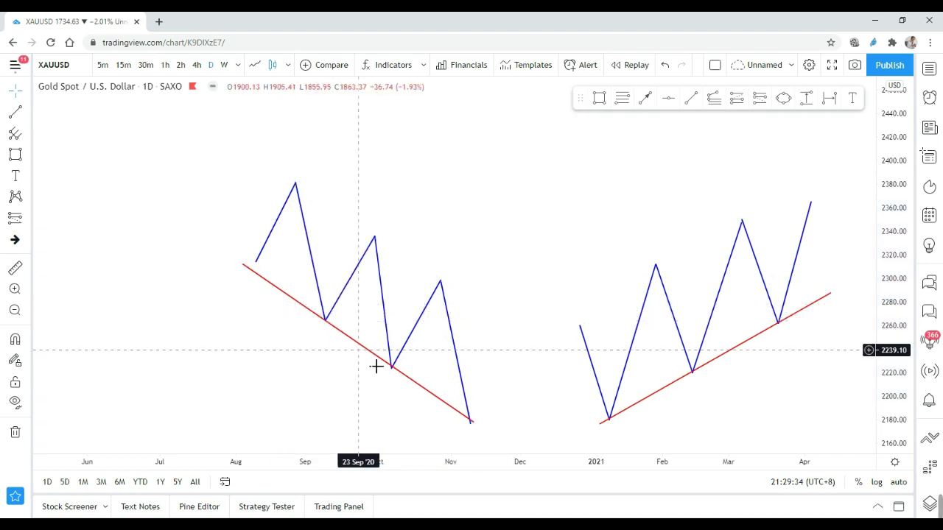
left_click_drag(513, 341, 492, 308)
left_click_drag(246, 238, 239, 198)
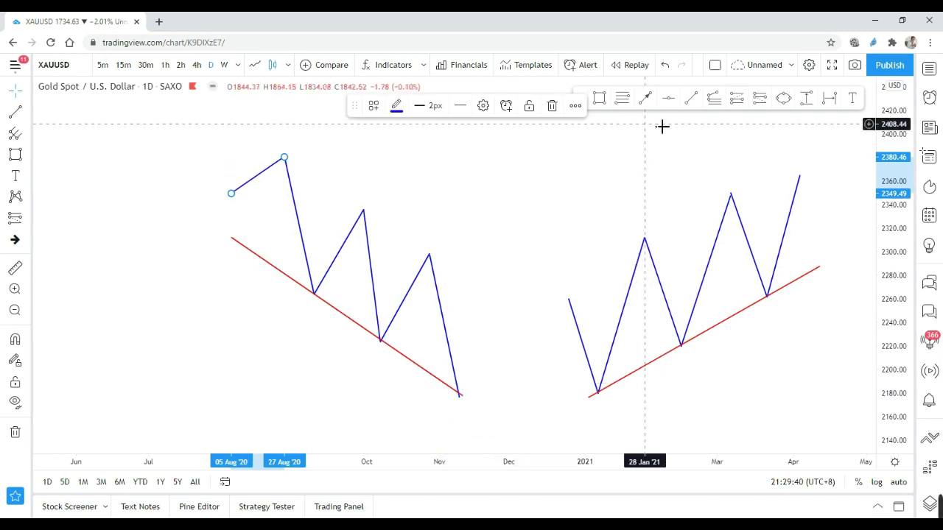
Draw a trend line from the downtrend's last low at about 2180 up to about 2364 and colour it blue
left_click(695, 105)
left_click(459, 392)
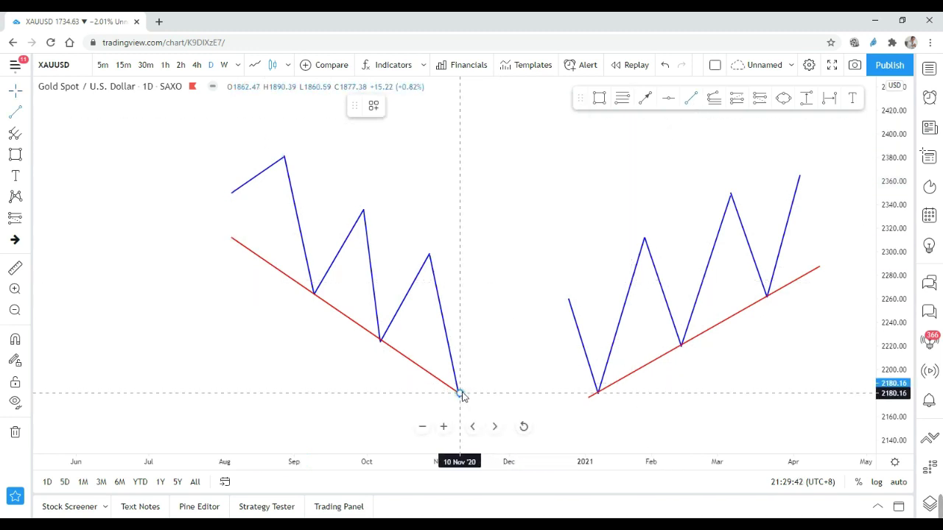
left_click(536, 177)
left_click(396, 105)
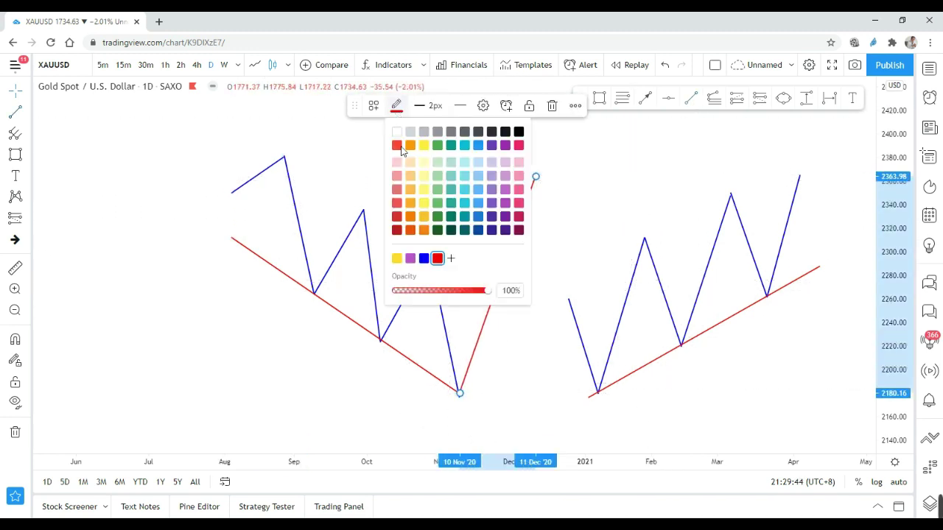
left_click(424, 258)
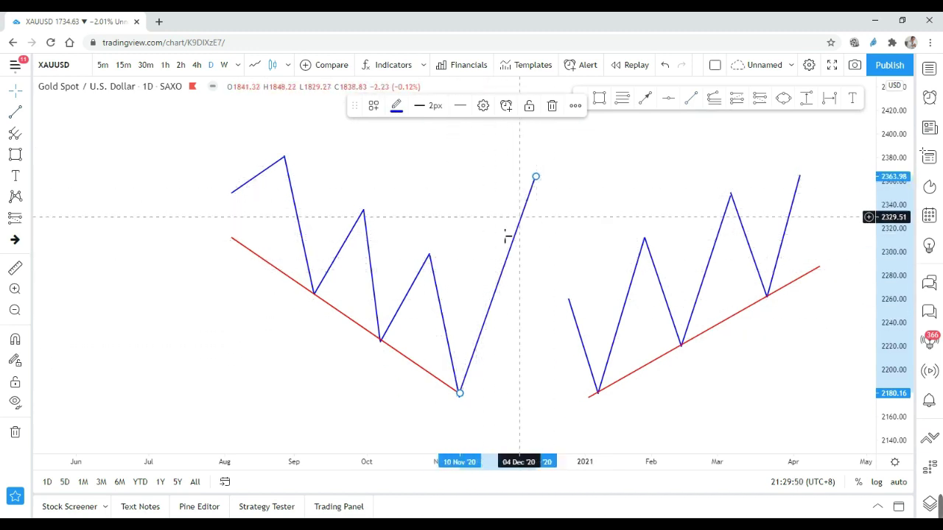
Move the red uptrend line from below the lows to across the zigzag's highs
left_click_drag(582, 236, 459, 240)
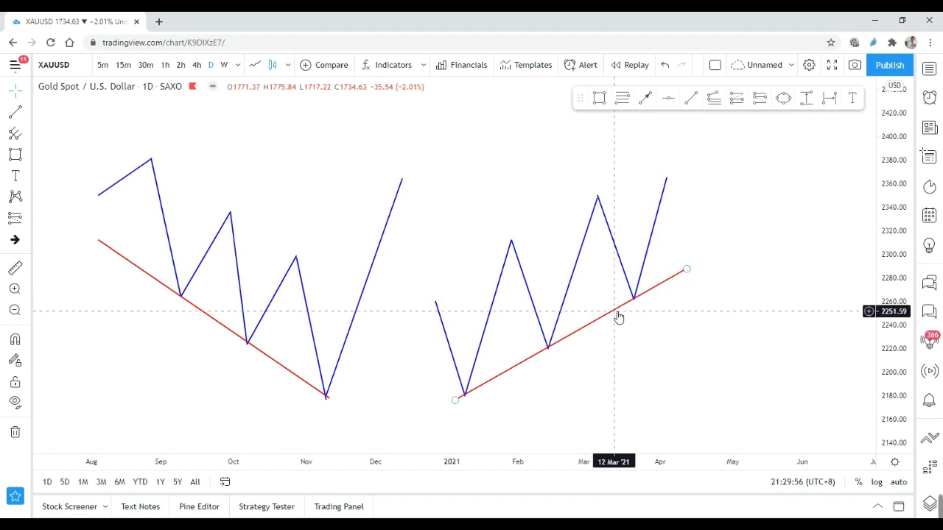
left_click_drag(623, 308, 622, 192)
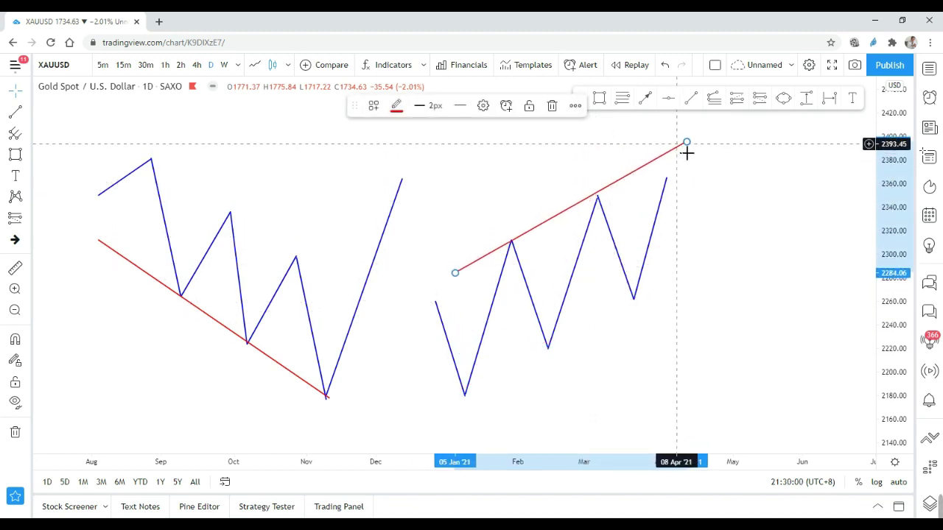
left_click_drag(699, 147, 702, 155)
left_click(710, 179)
Extend the uptrend's last segment to the red line at about 2386 and draw a blue reversal segment down to about 2215
left_click_drag(667, 181, 686, 162)
left_click(709, 172)
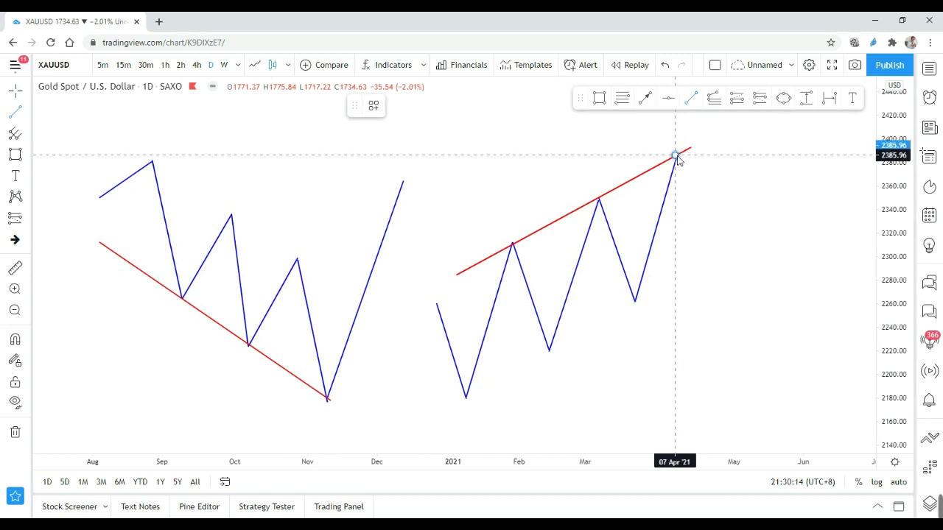
mouse_move(677, 158)
left_mouse_down()
mouse_move(739, 270)
mouse_move(743, 358)
left_mouse_up()
left_click(768, 267)
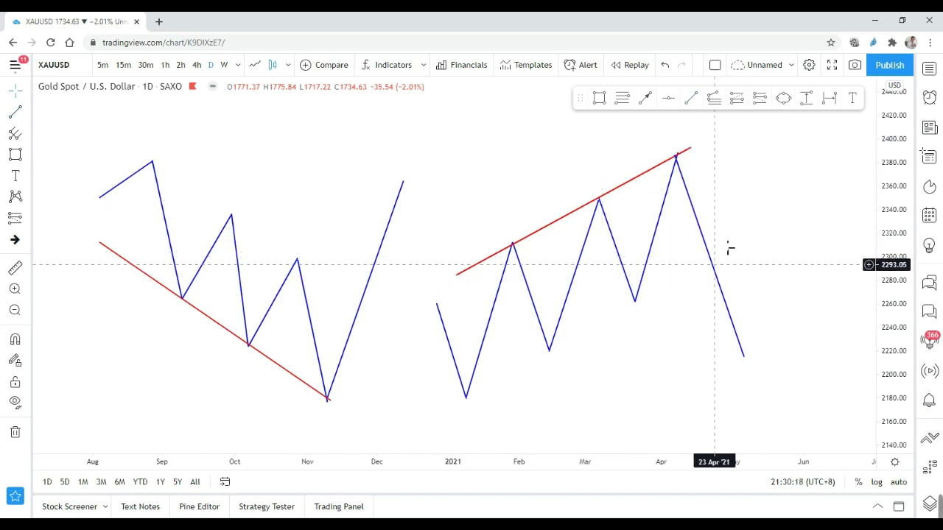
Delete the red trend lines from both the uptrend and downtrend patterns
left_click_drag(585, 337, 625, 330)
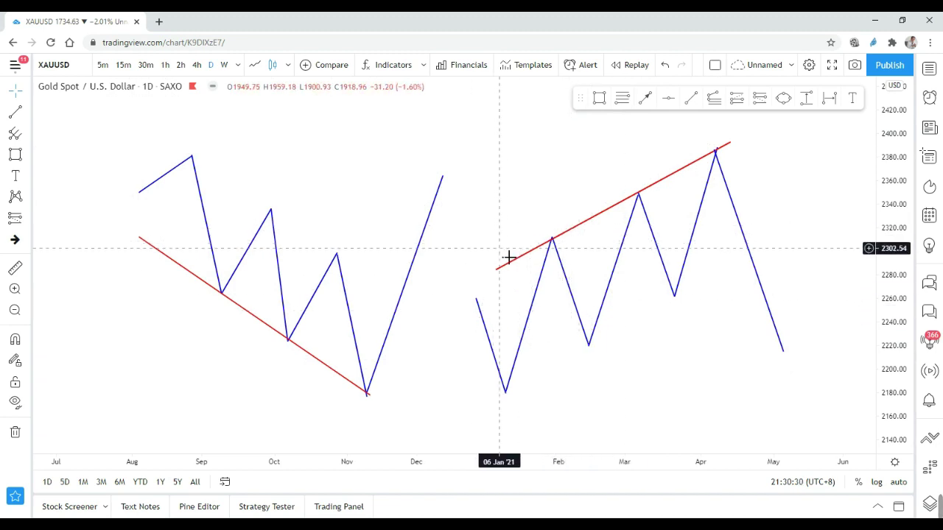
left_click(582, 227)
key("Delete")
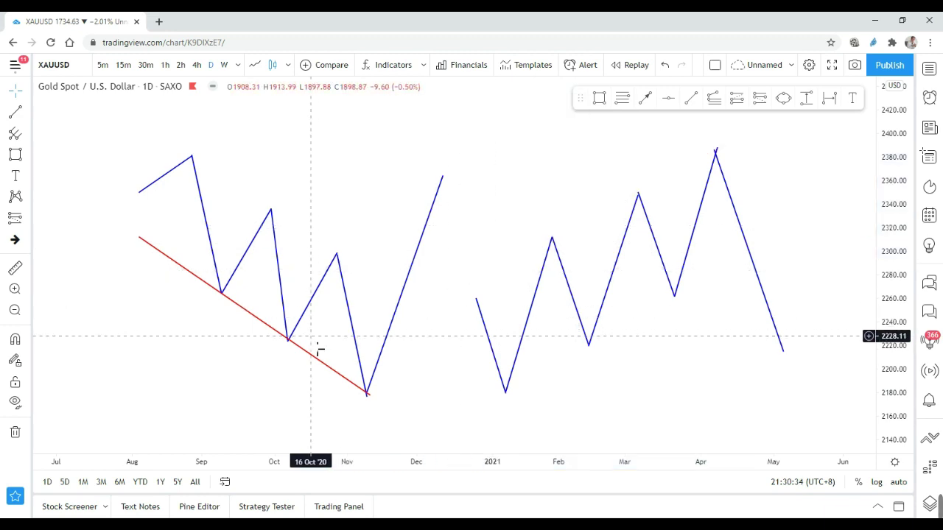
key("Delete")
Examine the gold price candles from late 2020 to early 2021 below the drawn patterns
left_click_drag(322, 358, 437, 308)
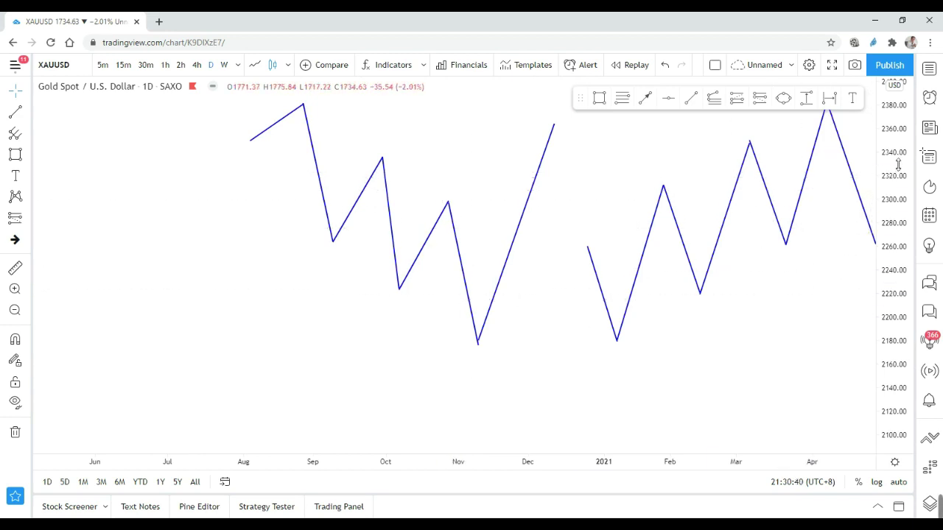
left_click_drag(894, 175, 894, 206)
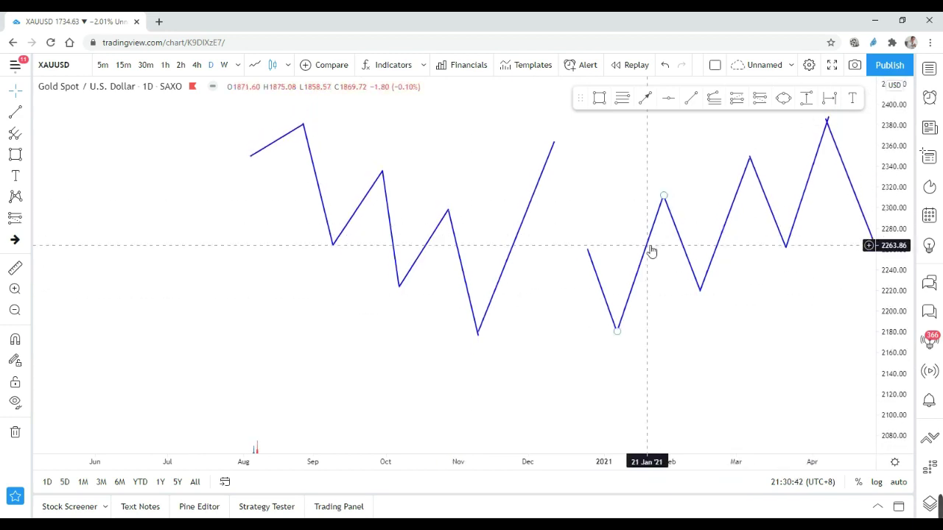
scroll(650, 251, "down", 2)
left_click_drag(679, 230, 638, 238)
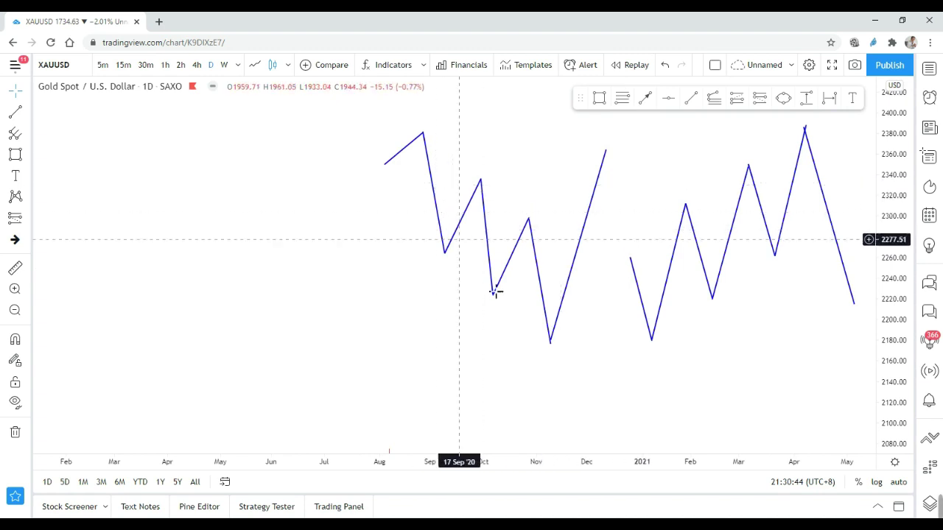
left_click_drag(636, 311, 584, 292)
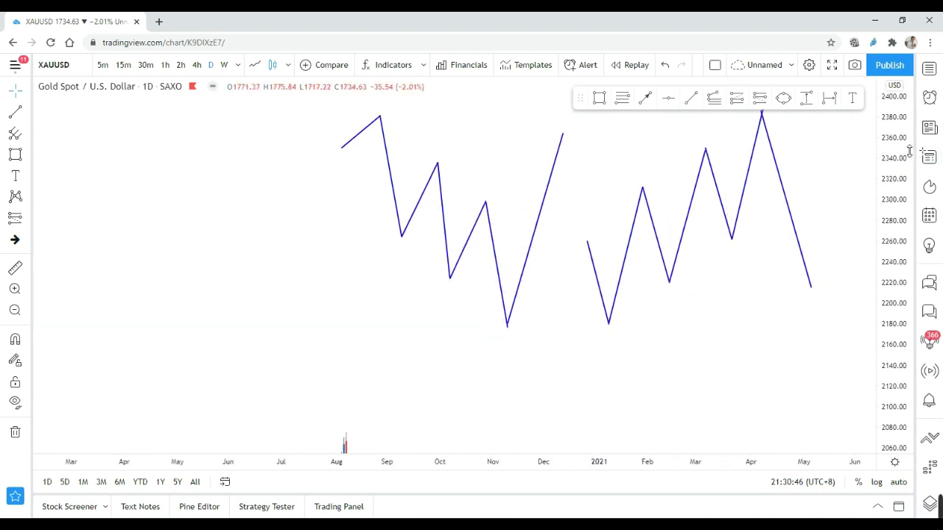
left_click_drag(901, 162, 871, 274)
scroll(711, 276, "down", 3)
left_click_drag(744, 342, 714, 195)
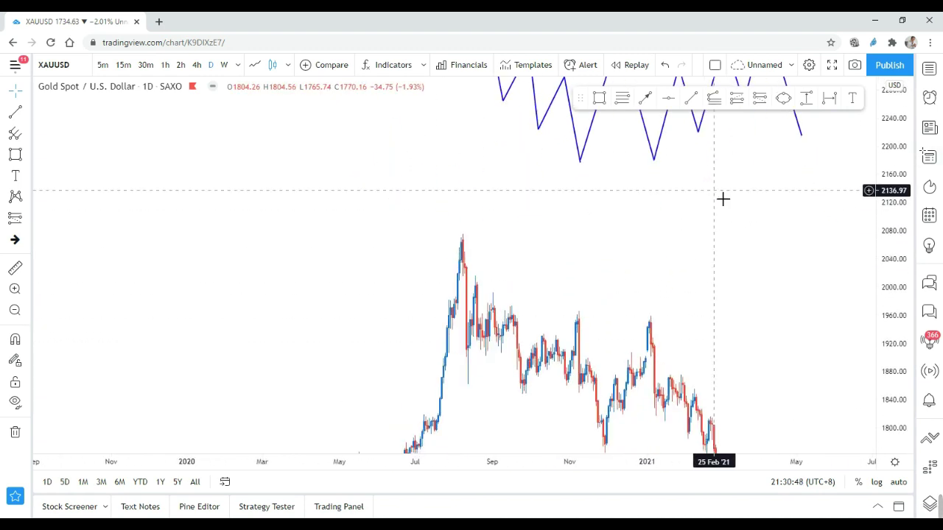
left_click_drag(892, 172, 770, 277)
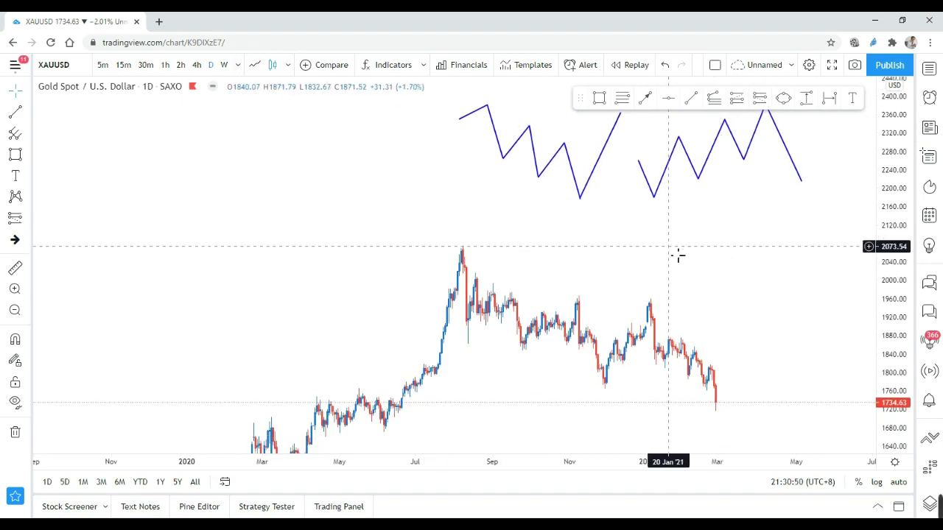
left_click_drag(707, 313, 702, 248)
scroll(737, 280, "up", 1)
left_click_drag(900, 395, 810, 118)
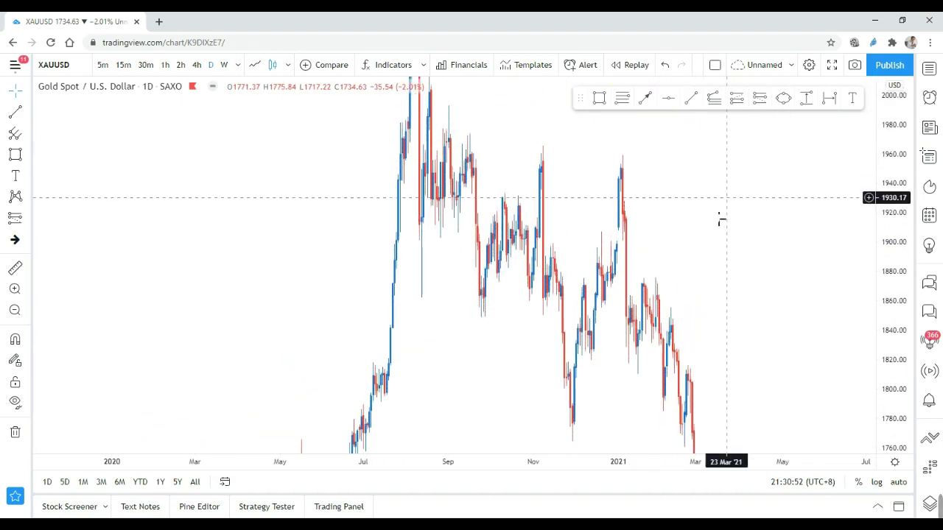
scroll(683, 243, "up", 5)
left_click_drag(553, 280, 785, 200)
scroll(575, 225, "up", 1)
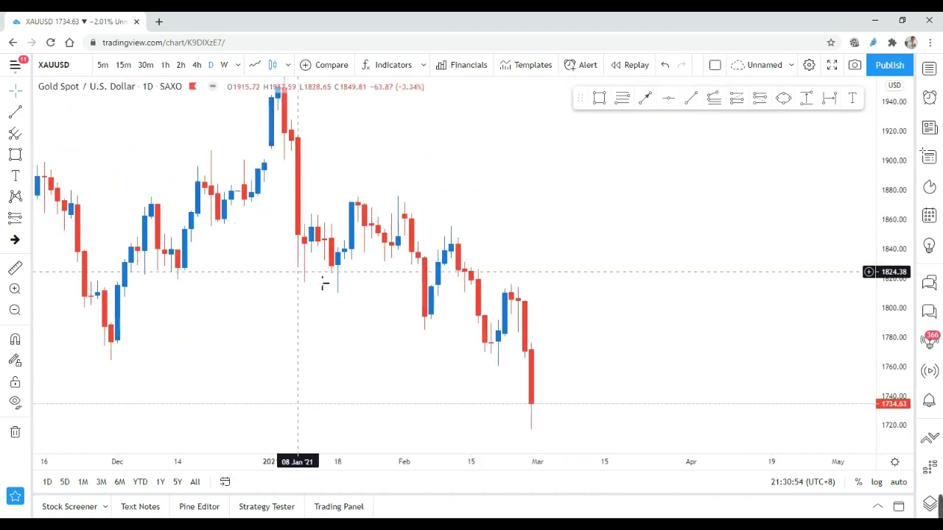
Start bar replay at the 26 Nov '20 daily candle and frame the latest candles with empty space after them
left_click_drag(323, 284, 590, 311)
left_click_drag(524, 287, 605, 295)
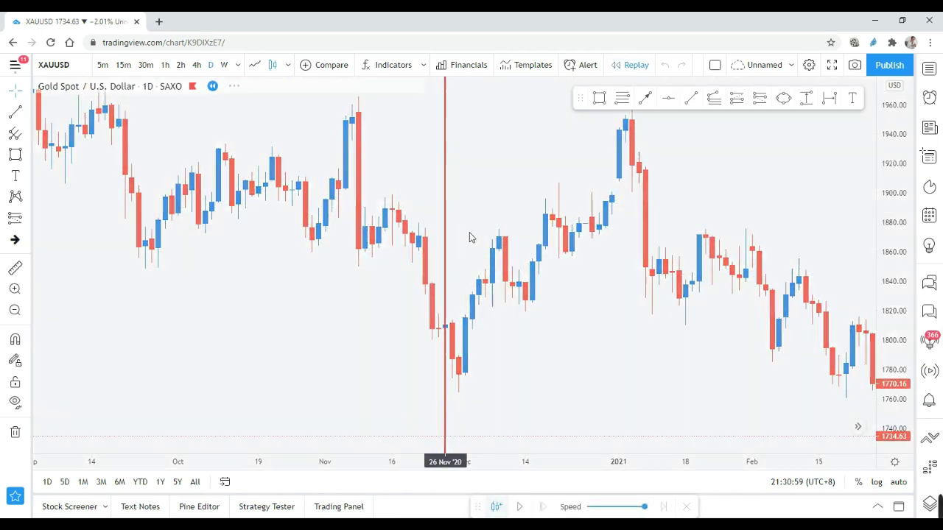
left_click(444, 236)
left_click_drag(535, 231, 215, 233)
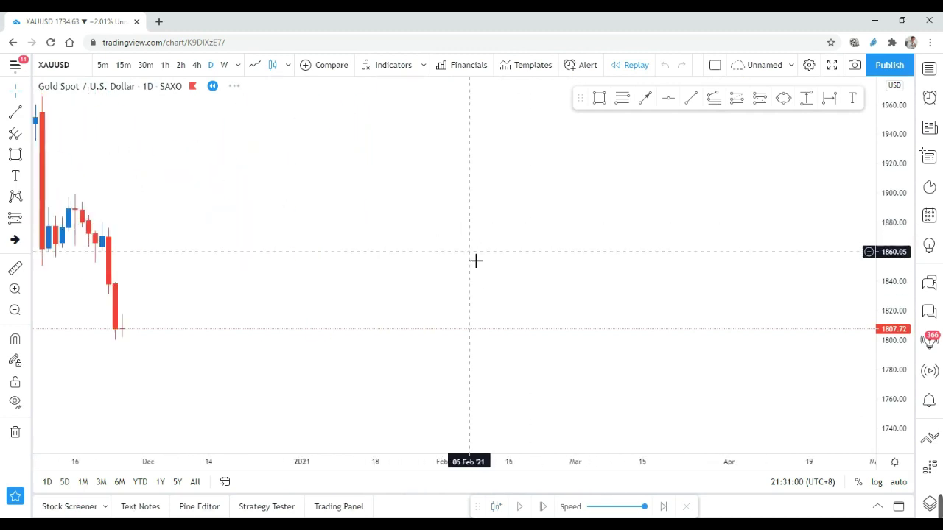
left_click_drag(538, 264, 742, 268)
left_click_drag(900, 393, 901, 296)
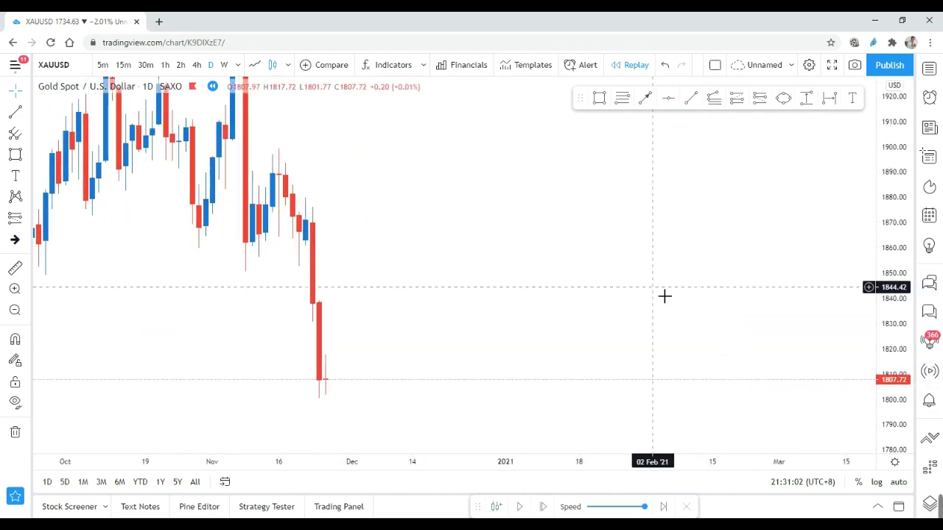
left_click_drag(663, 296, 756, 296)
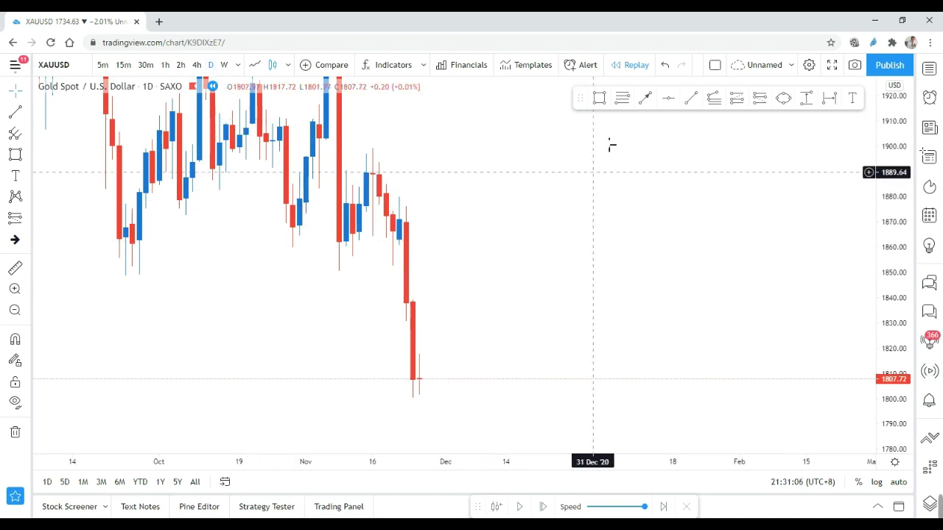
Draw a rectangle zone from 18 Nov '20 between about 1863 and 1880, extending it just past 18 January 2021
left_click(600, 98)
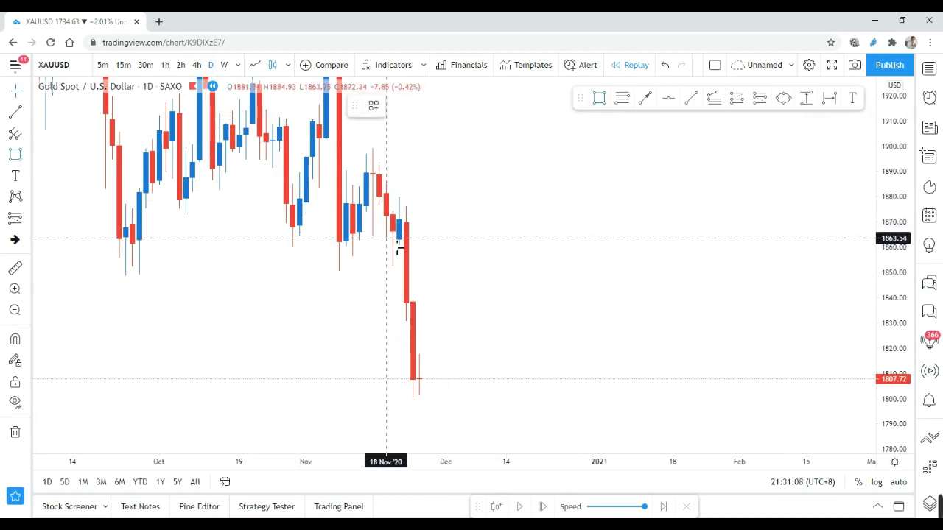
mouse_move(388, 238)
left_mouse_down()
mouse_move(609, 204)
mouse_move(613, 195)
left_mouse_up()
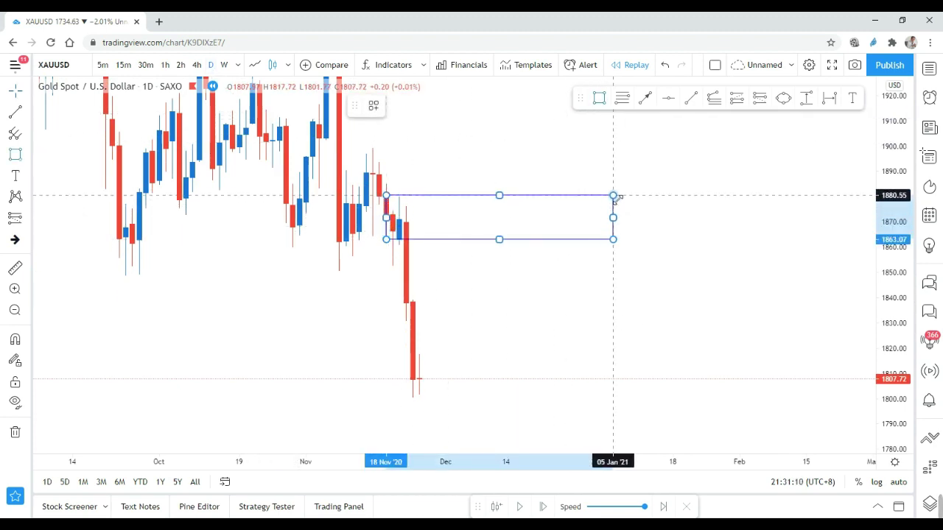
left_click(667, 207)
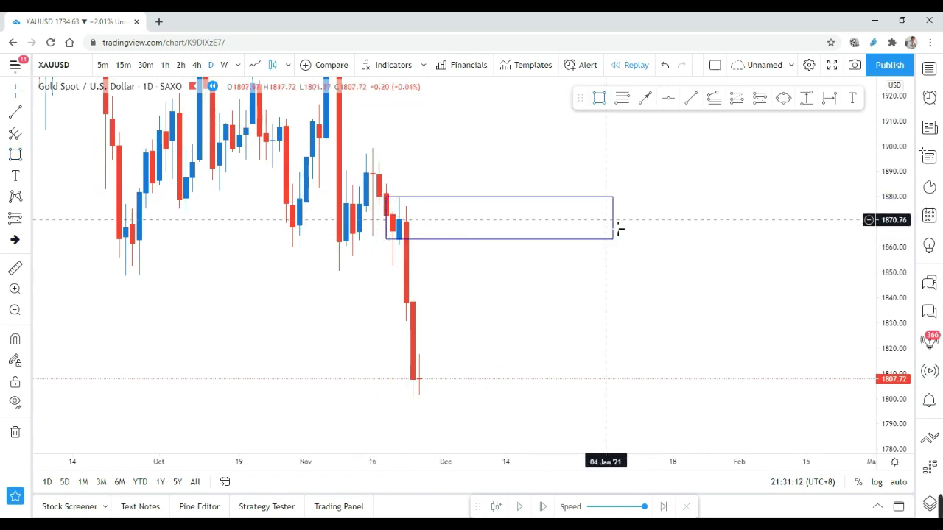
left_click_drag(619, 230, 678, 234)
left_click(595, 280)
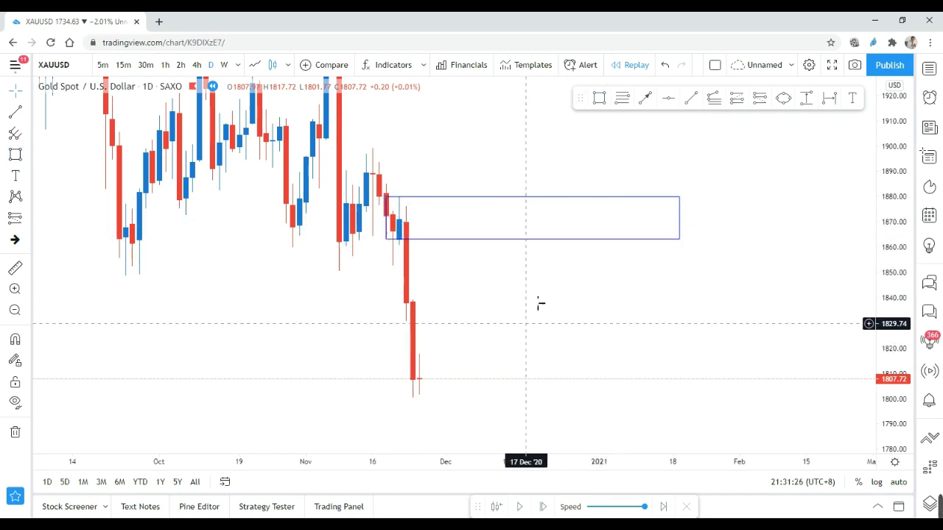
Zoom out to view the two zigzag patterns together with the replayed candles and the rectangle zone
left_click_drag(910, 162, 880, 328)
scroll(777, 272, "down", 5)
left_click_drag(789, 215, 683, 377)
left_click_drag(693, 248, 649, 364)
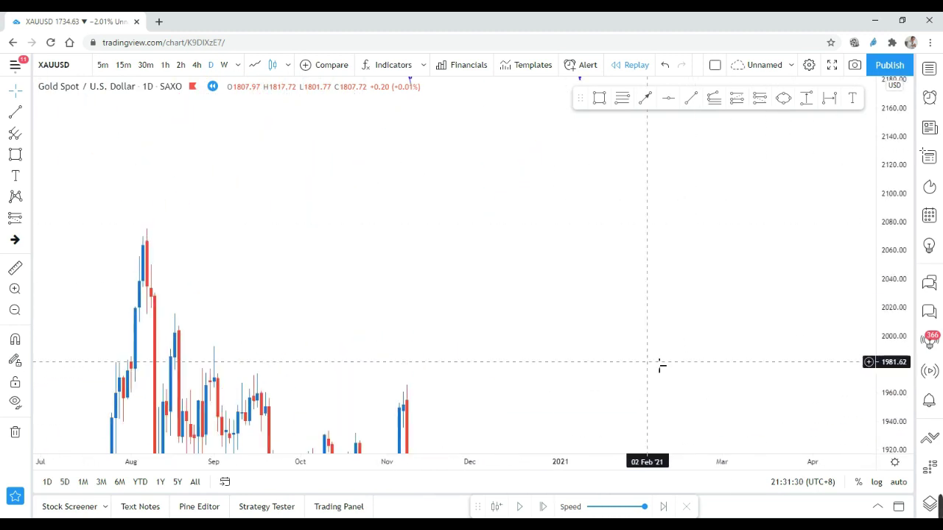
left_click_drag(879, 170, 865, 434)
scroll(666, 257, "down", 6)
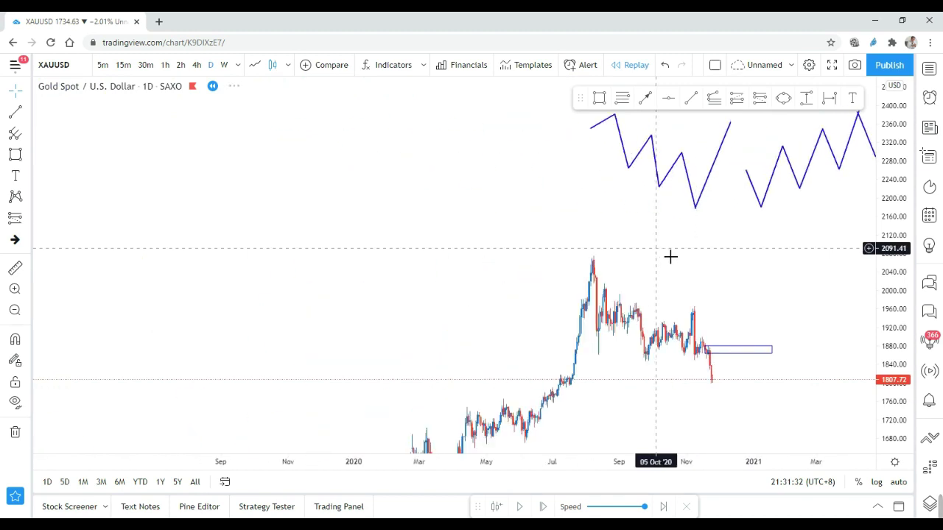
left_click_drag(663, 271, 649, 272)
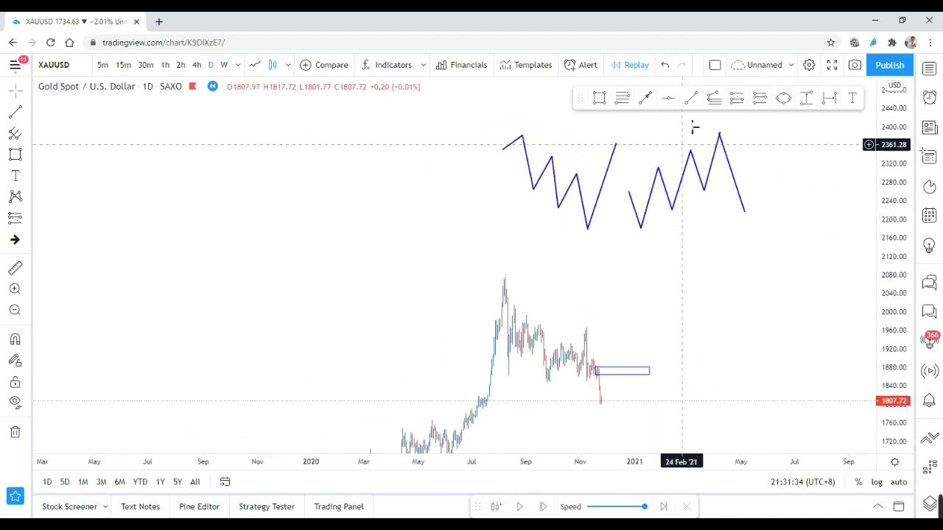
Draw a trend line along the rising peaks of the second zigzag, from about 2291 on 14 Jan '21 to about 2400
left_click(646, 176)
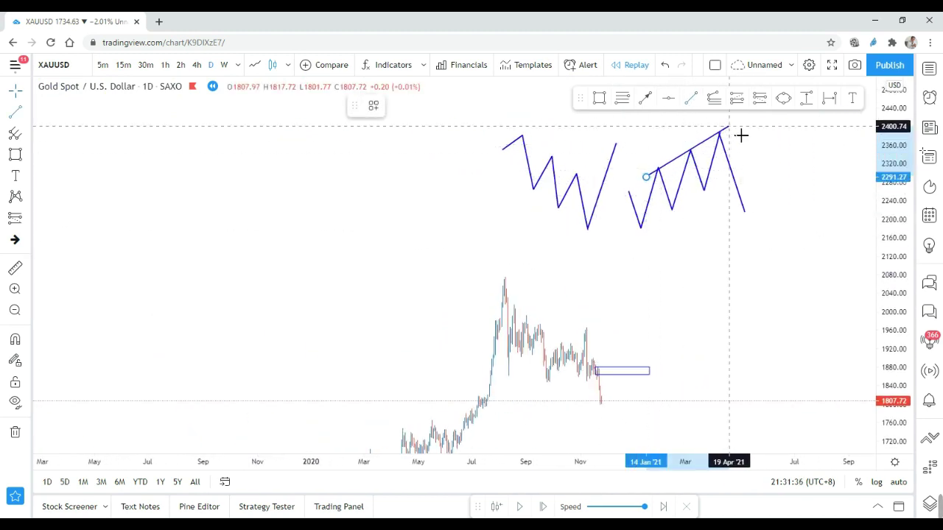
left_click(744, 136)
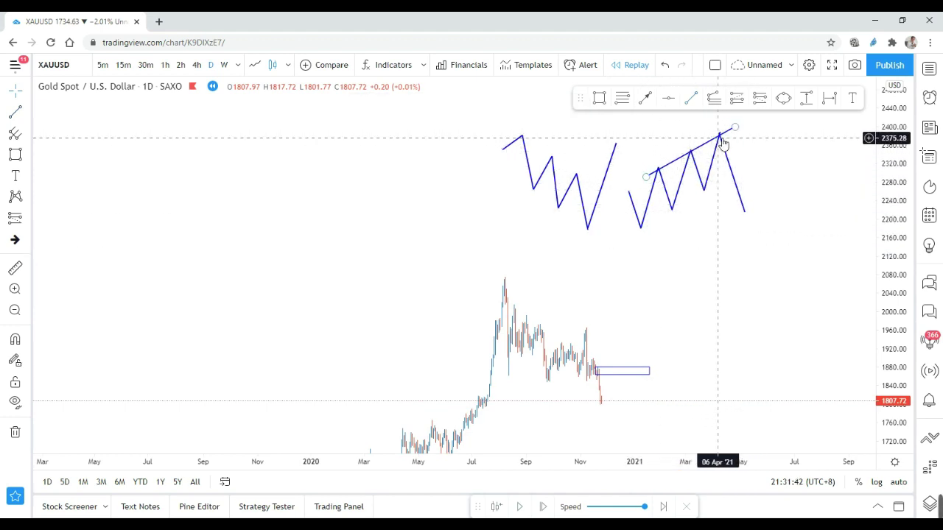
Examine the replayed daily candles around the rectangle zone up to 26 Nov '20
left_click_drag(754, 251, 699, 181)
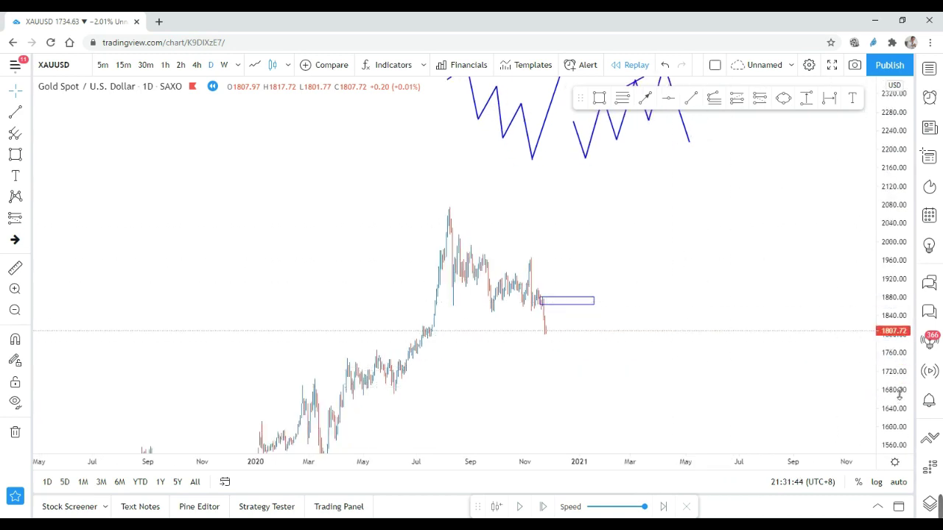
left_click_drag(900, 395, 900, 253)
scroll(729, 316, "up", 9)
left_click_drag(461, 347, 752, 258)
left_click_drag(659, 318, 755, 352)
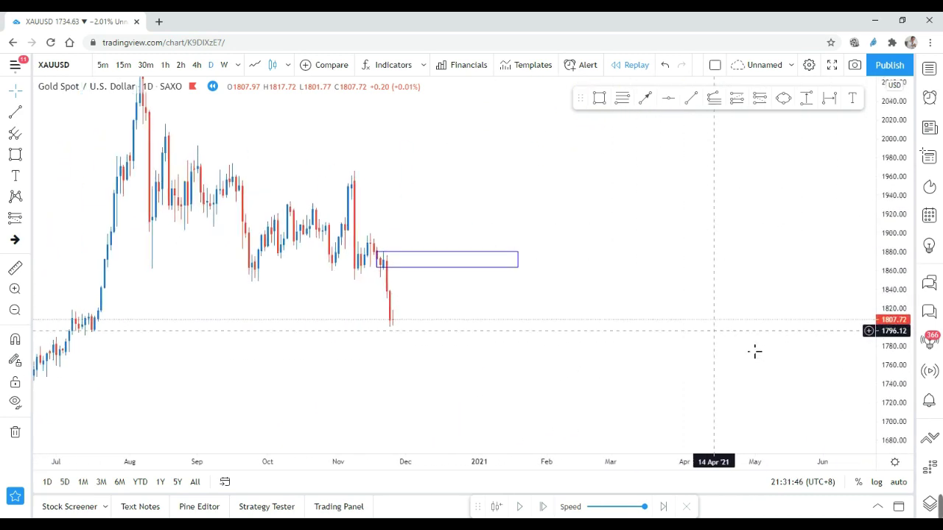
left_click_drag(892, 410, 895, 320)
scroll(538, 289, "up", 3)
left_click_drag(539, 293, 617, 292)
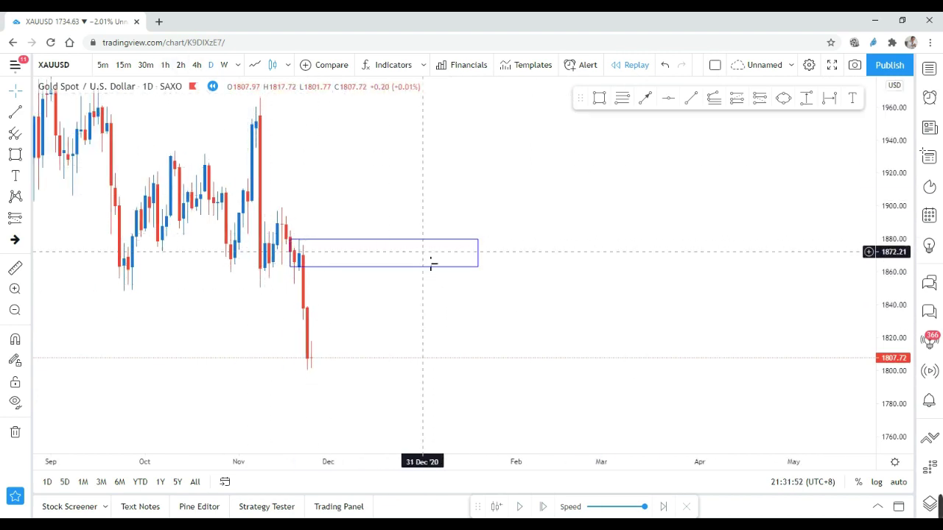
Switch the chart to the 1-hour timeframe and exit bar replay
left_click(168, 66)
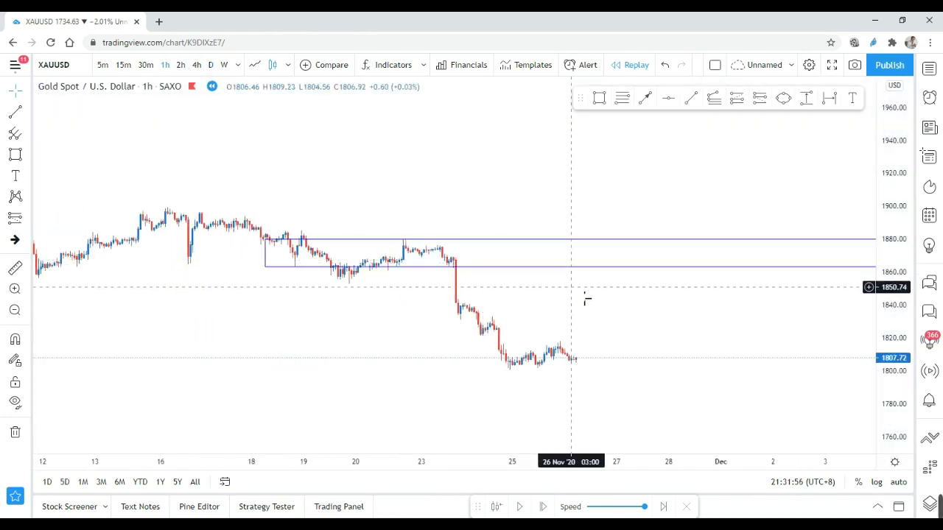
scroll(700, 308, "down", 4)
left_click_drag(692, 307, 450, 277)
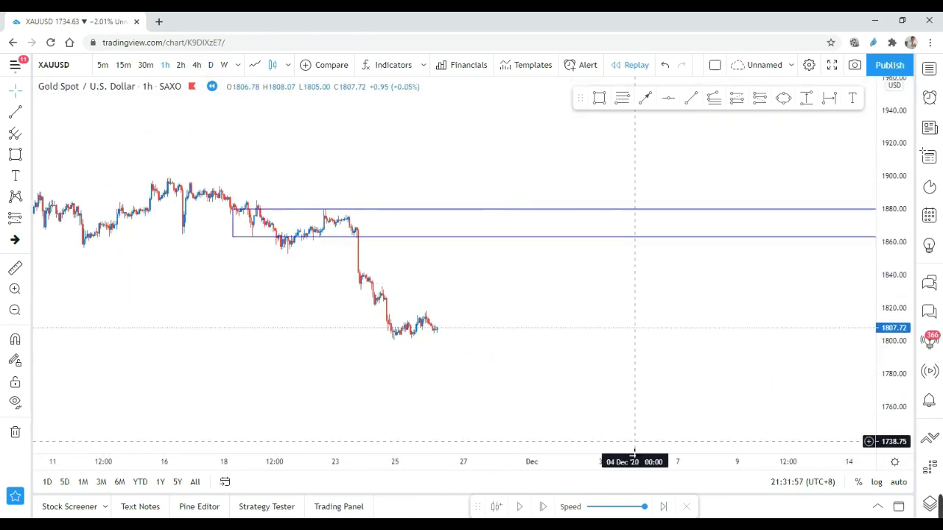
left_click(692, 508)
left_click(560, 325)
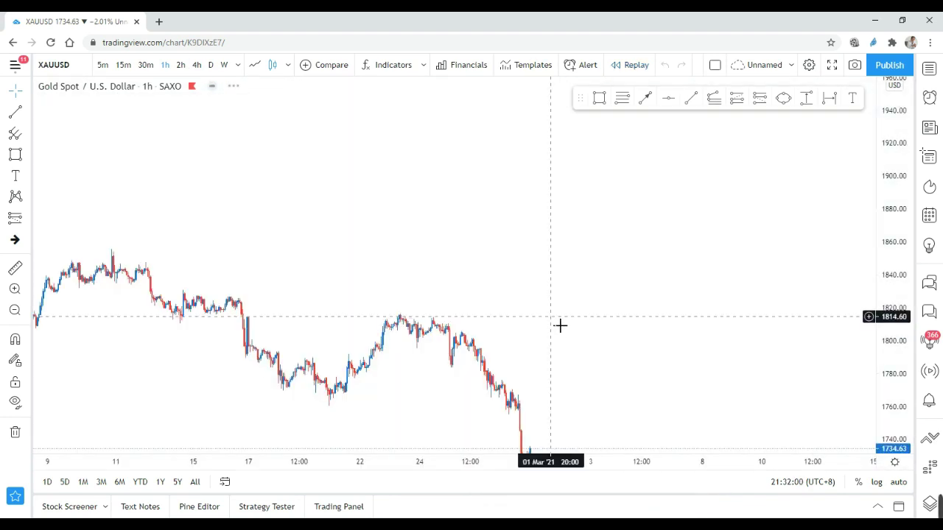
Examine the hourly candles inside the rectangle zone between 8 and 10 December 2020
scroll(561, 325, "down", 5)
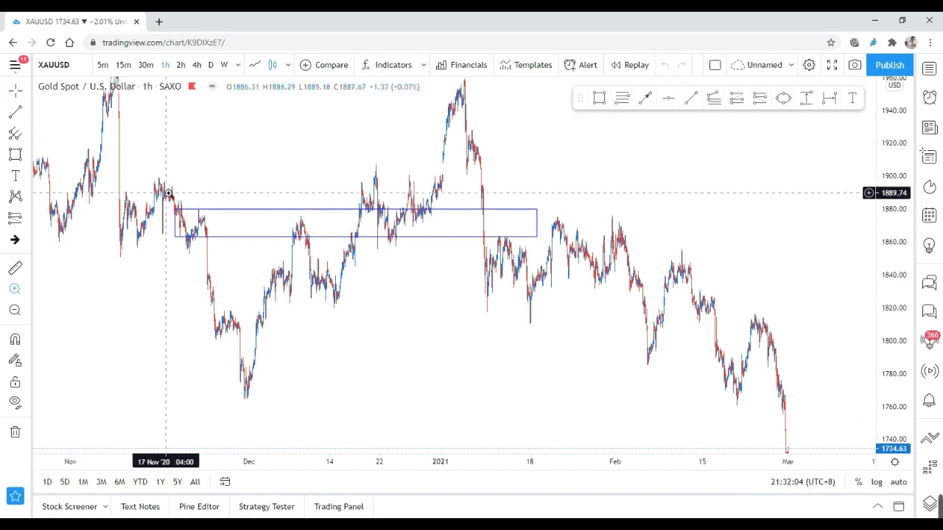
left_click_drag(163, 189, 350, 274)
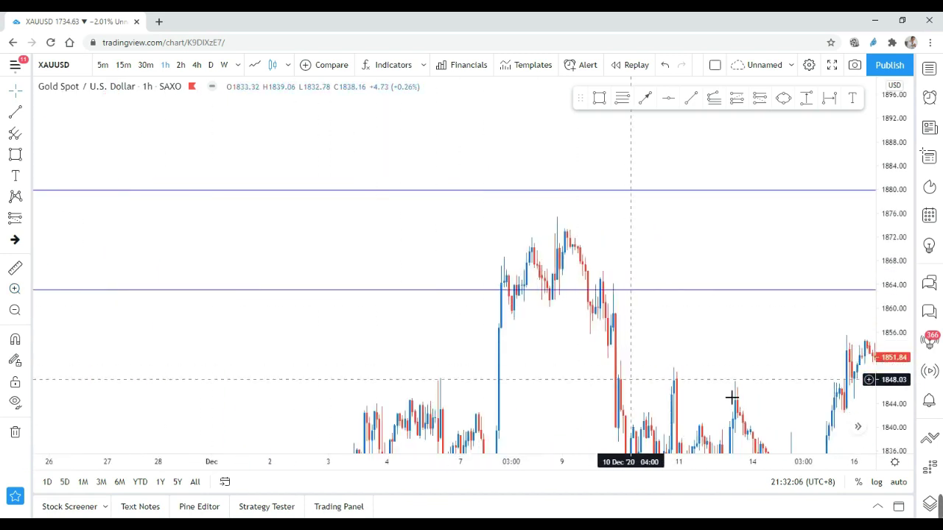
left_click_drag(890, 401, 889, 362)
scroll(673, 323, "up", 4)
left_click_drag(596, 244, 713, 219)
scroll(668, 230, "up", 2)
left_click_drag(479, 320, 565, 312)
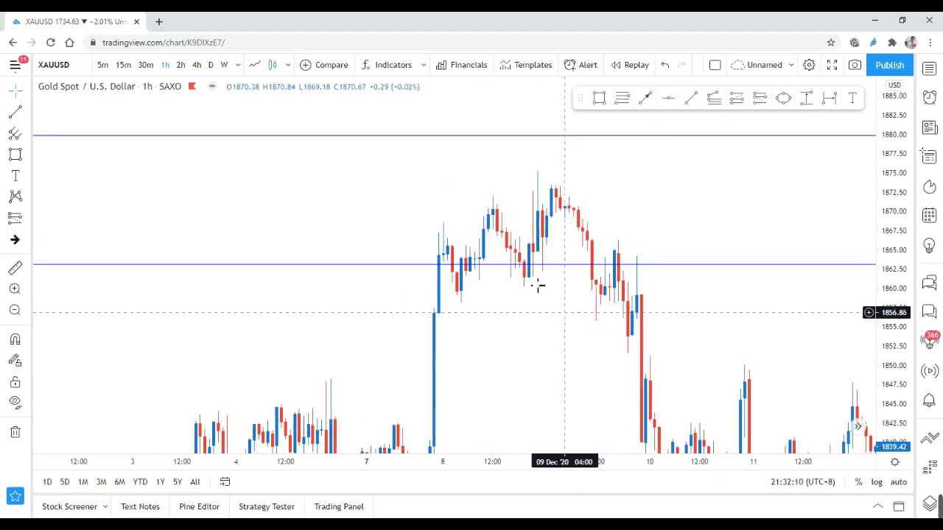
scroll(451, 242, "down", 5)
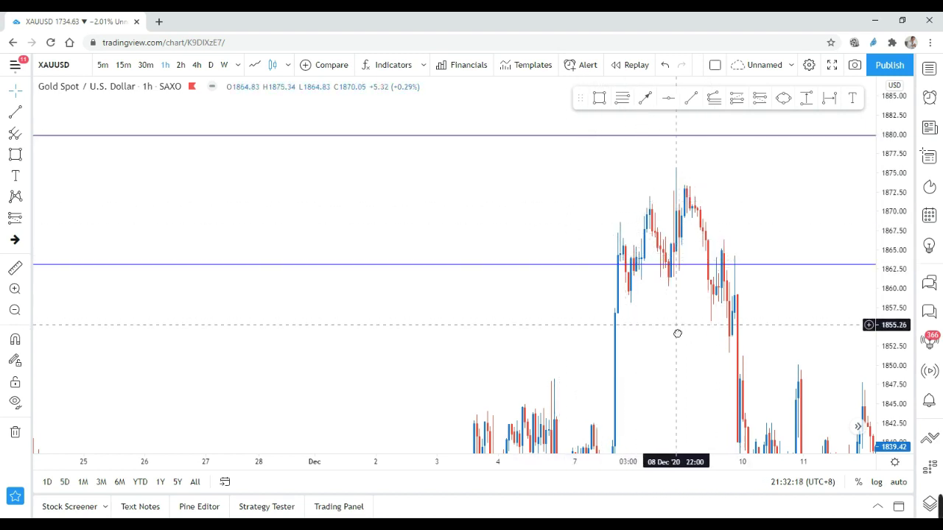
left_click_drag(676, 332, 627, 326)
scroll(582, 313, "up", 1)
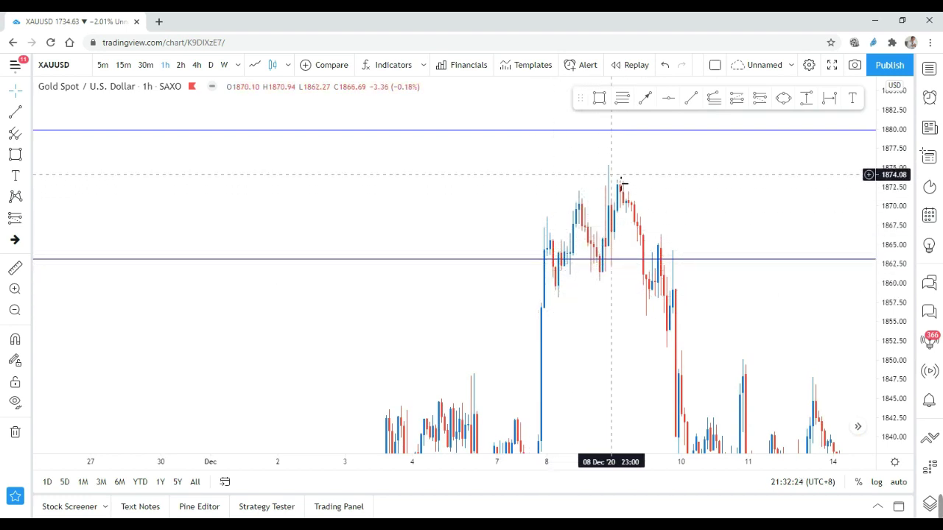
scroll(837, 275, "up", 1)
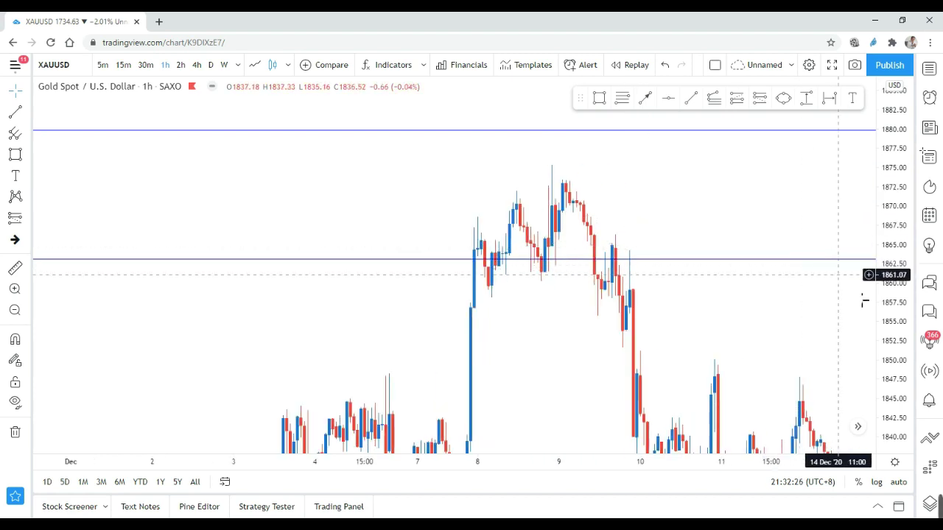
left_click_drag(901, 356, 891, 285)
scroll(818, 295, "up", 1)
left_click_drag(766, 318, 800, 331)
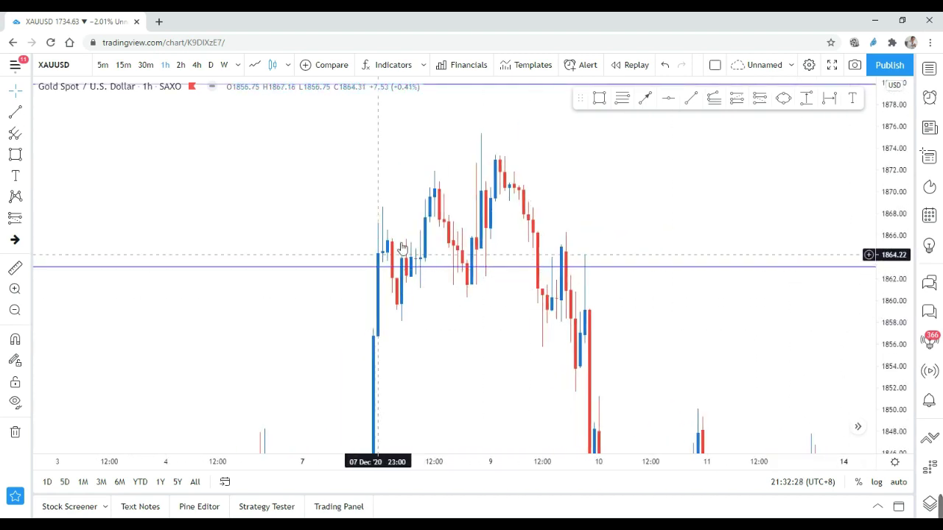
left_click_drag(637, 184, 682, 254)
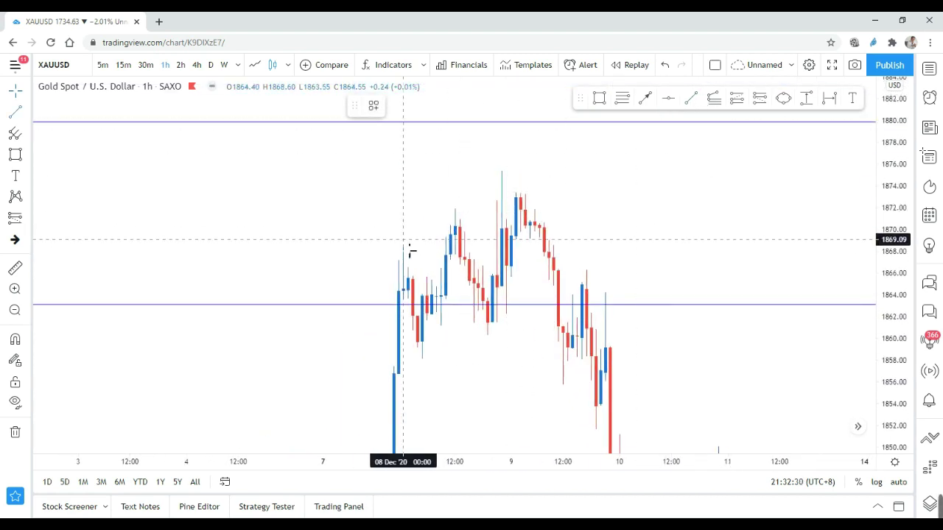
Start bar replay on the hourly chart at the pullback low after the second peak on 8 Dec '20
left_click(389, 252)
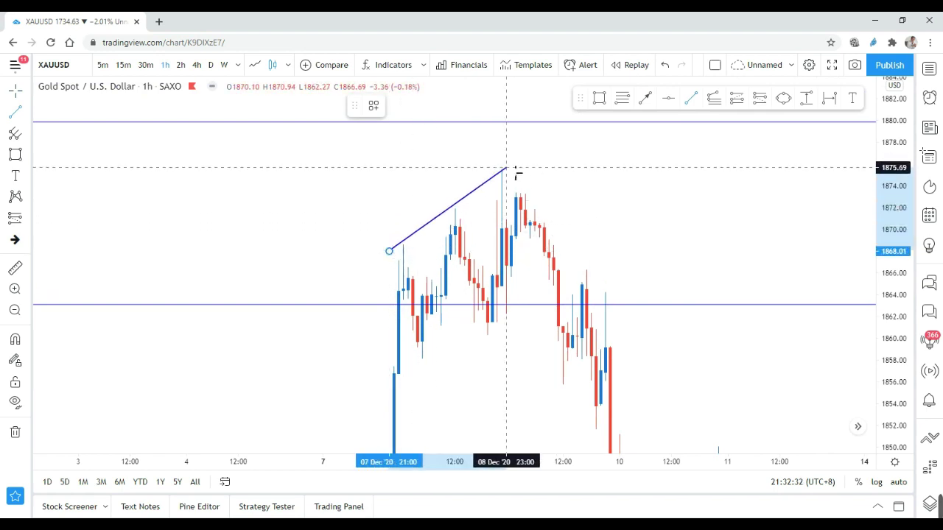
left_click(632, 64)
left_click(495, 168)
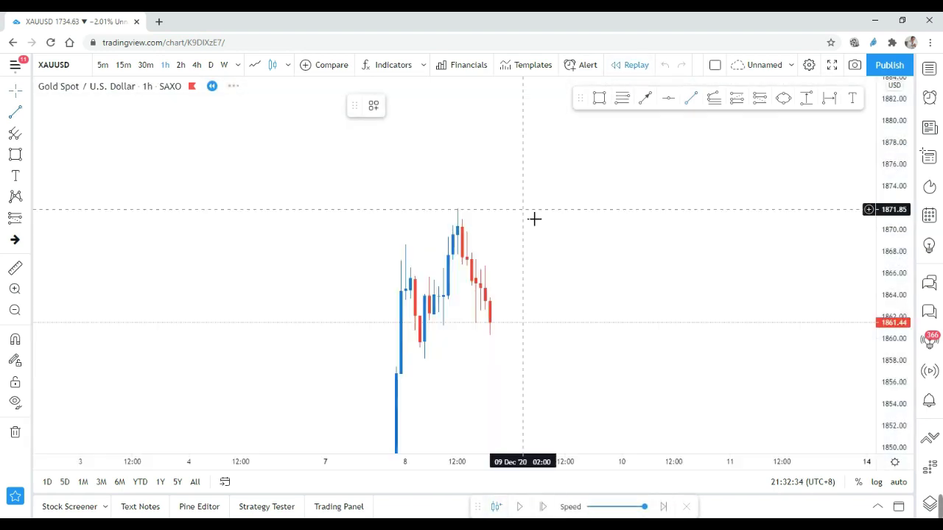
Draw a trend line over the two 8 Dec '20 peaks, from about 1868 up to about 1877
left_click_drag(516, 235, 751, 232)
scroll(712, 164, "down", 3)
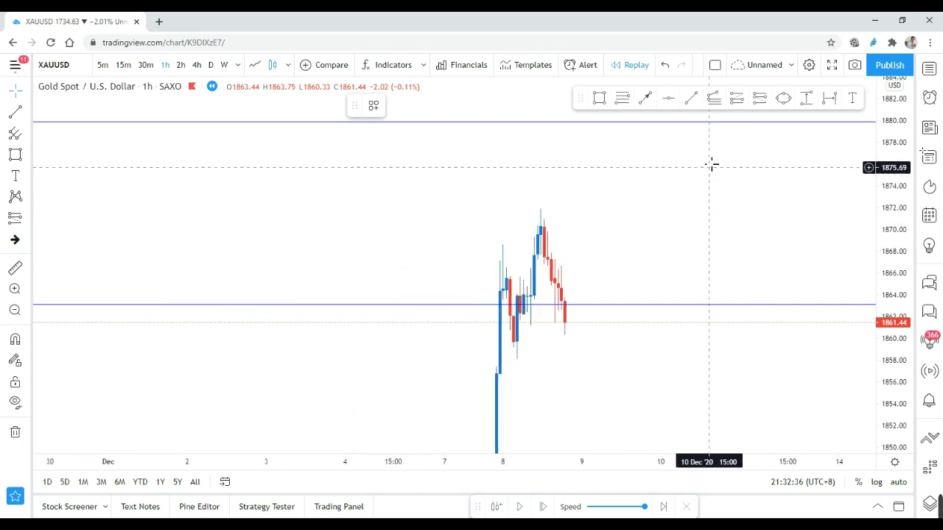
left_click(493, 253)
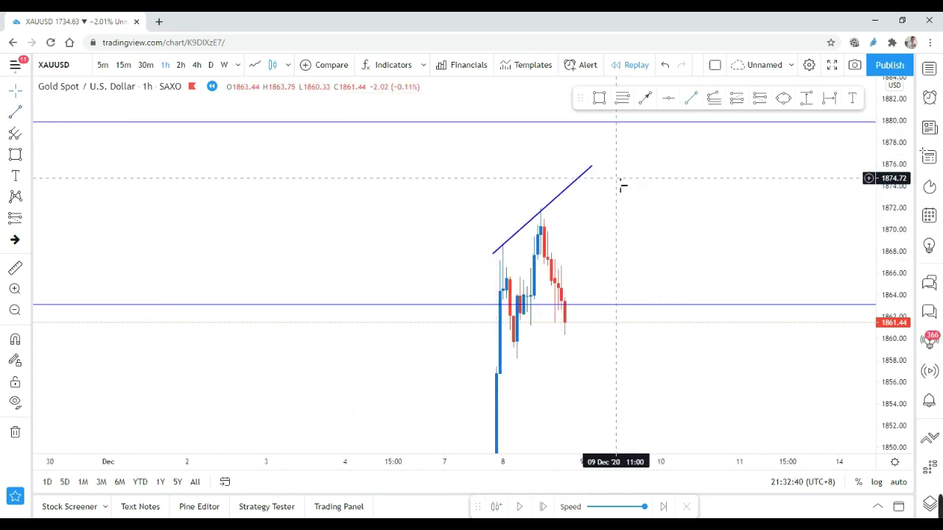
left_click(650, 202)
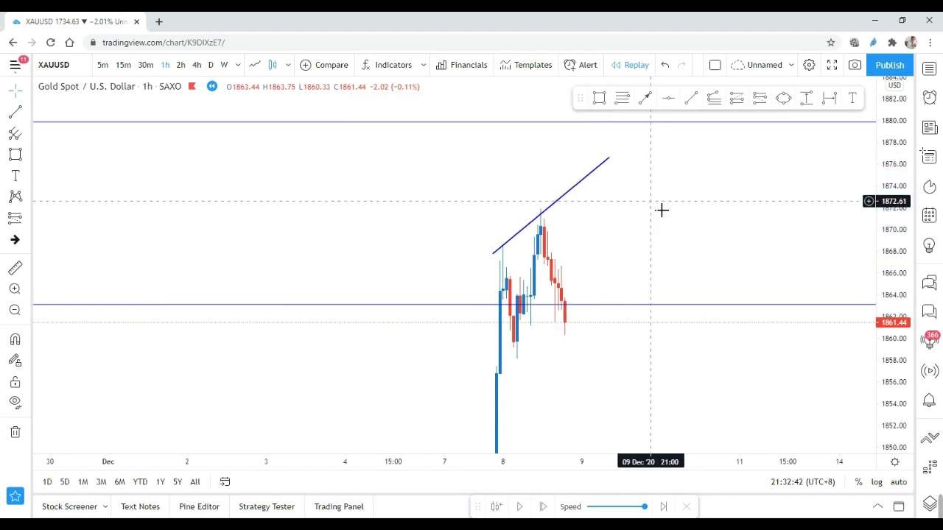
Draw a narrow rectangle between 1873.64 and 1876.19, from 23 Nov '20 09:00 to 09 Dec '20 18:00
left_click_drag(890, 155, 888, 242)
scroll(836, 246, "down", 5)
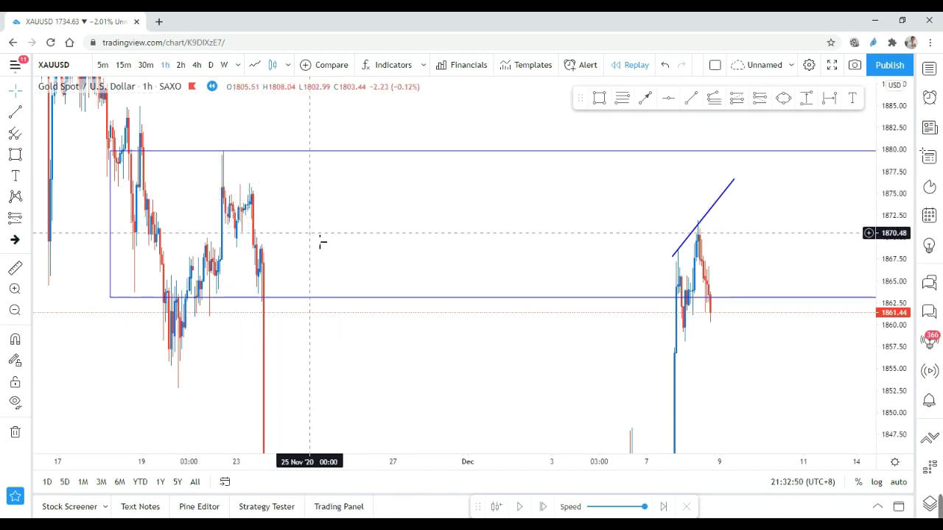
scroll(238, 362, "up", 2)
left_click_drag(238, 362, 376, 361)
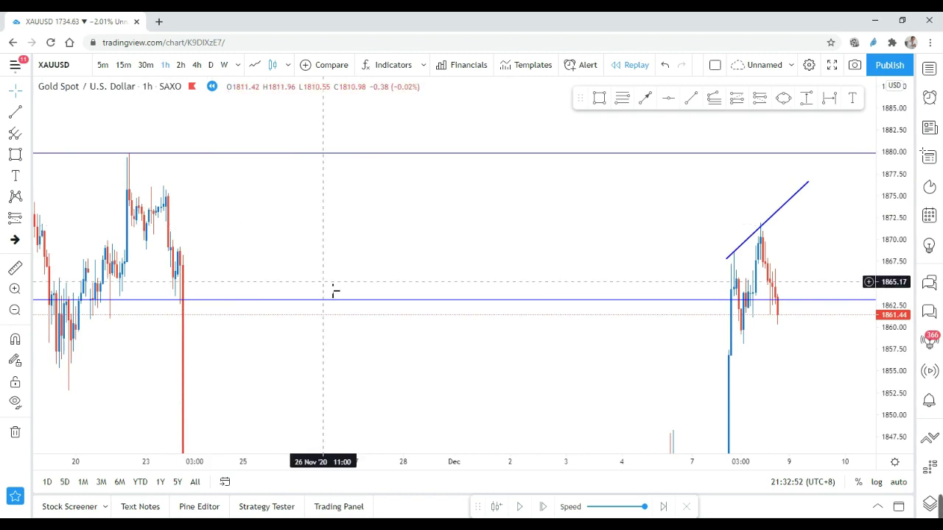
left_click(600, 100)
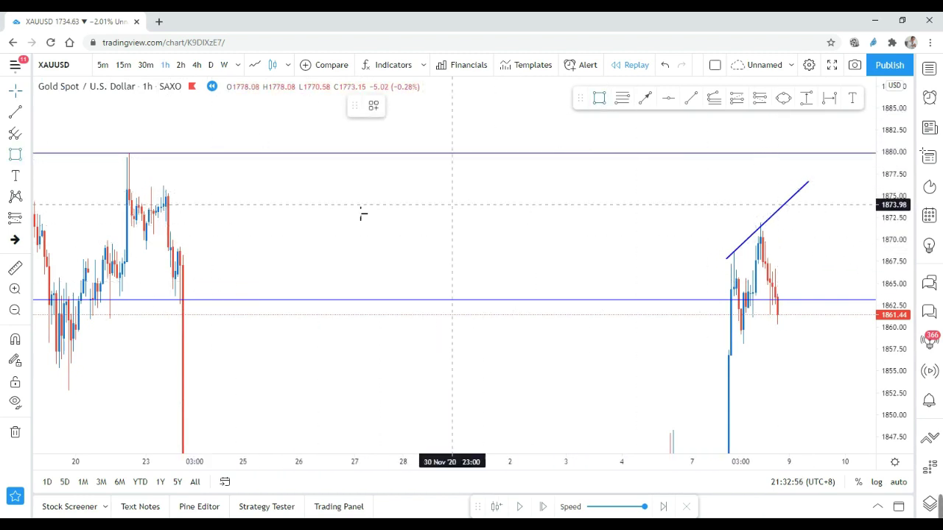
mouse_move(151, 208)
left_mouse_down()
mouse_move(205, 186)
mouse_move(210, 198)
mouse_move(842, 210)
mouse_move(830, 198)
left_mouse_up()
left_click(827, 213)
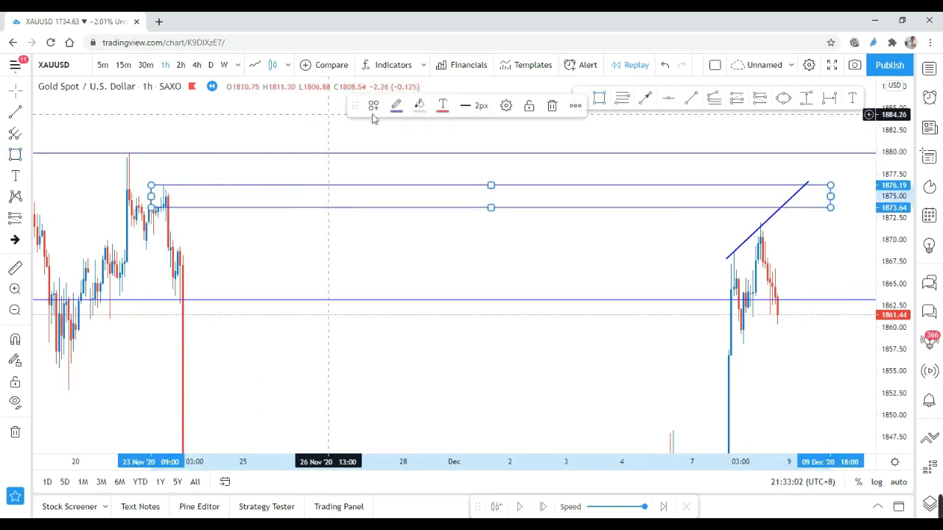
Set the narrow rectangle's border colour to red and deselect it
left_click(398, 107)
left_click(398, 147)
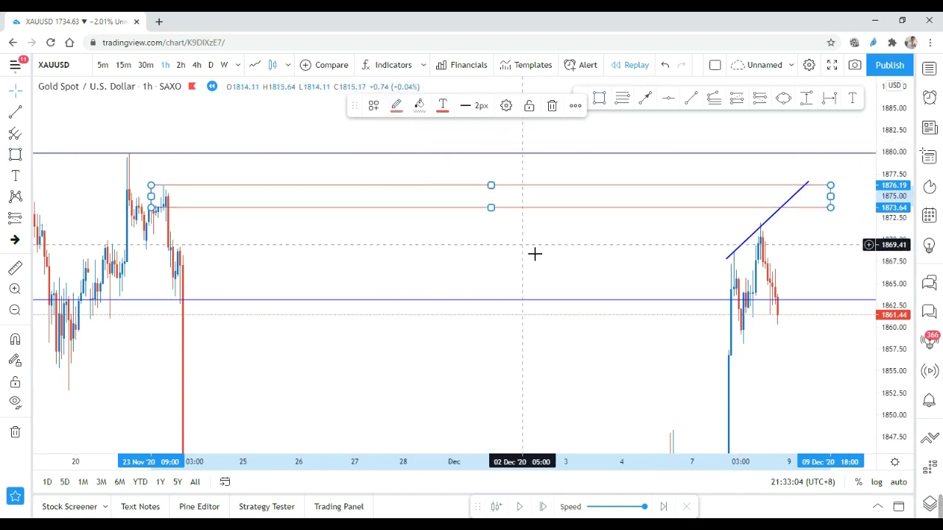
left_click(606, 266)
Play the bar replay from the 8 Dec '20 pullback to 10 Dec '20, pausing at the trend line's third peak
scroll(457, 344, "right", 5)
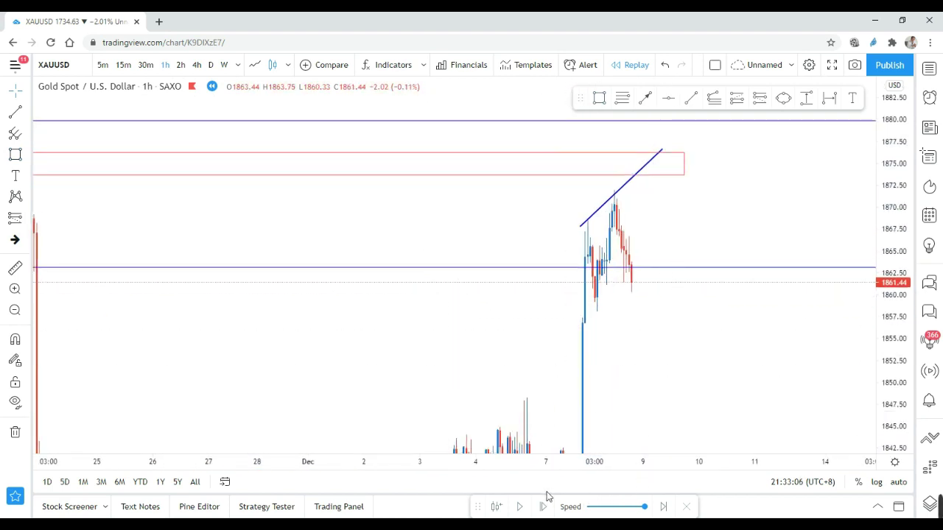
left_click(524, 506)
left_click(522, 506)
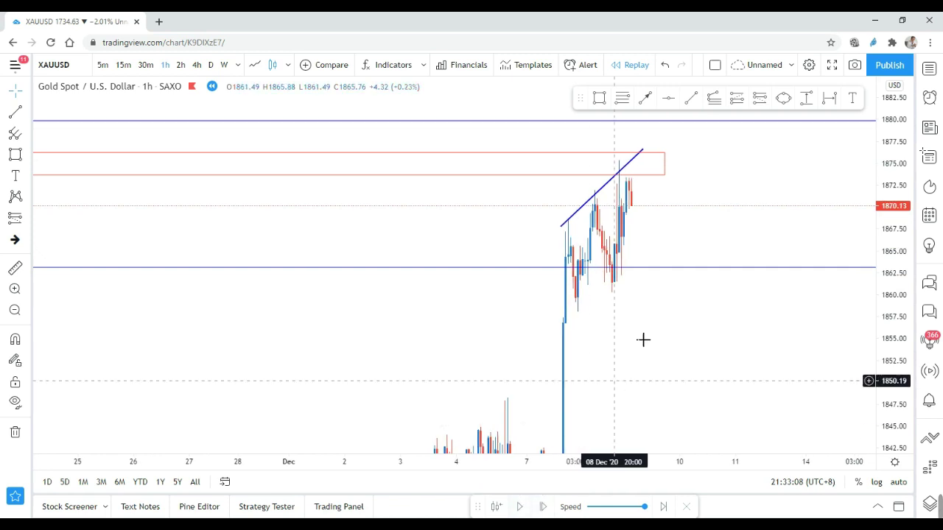
left_click(524, 508)
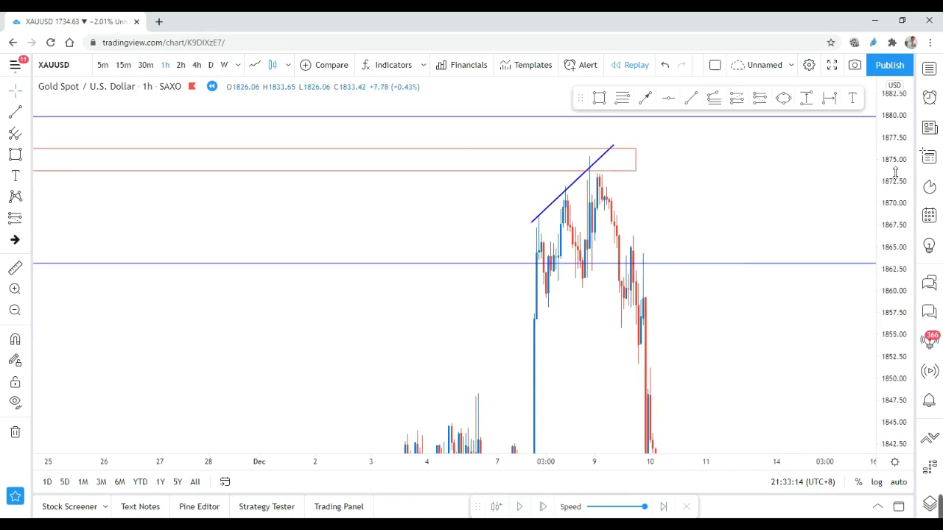
Review both zones and the earlier September to November highs on the 4-hour timeframe, and return the chart to daily
scroll(732, 288, "down", 4)
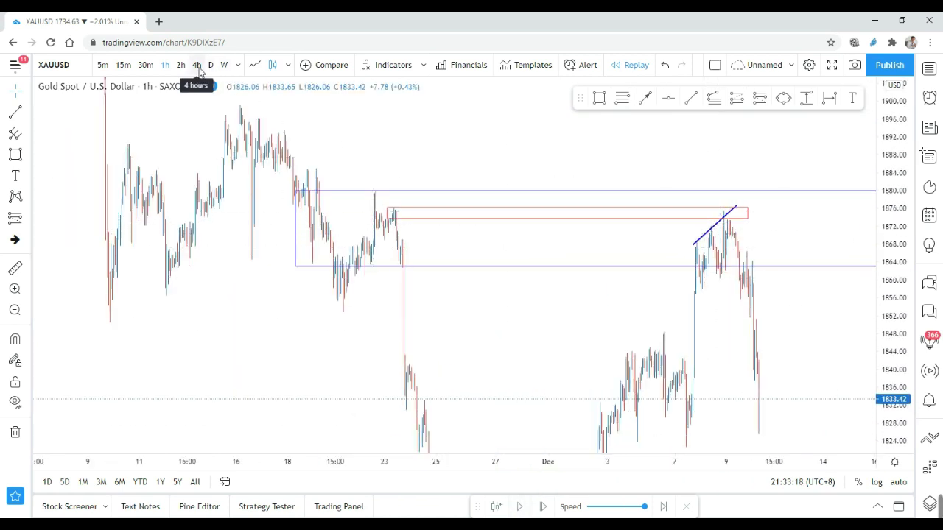
left_click(196, 65)
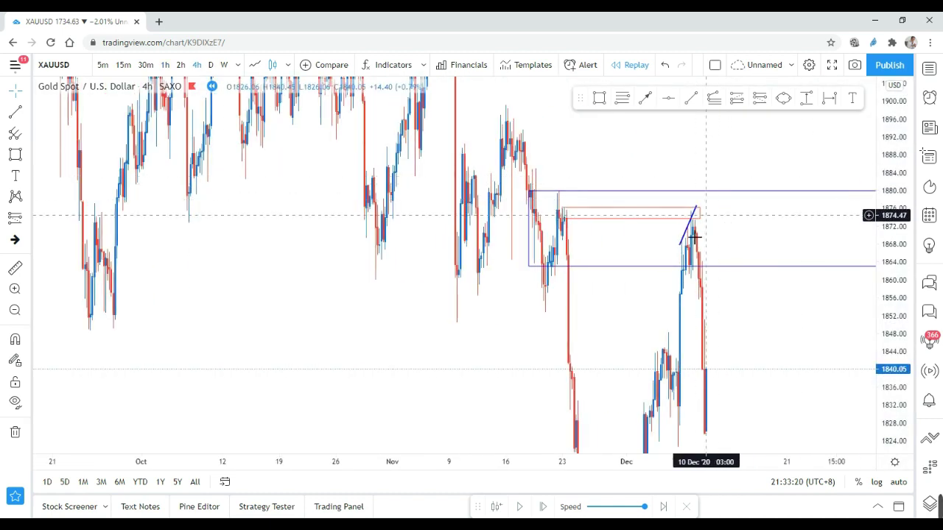
left_click_drag(898, 137, 897, 324)
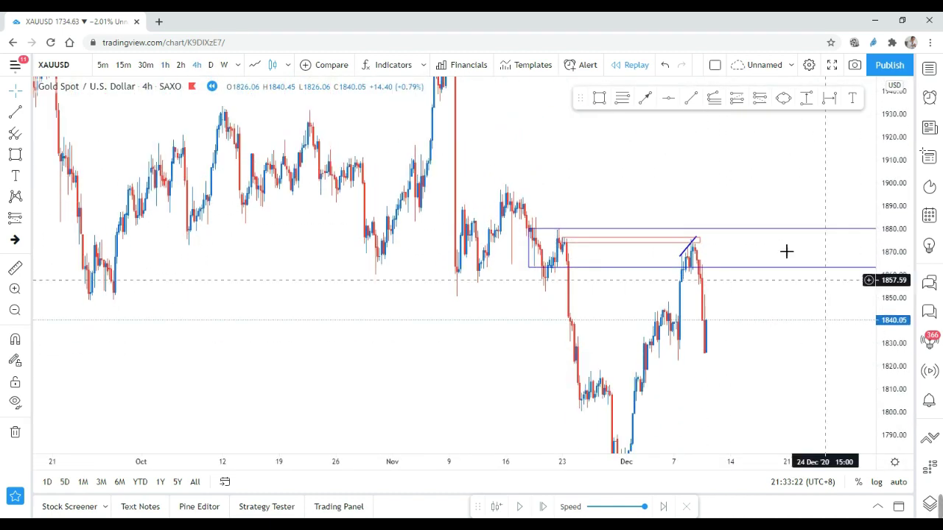
left_click_drag(675, 186, 725, 328)
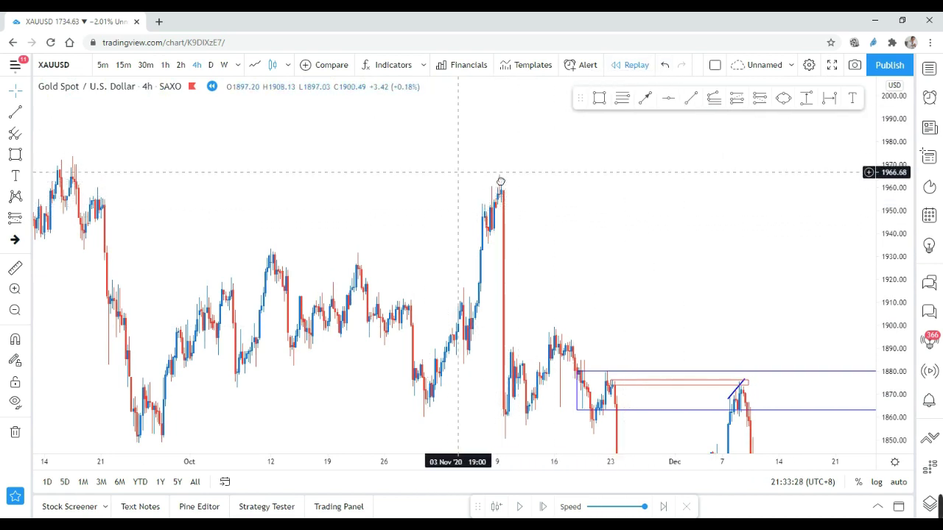
left_click_drag(499, 185, 564, 189)
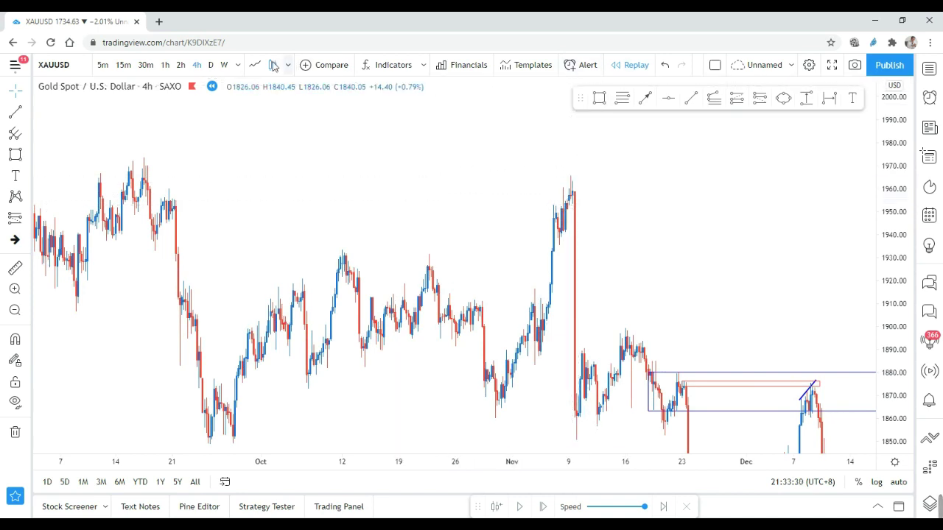
left_click(214, 67)
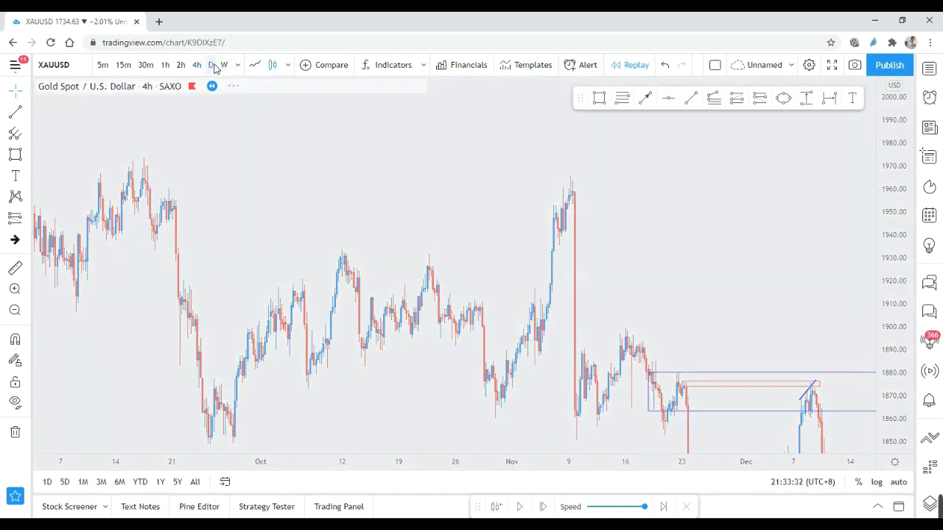
Draw a rectangle over the highs from mid-September to mid-November '20, between about 1945 and 1960
scroll(526, 211, "up", 5)
scroll(582, 230, "up", 1)
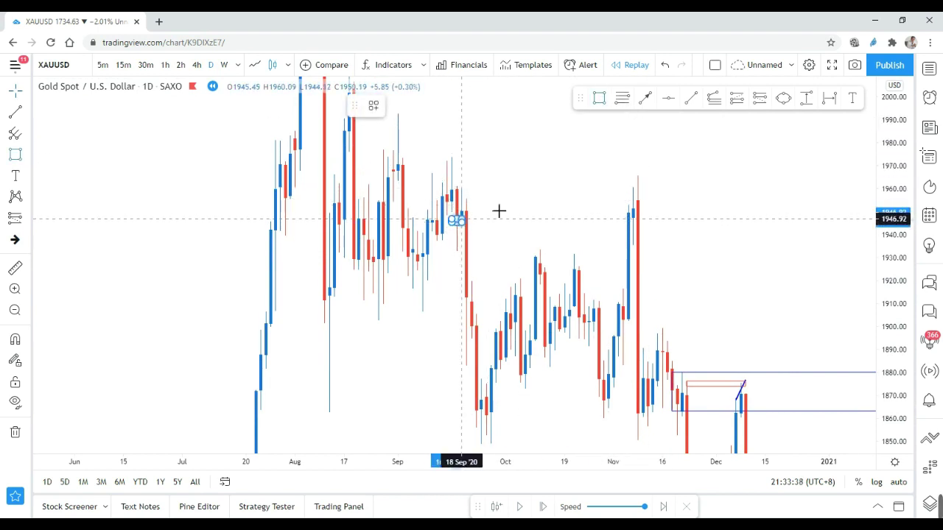
left_click(505, 189)
left_click(558, 196)
left_click_drag(507, 205, 668, 217)
left_click(732, 223)
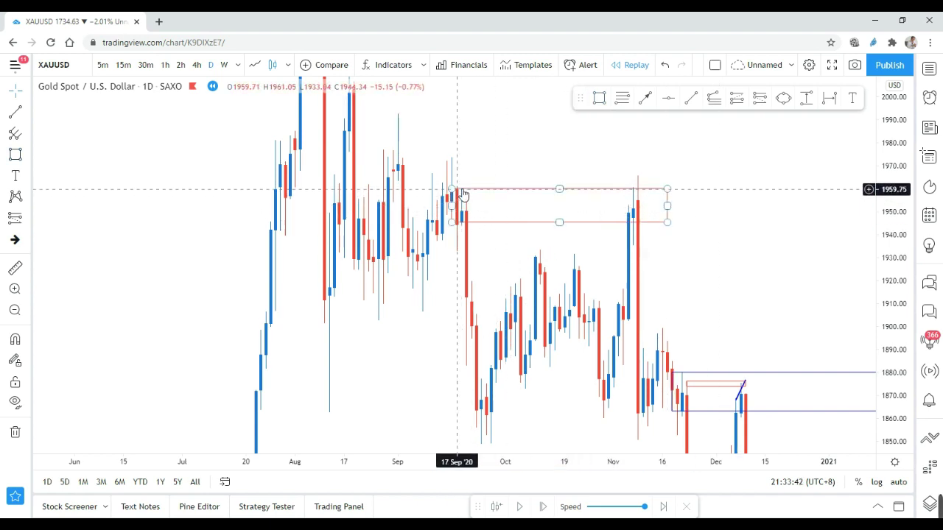
On the weekly timeframe, stretch the September–November zone to span 1939.99 to 1973.61 and end at 14 Dec '20
left_click(224, 65)
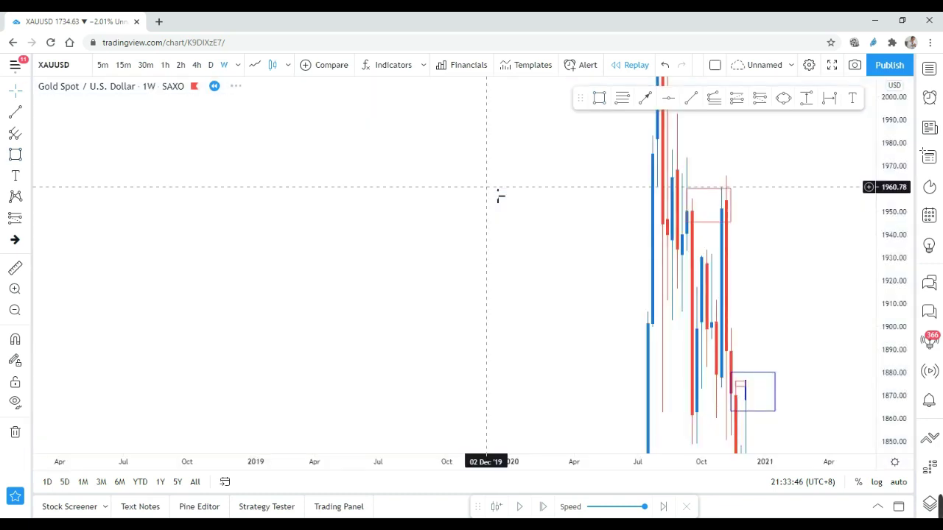
scroll(622, 221, "up", 3)
left_click_drag(573, 223, 573, 241)
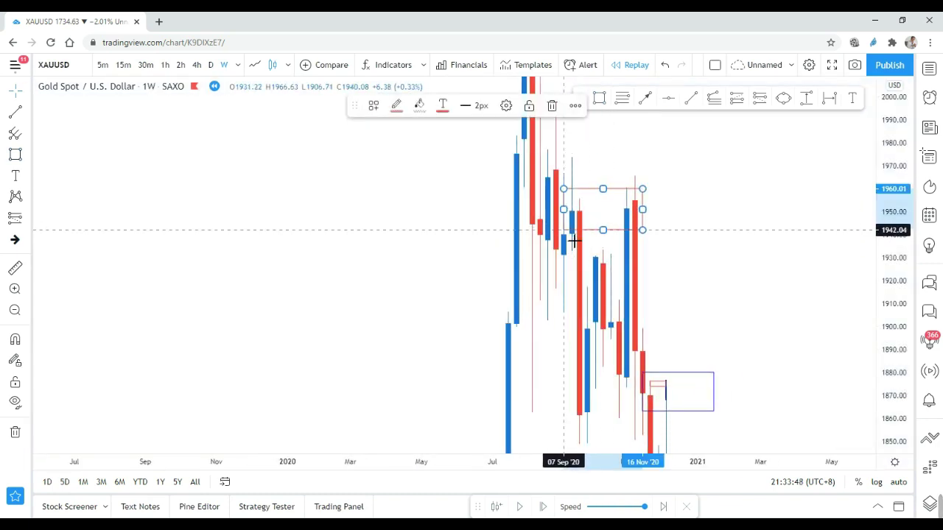
left_click_drag(647, 190, 683, 166)
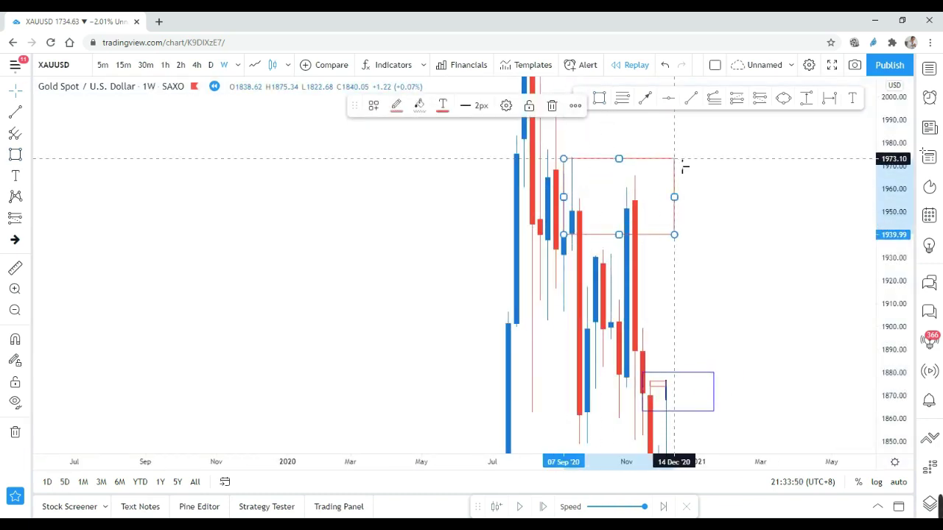
On the 4-hour timeframe, draw a rising trend line over the early November peaks, from about 1951 on 5 Nov to about 1968 on 9 Nov
left_click(197, 65)
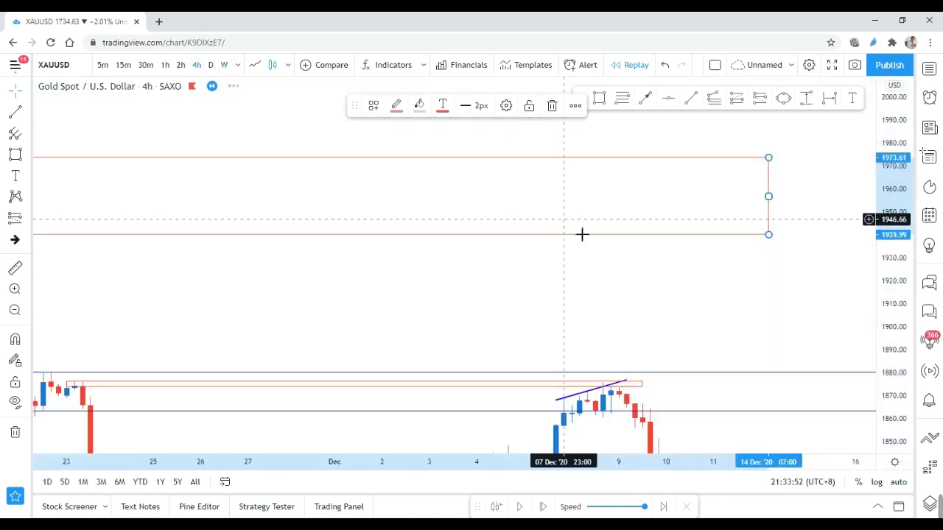
scroll(560, 253, "down", 3)
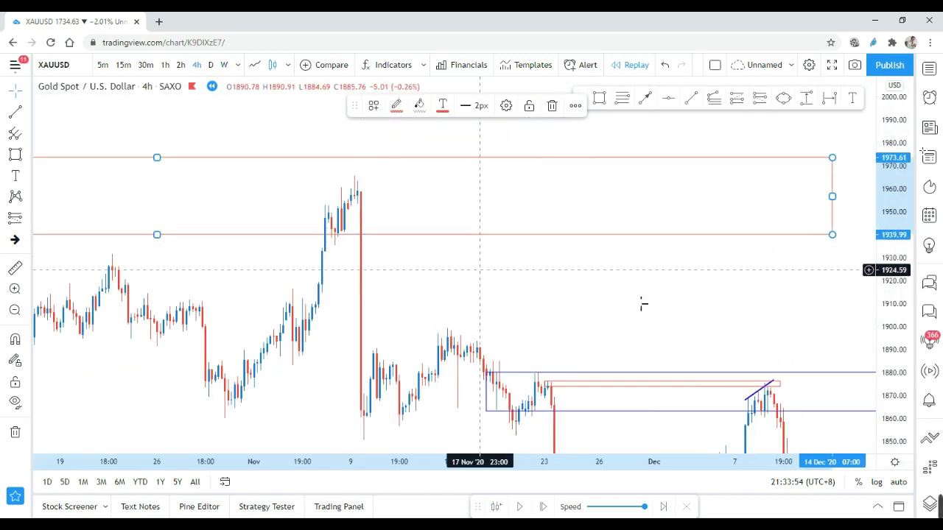
left_click_drag(904, 327, 904, 216)
scroll(695, 278, "up", 2)
left_click_drag(518, 299, 694, 331)
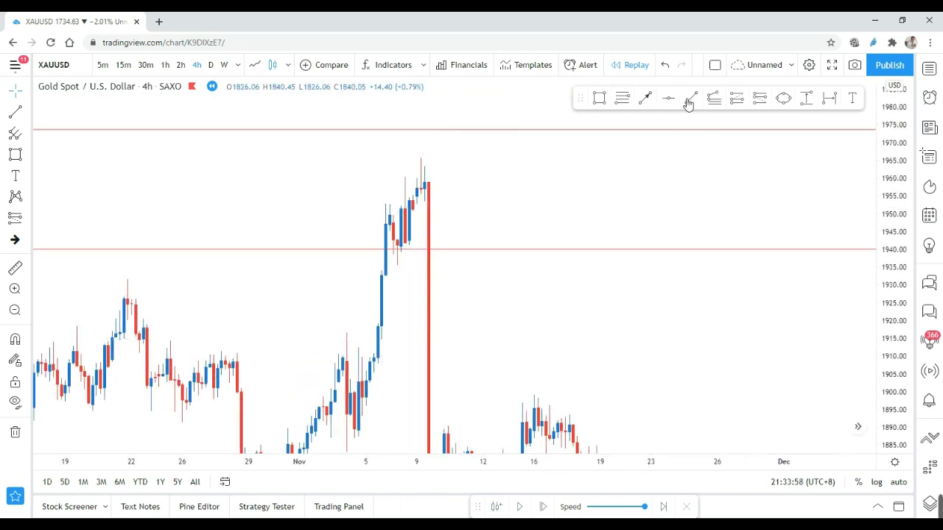
left_click(381, 209)
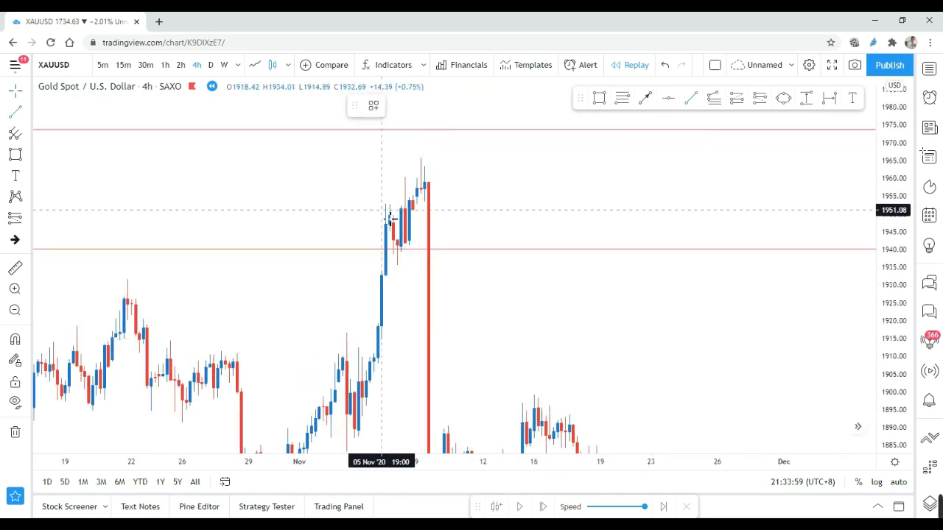
left_click(433, 150)
left_click(528, 300)
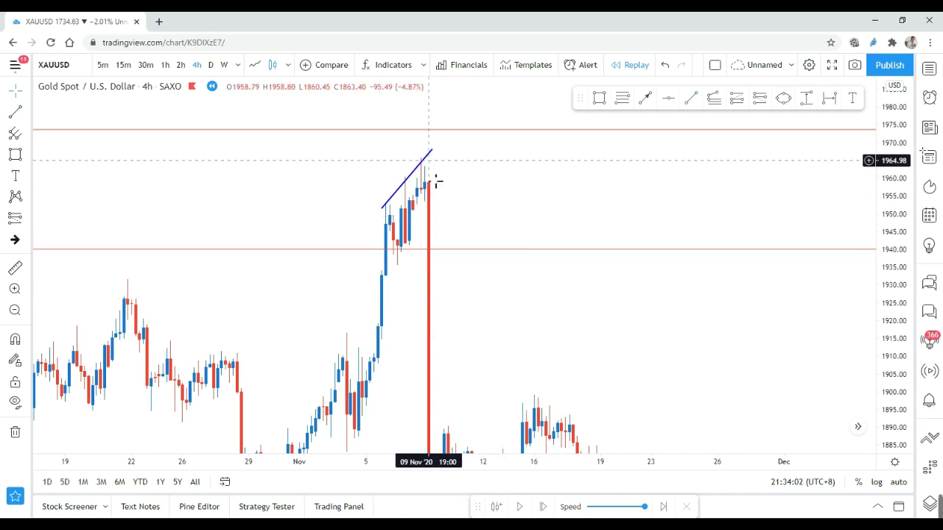
Bring both zones and the December pullback into view and exit bar replay mode
left_click_drag(486, 343, 582, 244)
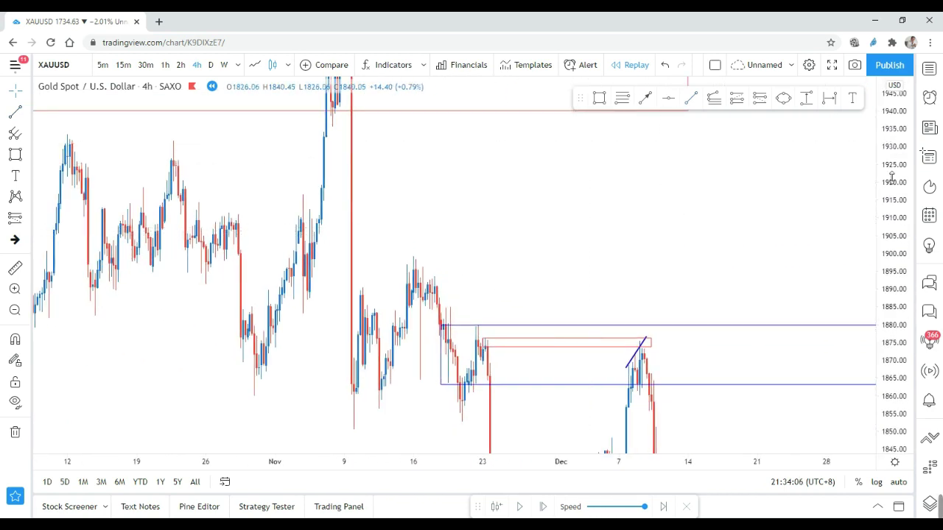
left_click_drag(891, 177, 891, 341)
scroll(677, 286, "down", 4)
left_click(687, 507)
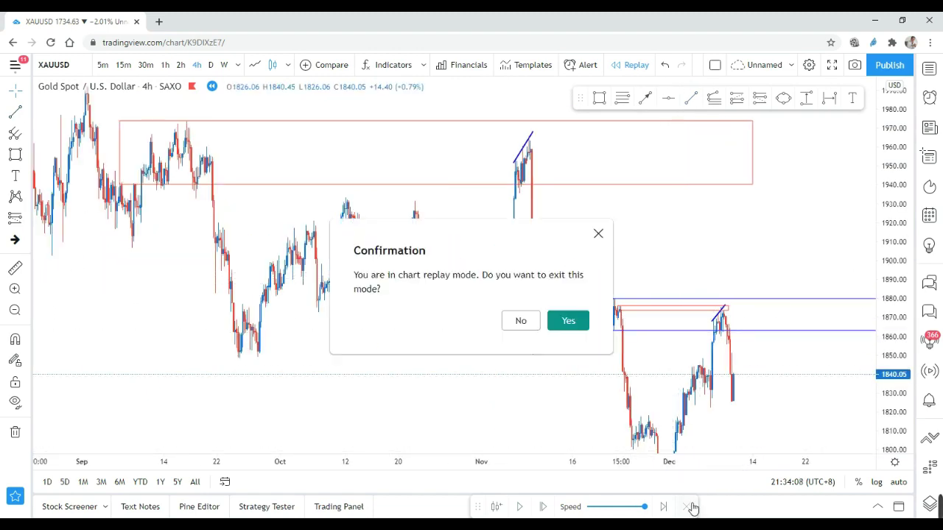
left_click(568, 321)
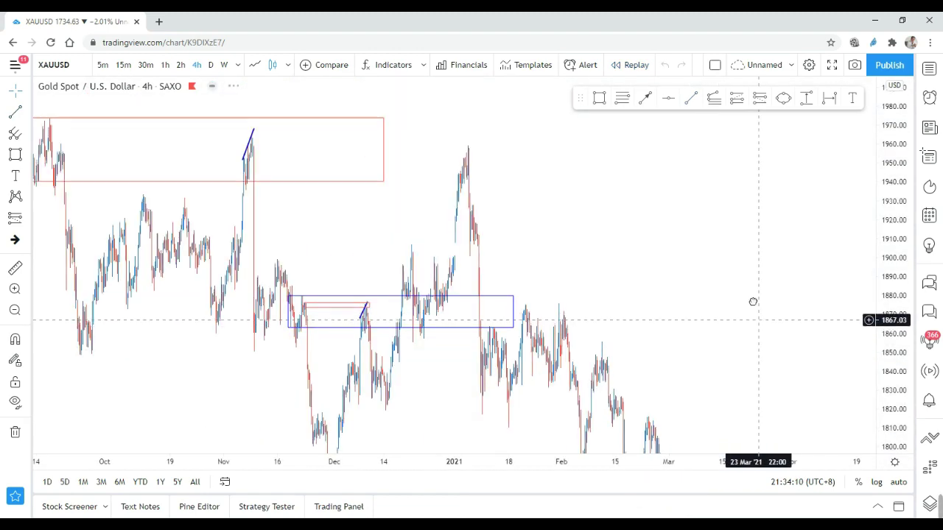
Delete the wide blue rectangle that spans late November '20 to January '21
left_click_drag(759, 320, 693, 254)
scroll(663, 254, "up", 2)
left_click(371, 213)
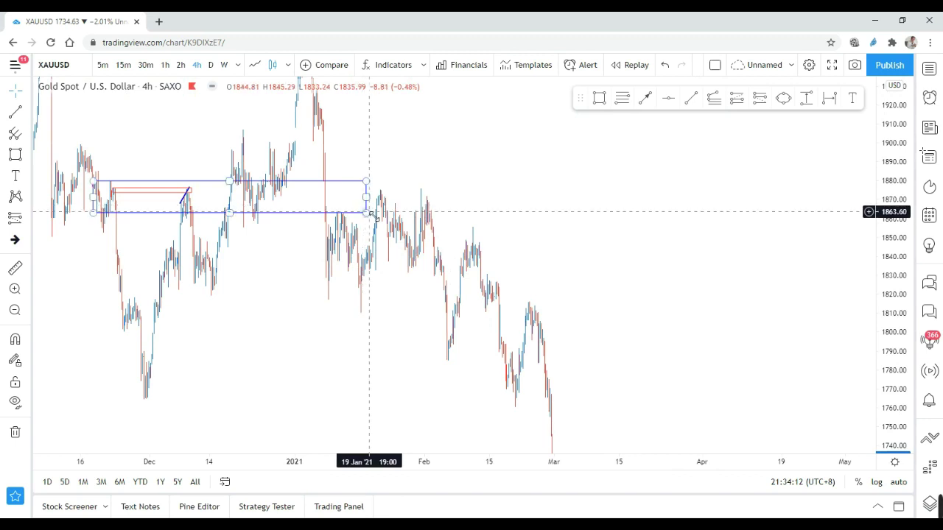
left_click(366, 213)
key("Delete")
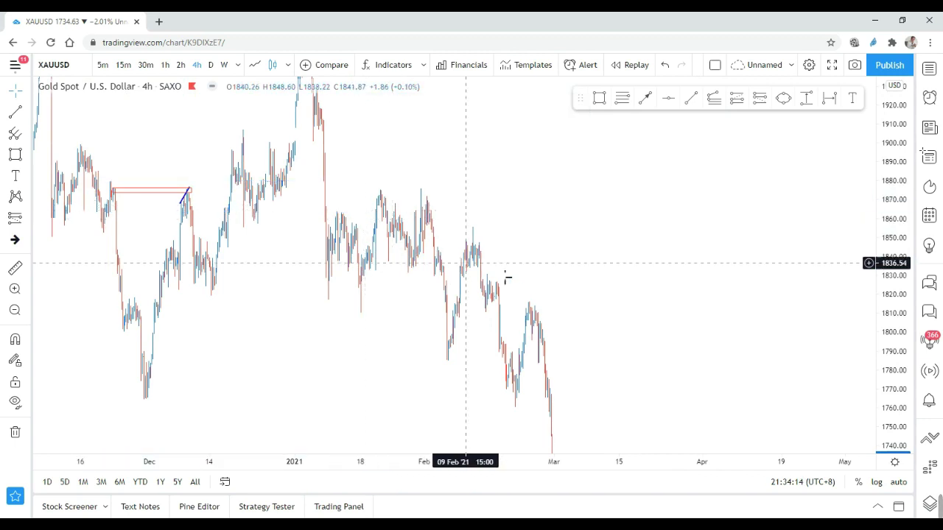
On the daily timeframe, draw a falling trend line over the February '21 highs, from 1874.90 on 29 Jan to 1796.66 on 4 Mar, and deselect it
scroll(548, 274, "up", 2)
left_click_drag(548, 273, 655, 291)
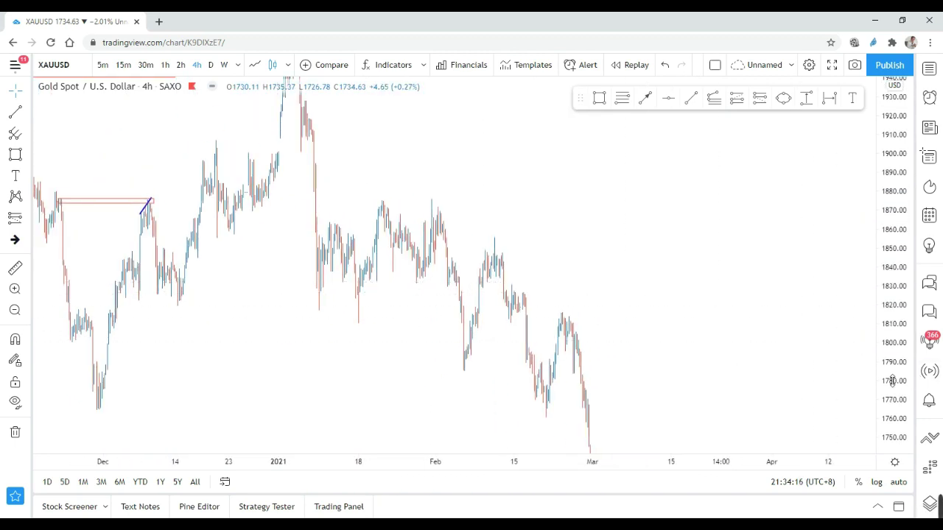
scroll(539, 302, "up", 2)
left_click_drag(539, 302, 598, 280)
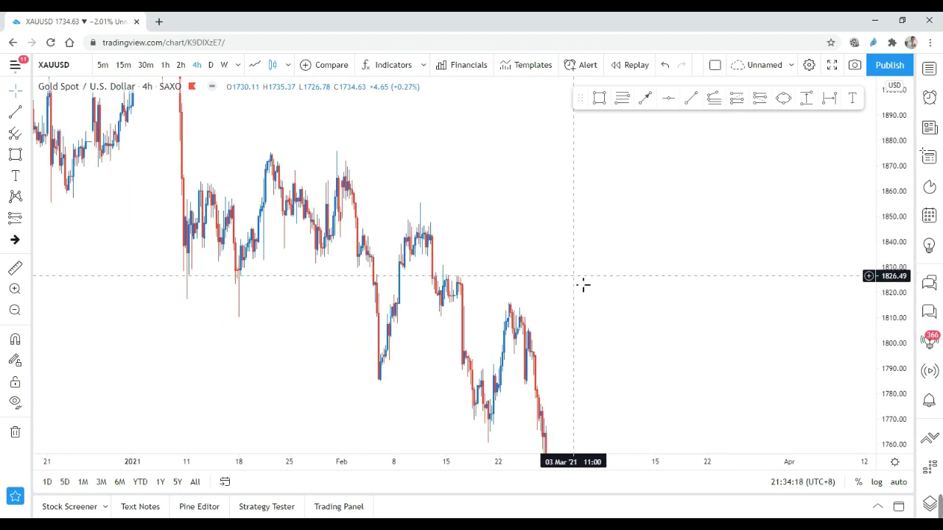
scroll(582, 284, "up", 1)
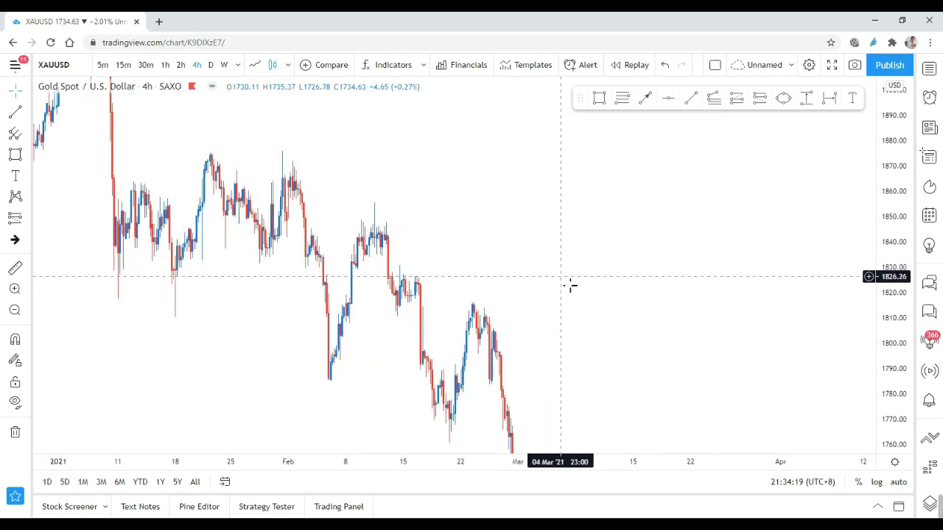
left_click(211, 65)
scroll(560, 266, "up", 3)
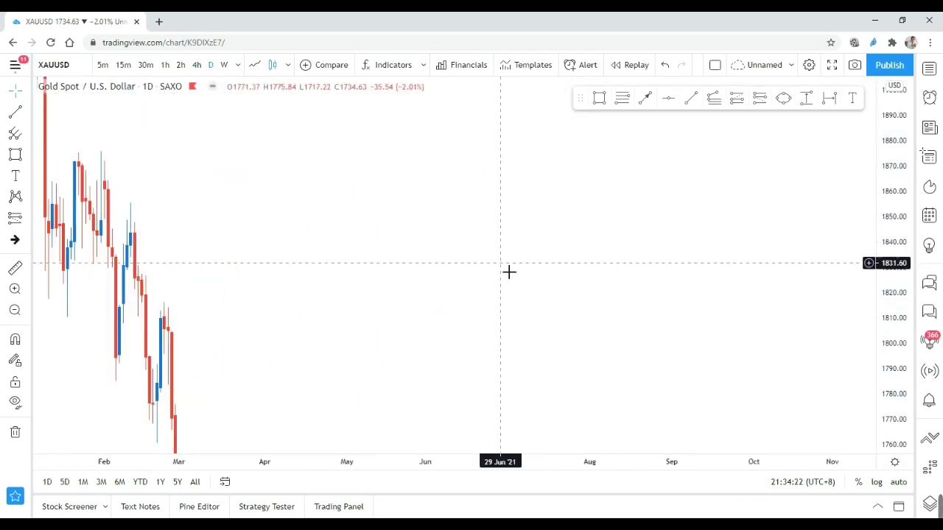
left_click_drag(601, 272, 769, 267)
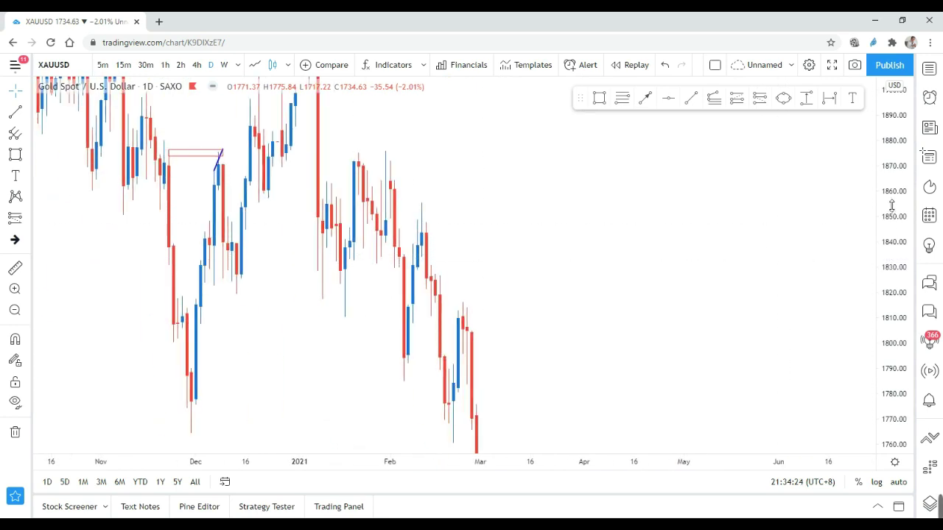
left_click_drag(892, 206, 881, 362)
left_click_drag(664, 323, 699, 317)
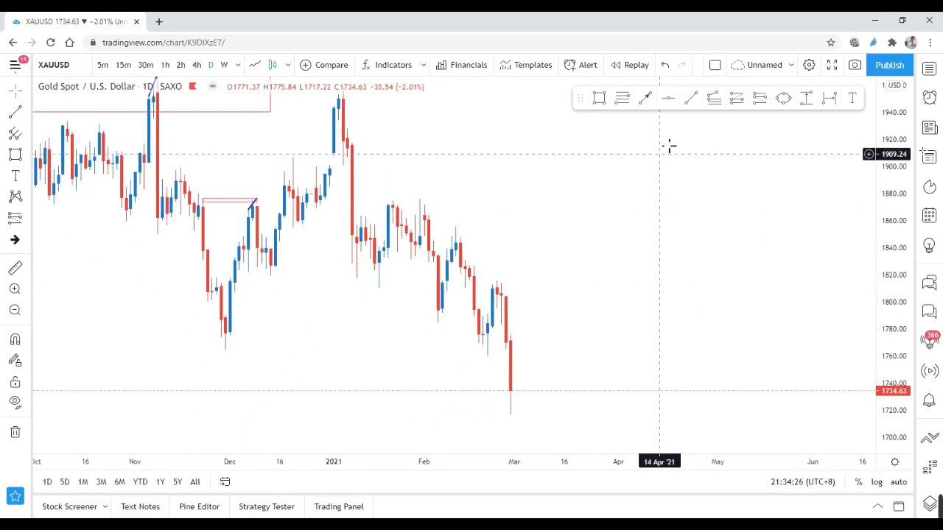
left_click(694, 100)
left_click(420, 200)
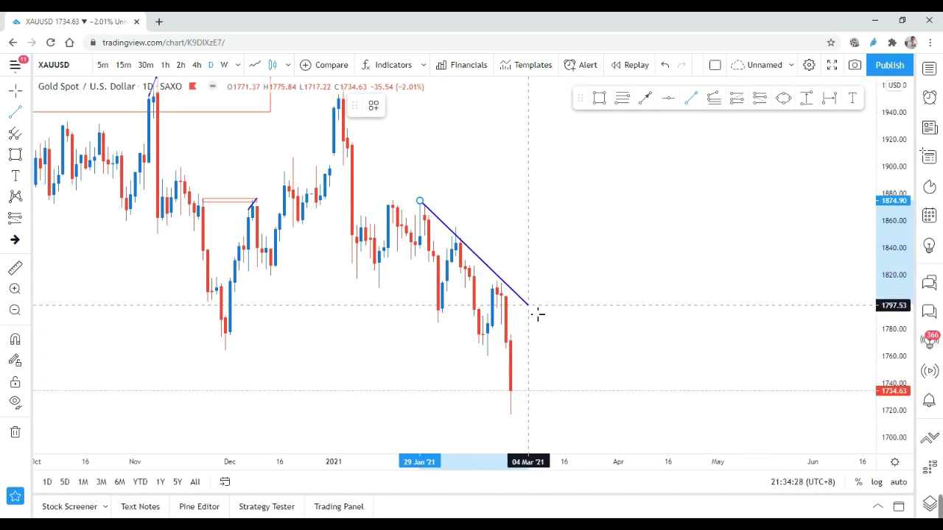
left_click(528, 306)
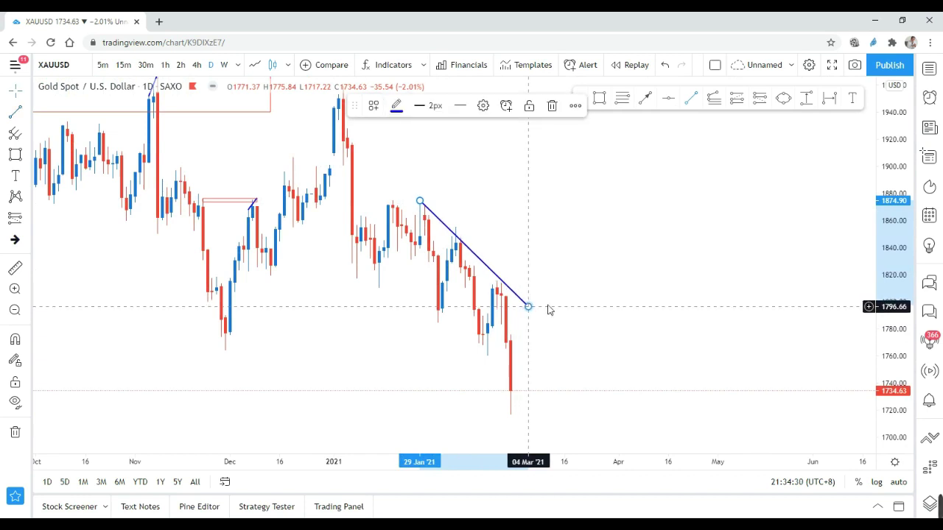
left_click(640, 293)
Delete the final rising leg of the falling zigzag pattern drawn above the price
left_click_drag(640, 293, 679, 251)
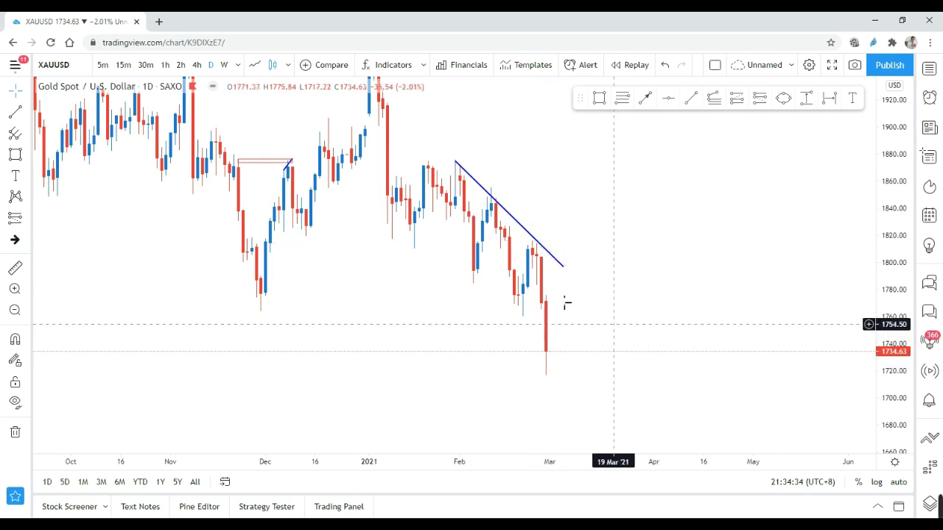
left_click_drag(645, 199, 654, 232)
left_click_drag(898, 145, 876, 350)
scroll(756, 280, "down", 4)
left_click_drag(754, 210, 691, 323)
scroll(766, 280, "down", 4)
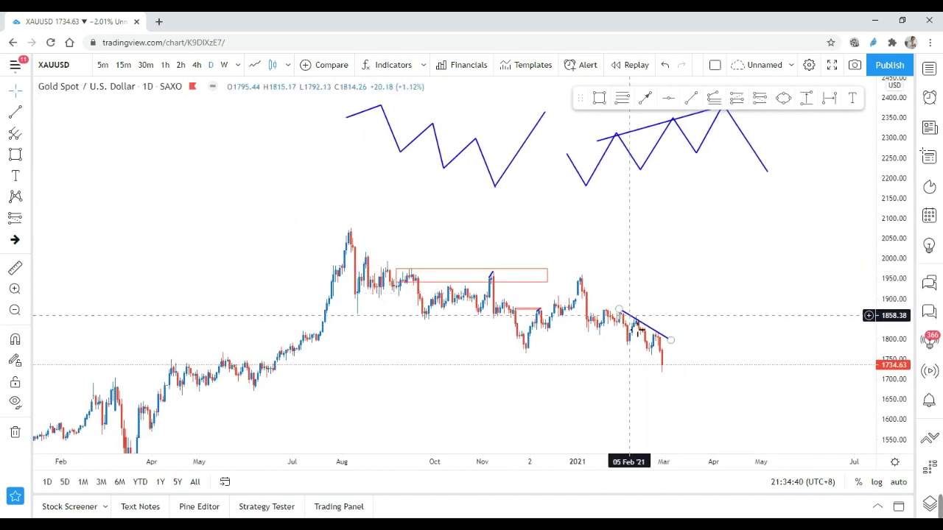
left_click_drag(697, 221, 694, 225)
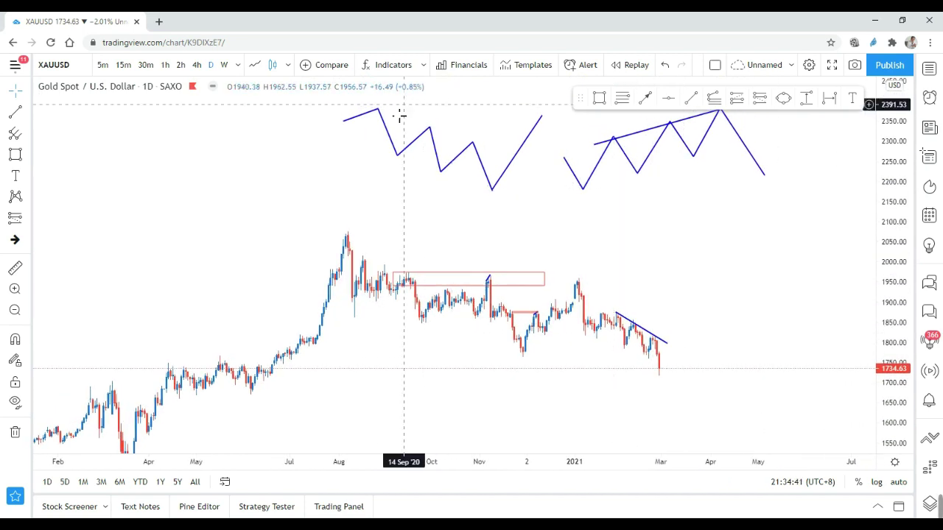
left_click(516, 158)
left_click(501, 162)
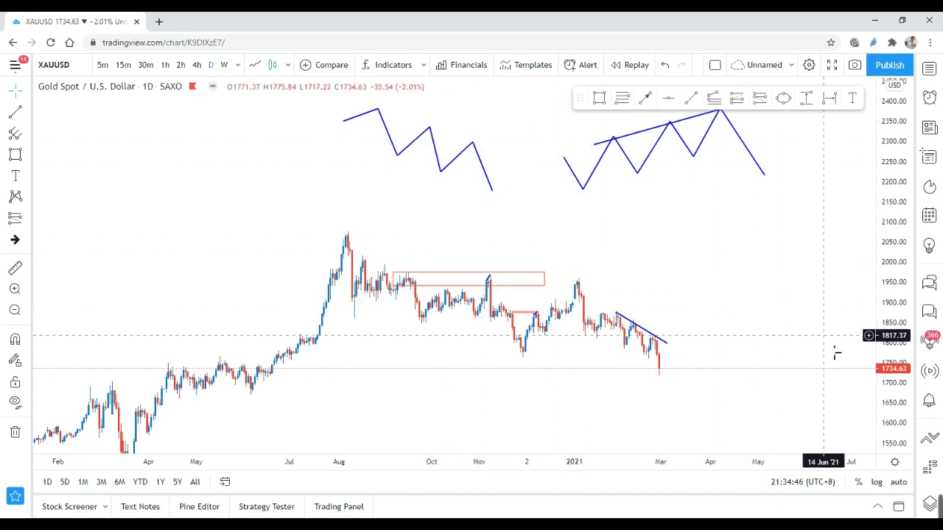
Examine the daily decline under the February '21 trend line and compare it with the earlier November and December setups
scroll(800, 332, "up", 6)
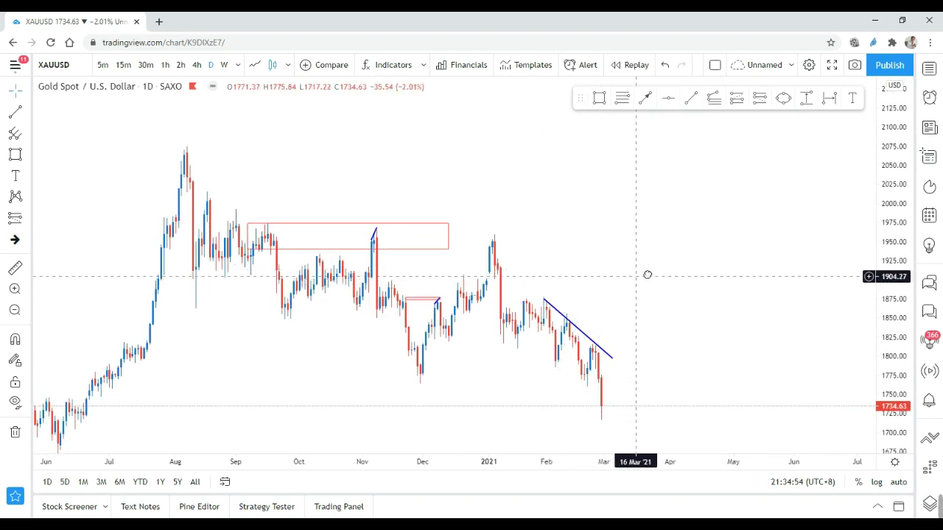
scroll(647, 275, "up", 5)
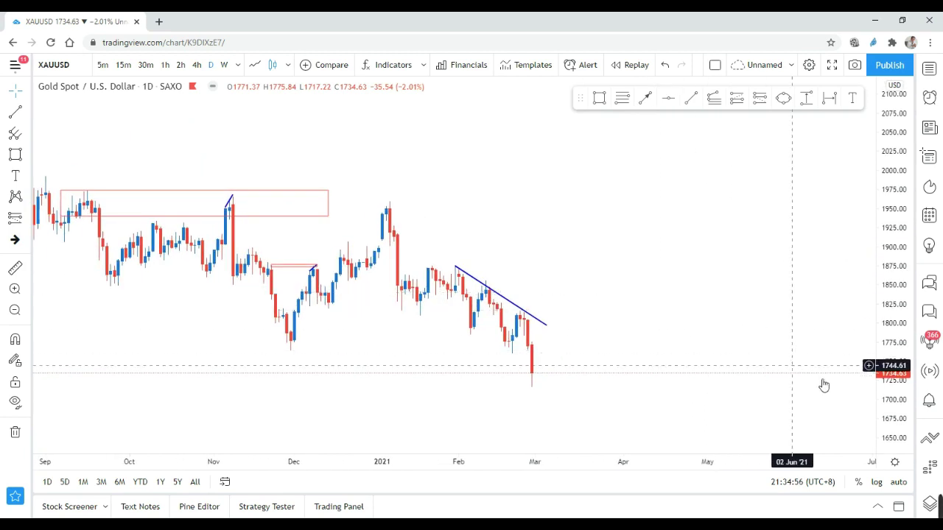
left_click_drag(891, 419, 893, 331)
scroll(648, 322, "up", 3)
left_click_drag(587, 321, 756, 285)
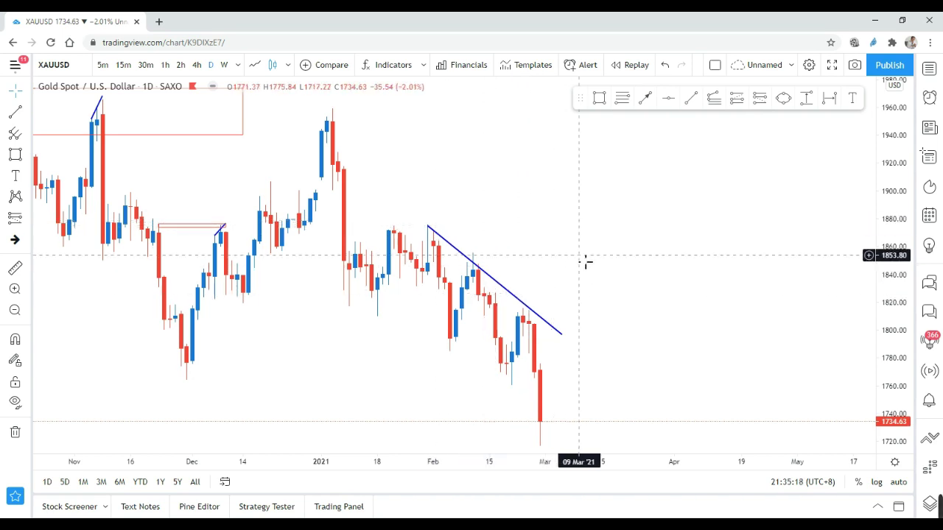
left_click_drag(594, 271, 606, 257)
scroll(619, 228, "down", 3)
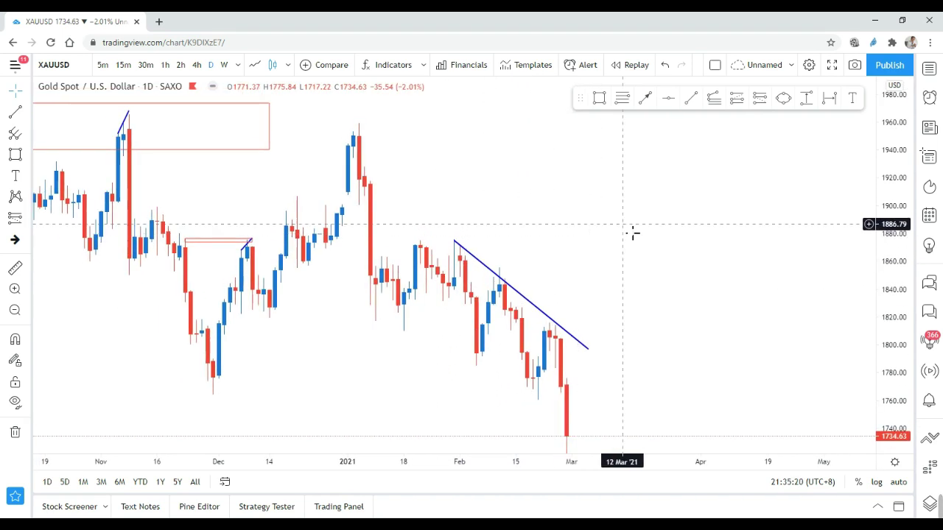
Delete the large red zone rectangle covering 7 Sep to 14 Dec '20
scroll(659, 270, "down", 2)
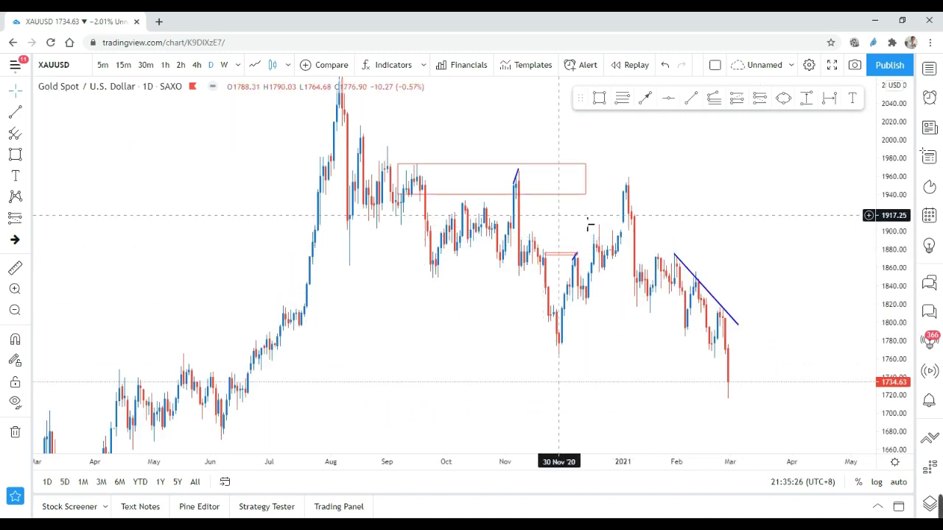
left_click(428, 166)
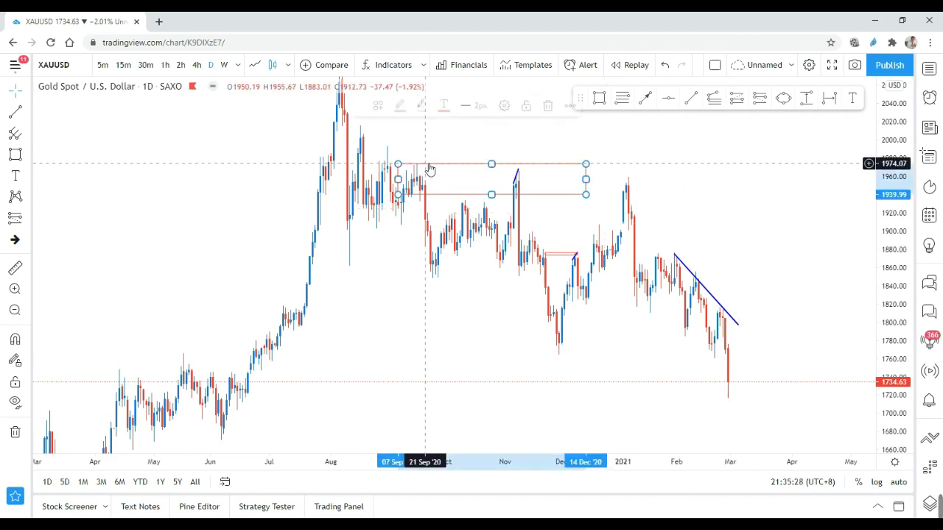
key("Delete")
Draw a falling trend line over the August–September '20 highs, from about 2016 in mid-August to about 1960 in late September
left_click_drag(462, 167, 600, 204)
scroll(514, 187, "up", 3)
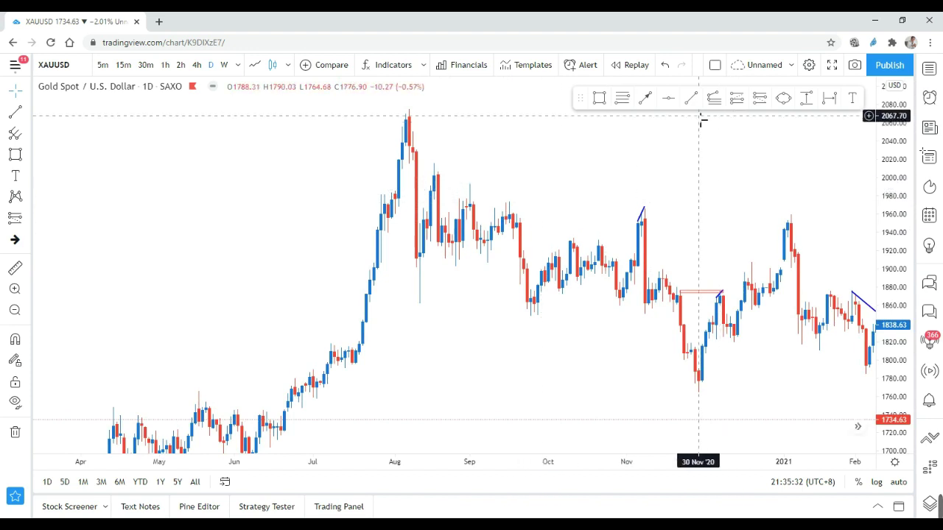
mouse_move(431, 163)
left_mouse_down()
mouse_move(538, 220)
mouse_move(530, 215)
left_mouse_up()
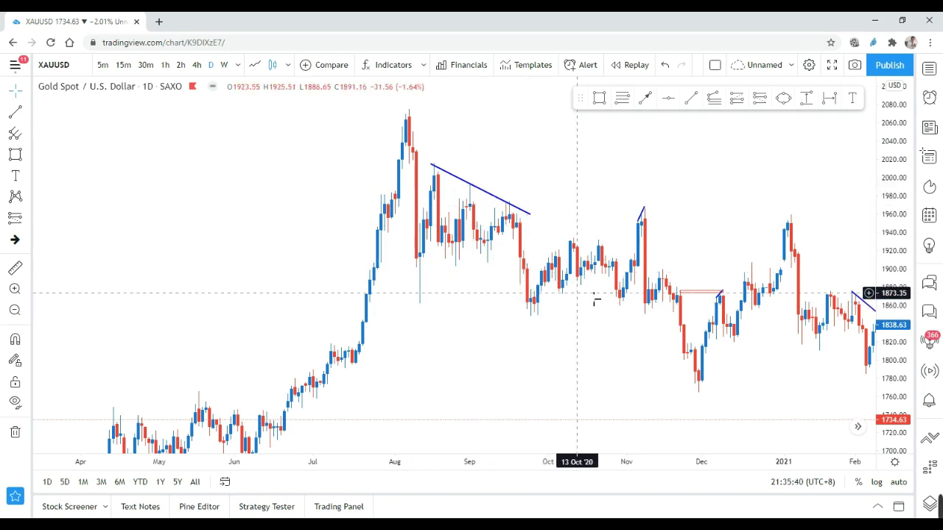
Delete the rising trend line drawn across the peaks of the rising zigzag pattern above the price
scroll(634, 256, "down", 2)
left_click_drag(705, 219, 577, 215)
left_click_drag(638, 194, 544, 386)
left_click_drag(604, 257, 611, 280)
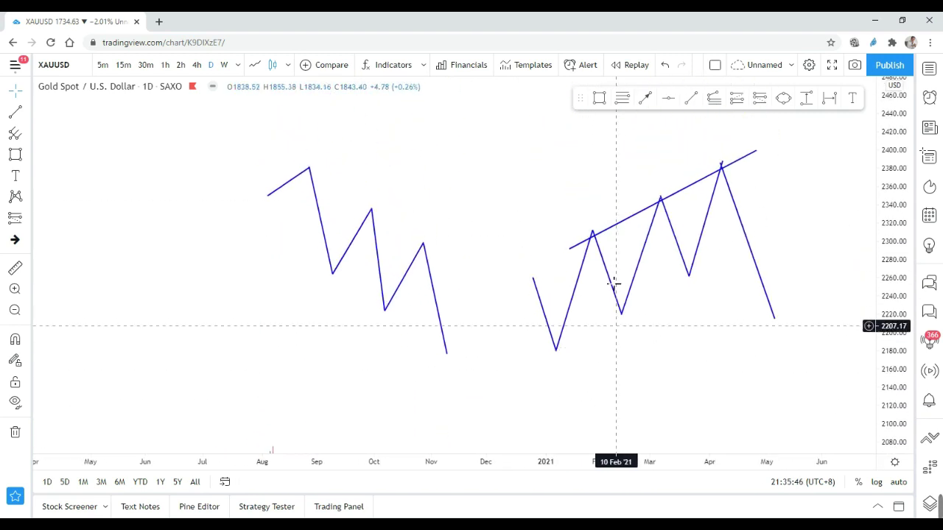
left_click(615, 231)
key("Delete")
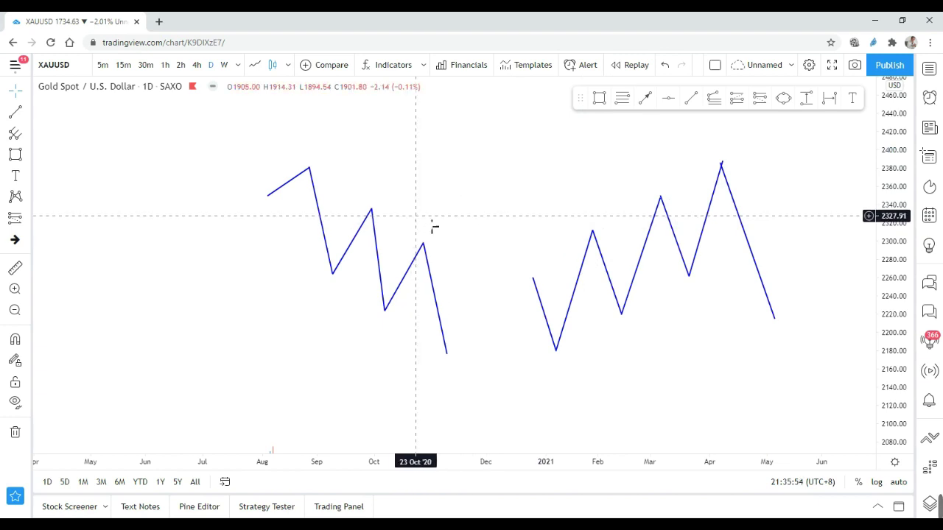
Delete the rising zigzag's final falling leg and extend the start of its first leg to about 2268 on 23 Dec '20
left_click(756, 256)
key("Delete")
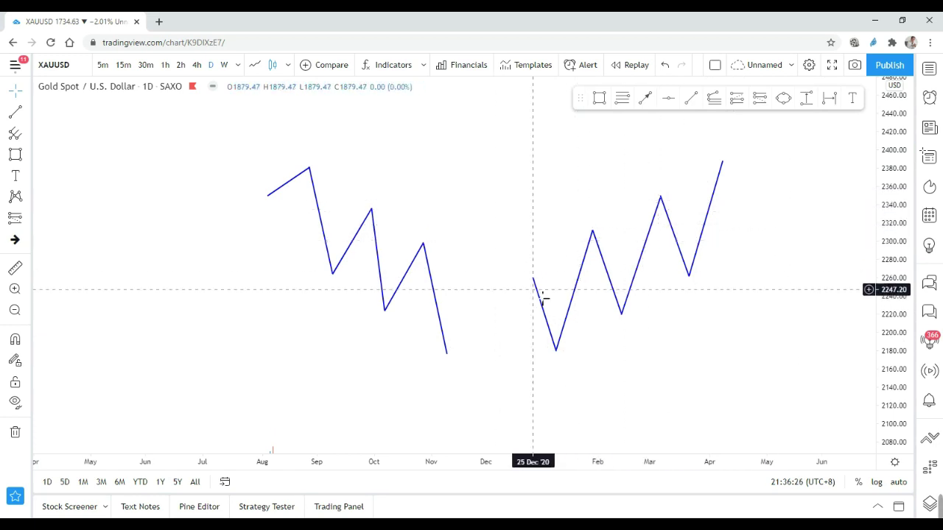
left_click_drag(533, 280, 528, 271)
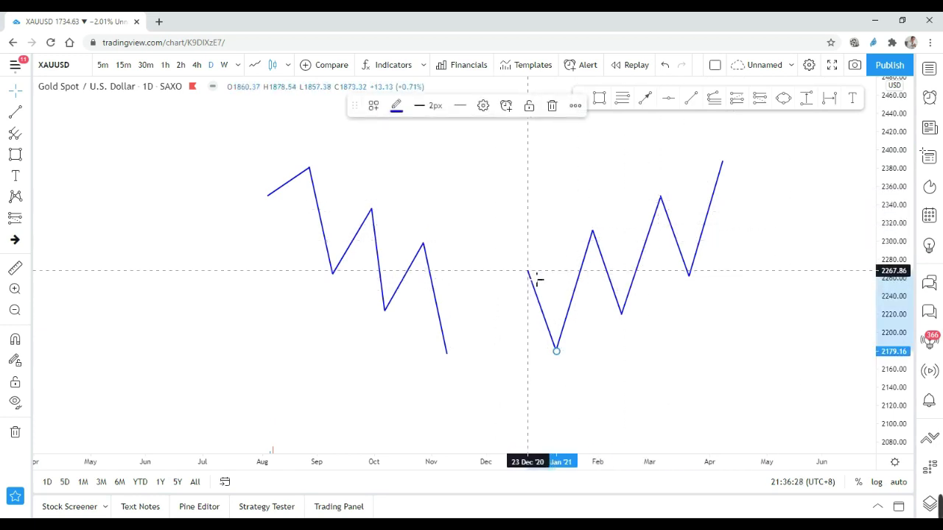
left_click(616, 354)
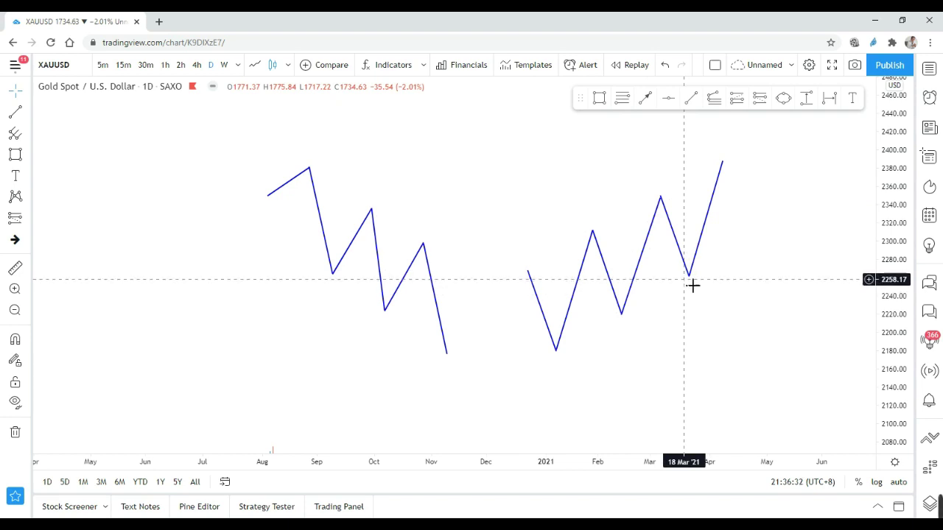
Review the Trend line masterclass outline in Paint, alternating with the two zigzag patterns on the TradingView chart
key("alt+Tab")
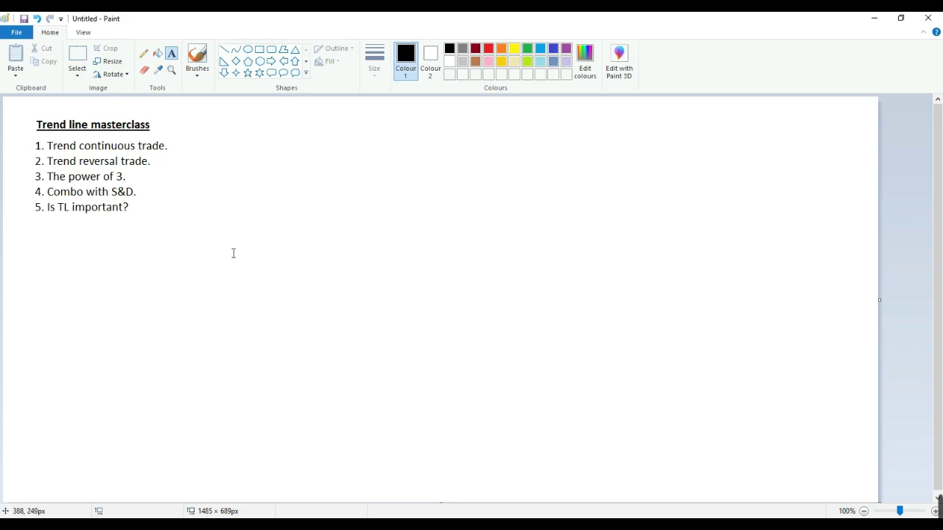
key("alt+Tab")
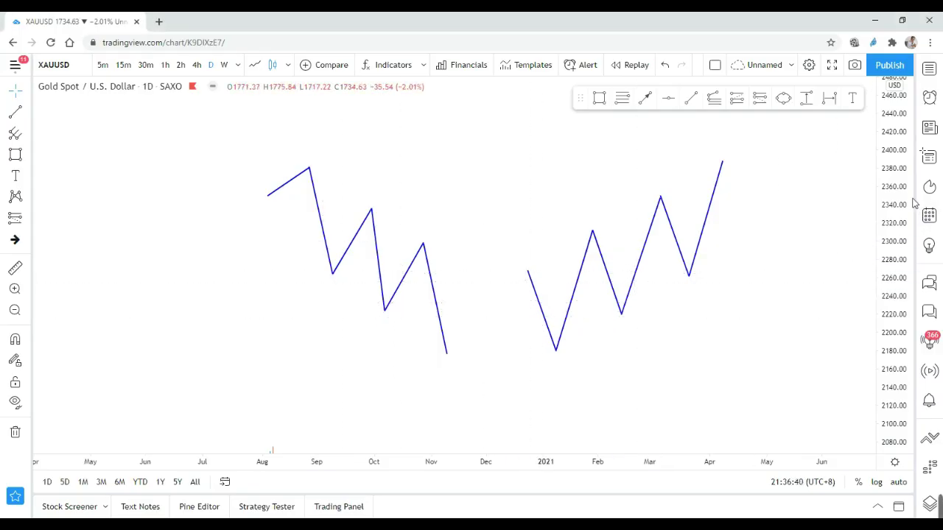
left_click_drag(906, 199, 907, 238)
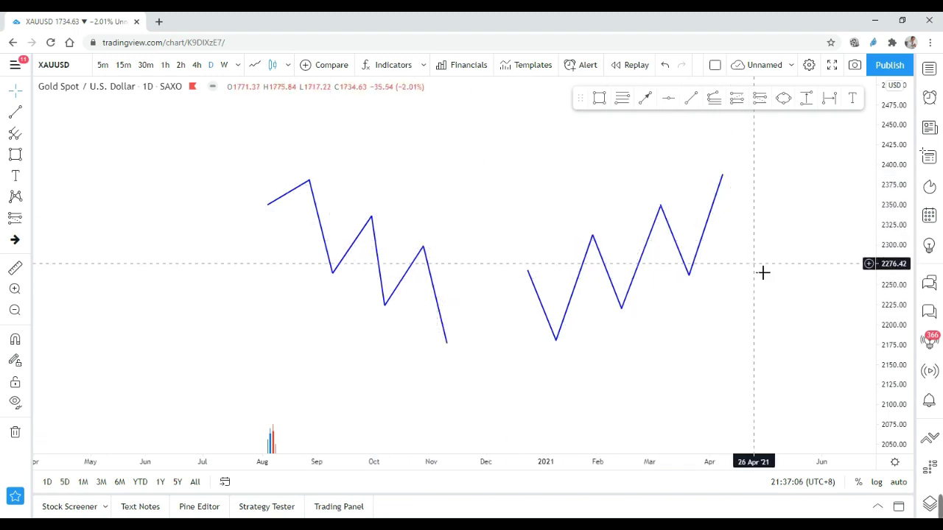
left_click_drag(755, 273, 745, 275)
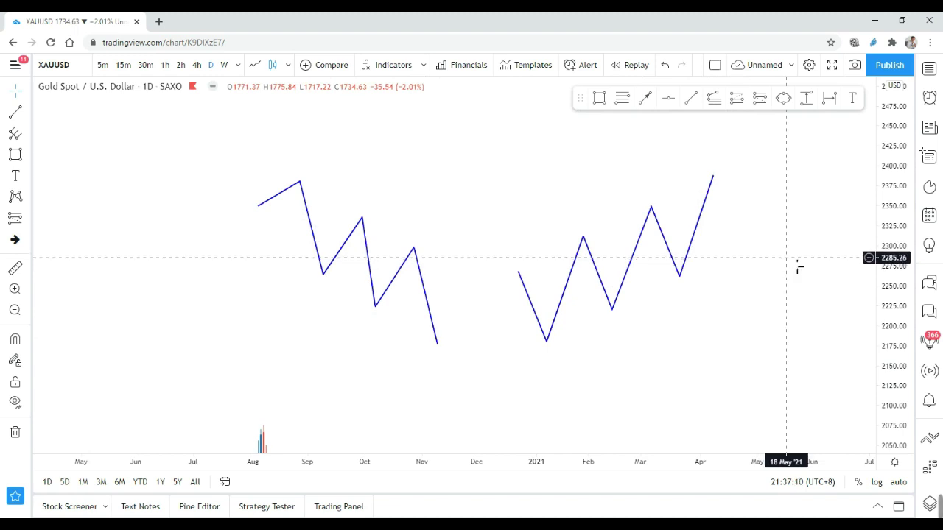
key("alt+Tab")
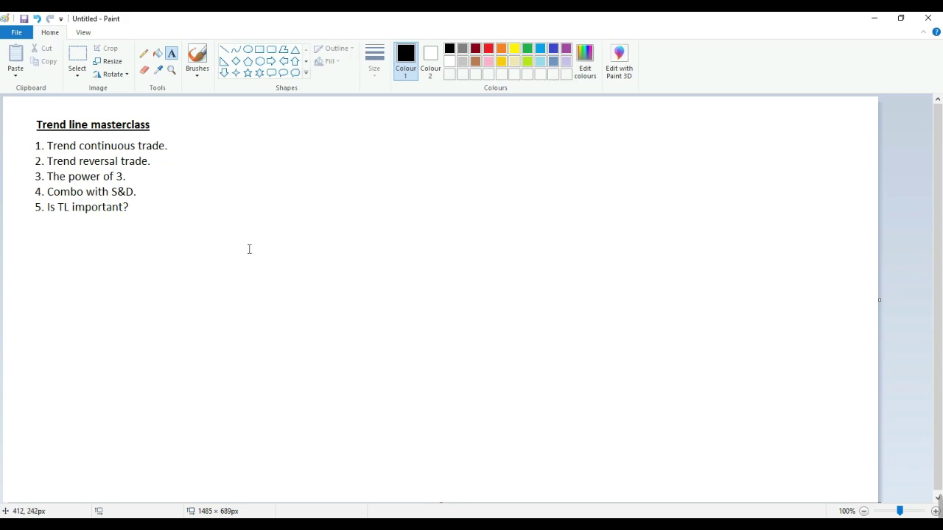
key("alt+Tab")
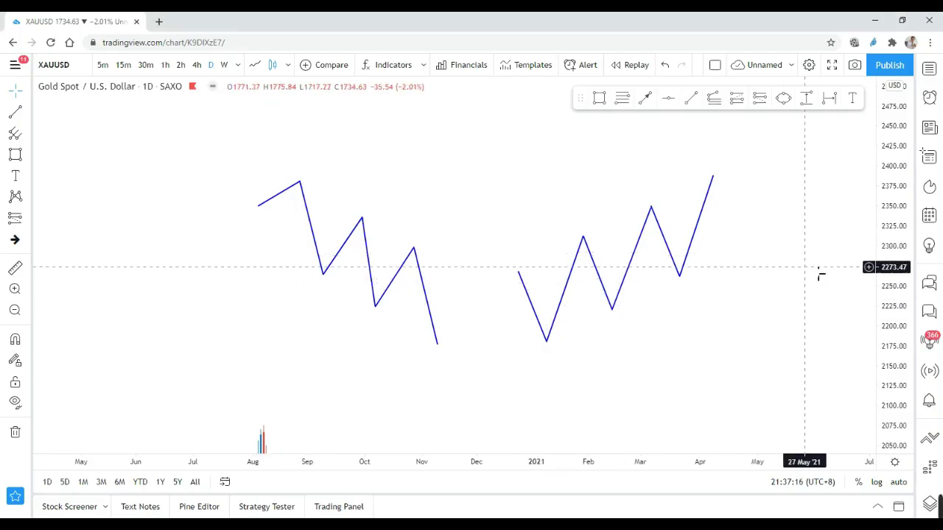
left_click_drag(799, 264, 676, 255)
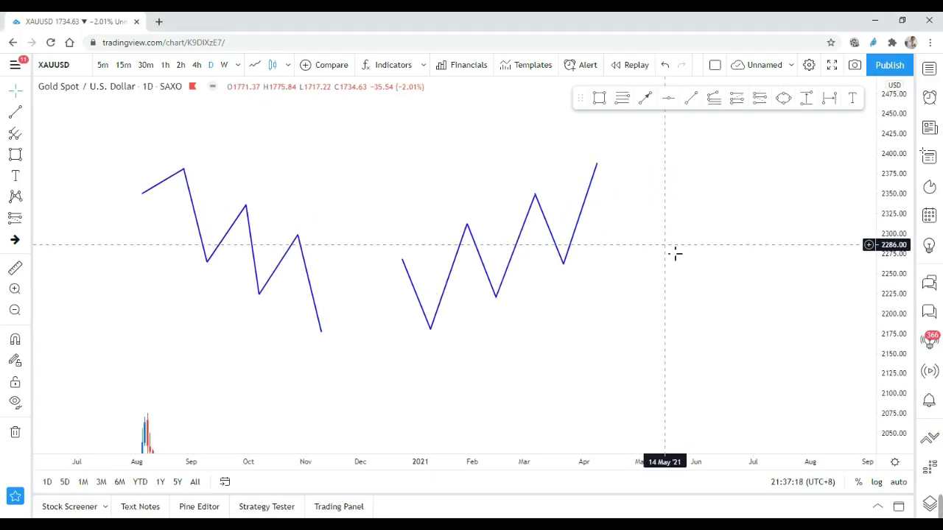
scroll(777, 278, "down", 3)
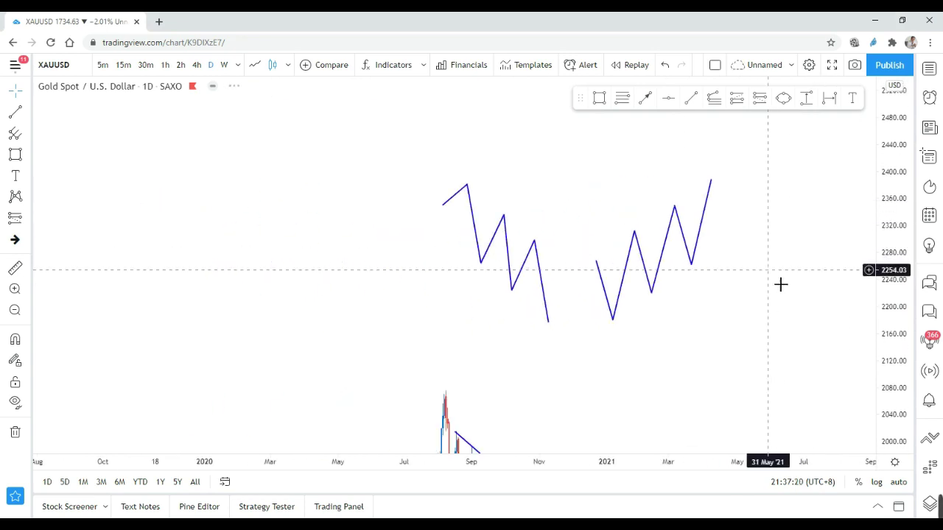
left_click_drag(781, 283, 568, 292)
scroll(571, 298, "up", 2)
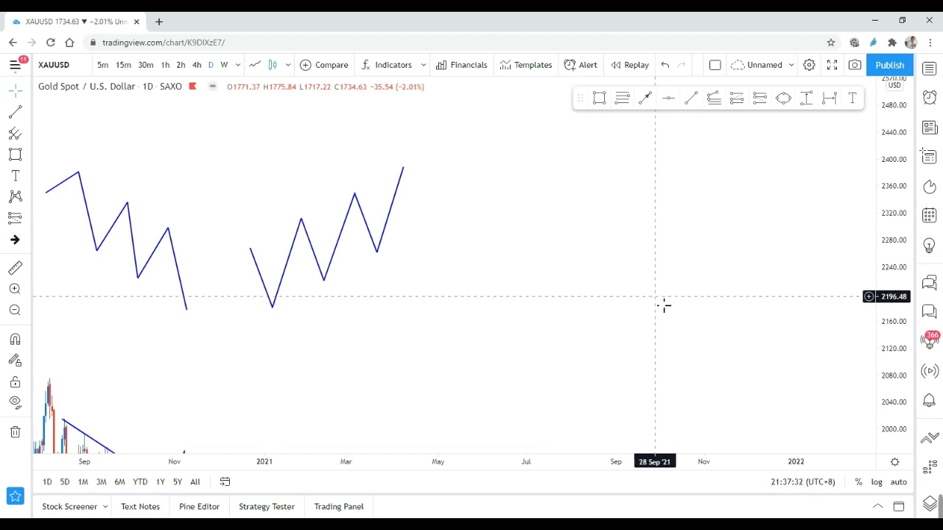
Draw a red zone rectangle over the early-September '20 high, from about 1968 to 1993, spanning 26 Aug to 9 Oct '20
scroll(665, 308, "down", 3)
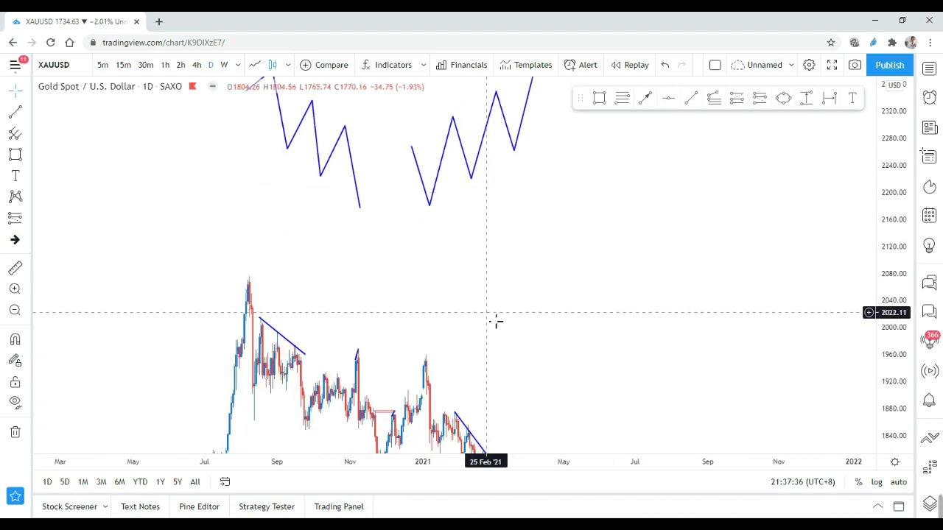
scroll(495, 321, "up", 1)
left_click_drag(532, 318, 647, 236)
left_click_drag(901, 389, 912, 232)
scroll(664, 293, "up", 3)
left_click_drag(578, 309, 838, 253)
left_click_drag(339, 244, 460, 262)
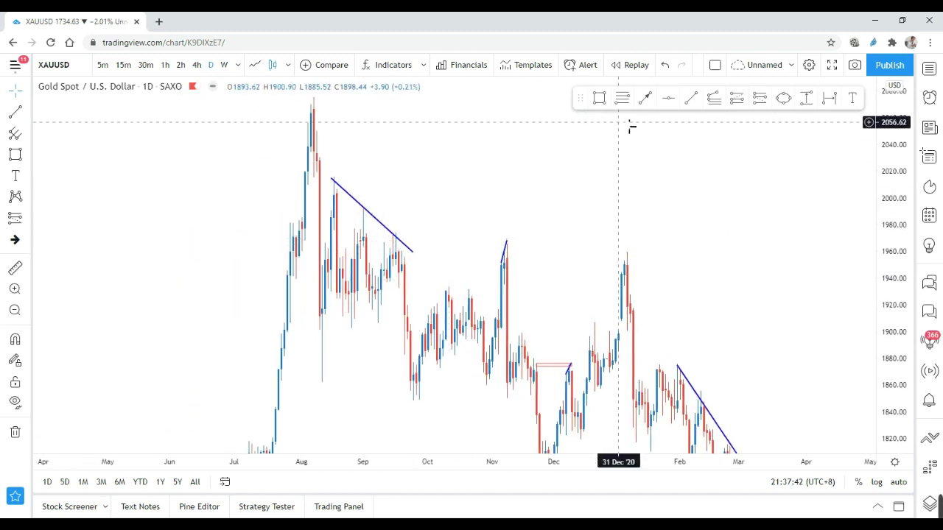
left_click(599, 98)
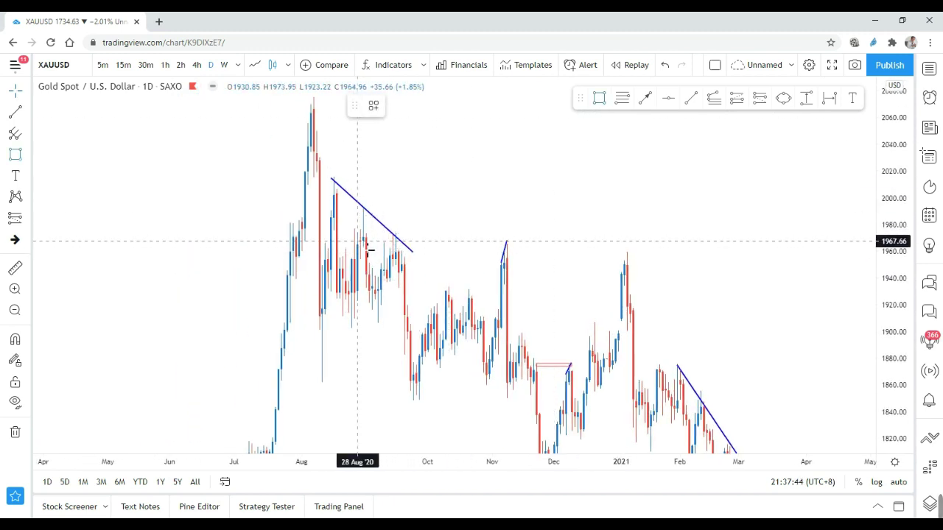
left_click_drag(358, 241, 446, 207)
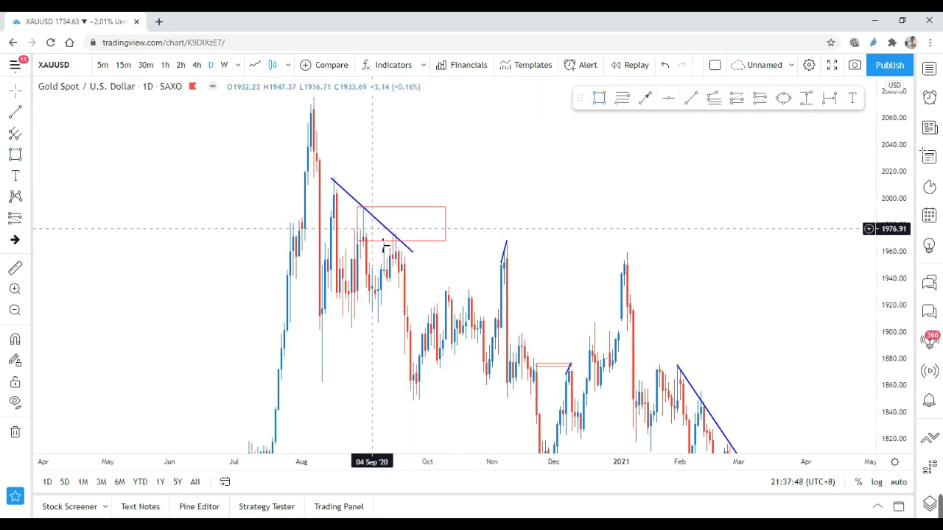
left_click(364, 226)
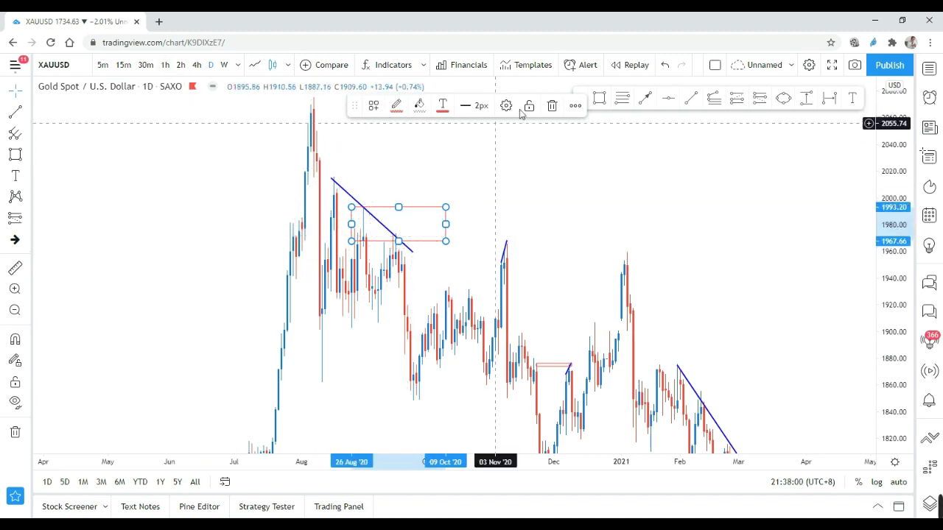
Start a bar replay from late September '20 and examine the 1h price touches of the falling trend line inside the red zone
left_click(626, 66)
left_click(422, 244)
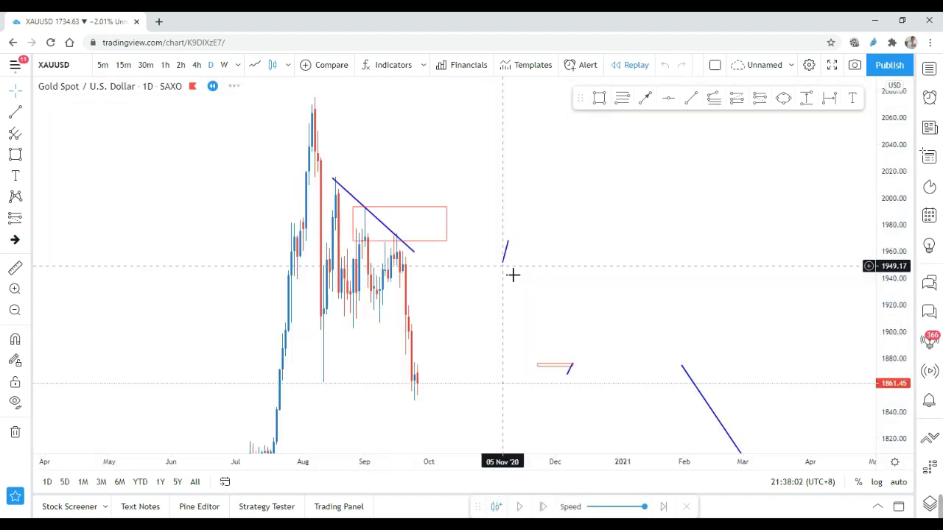
left_click_drag(301, 290, 492, 290)
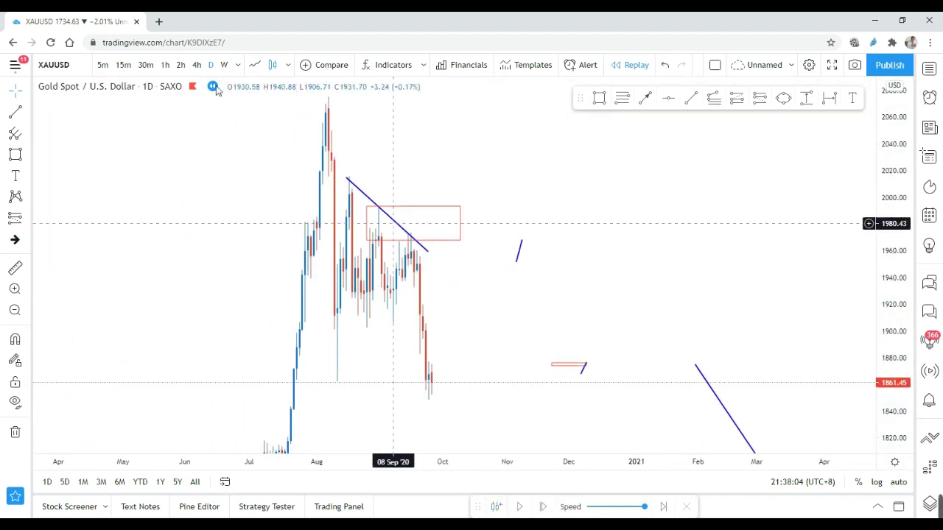
left_click(167, 66)
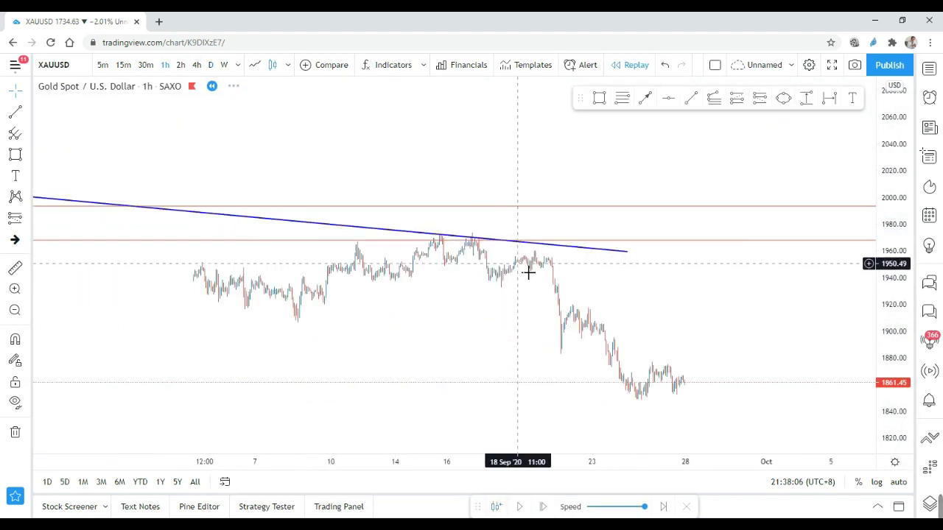
scroll(529, 272, "down", 7)
left_click_drag(891, 379, 884, 247)
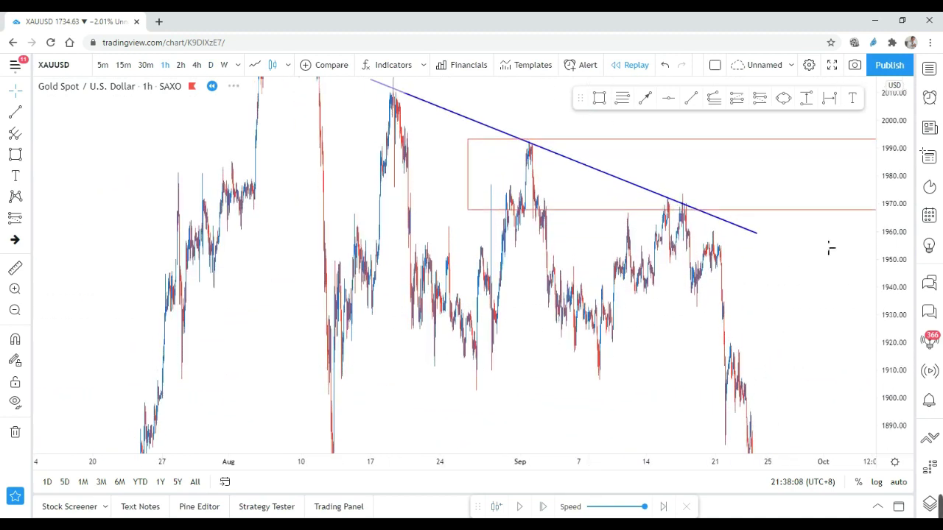
scroll(659, 247, "up", 3)
left_click_drag(492, 242, 532, 291)
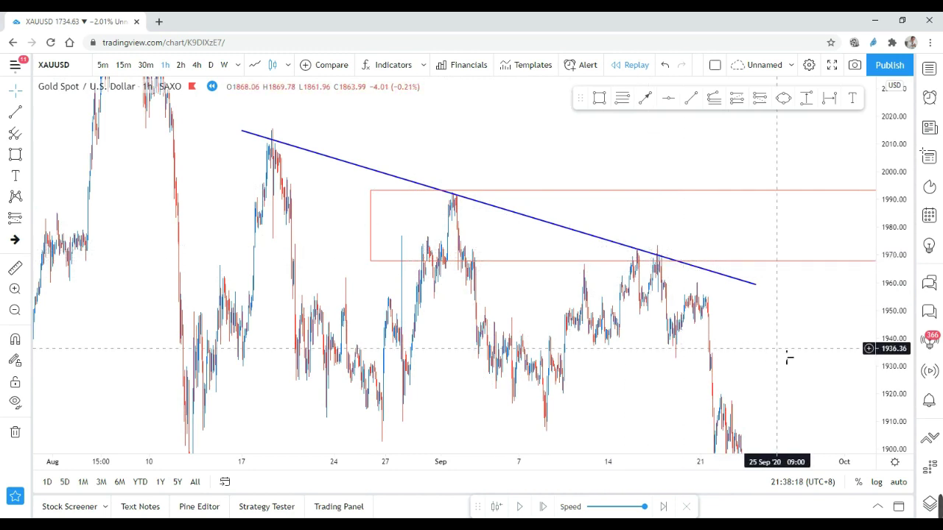
left_click_drag(785, 358, 748, 347)
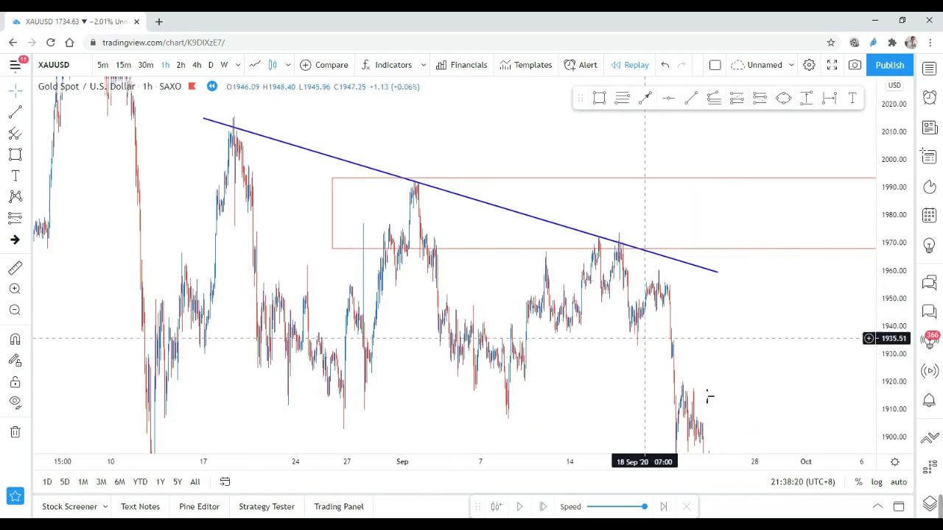
Exit the bar replay and return the gold chart to the daily timeframe
left_click(687, 507)
left_click(568, 320)
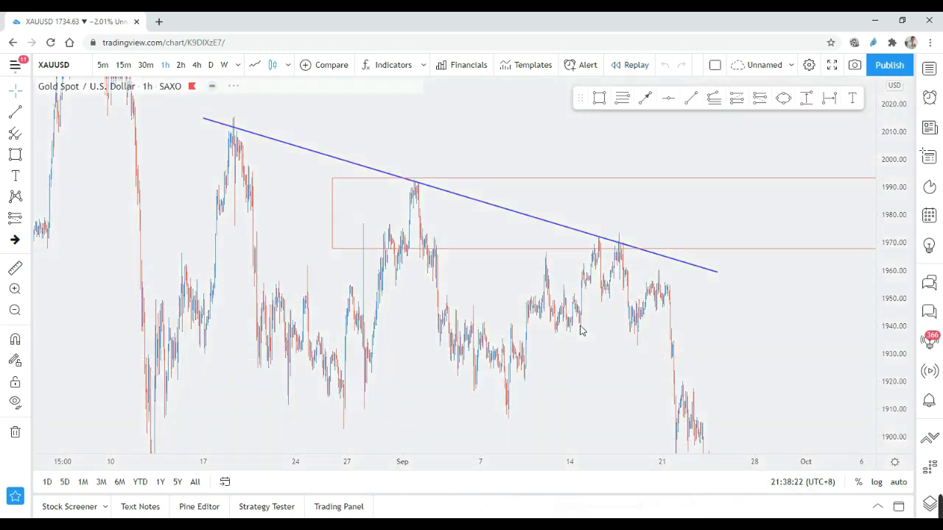
left_click_drag(885, 152, 904, 380)
scroll(693, 325, "down", 9)
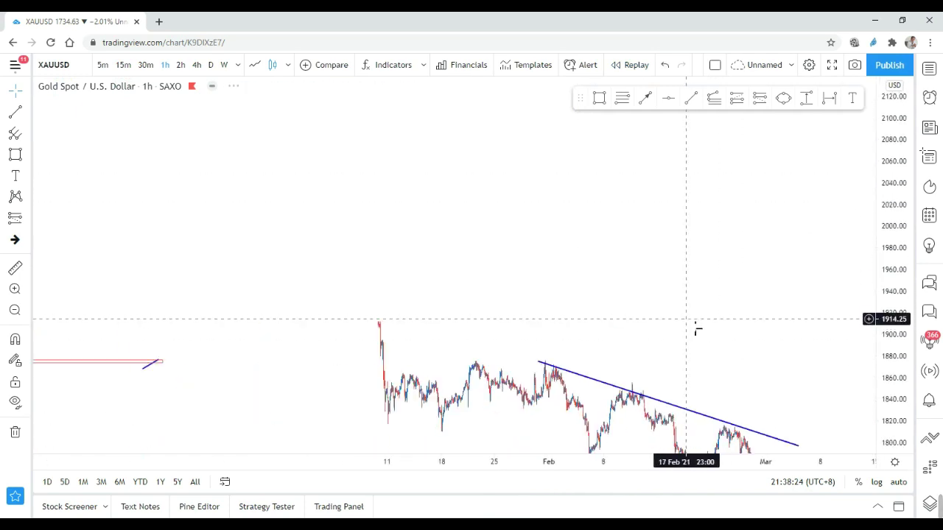
left_click_drag(739, 304, 683, 285)
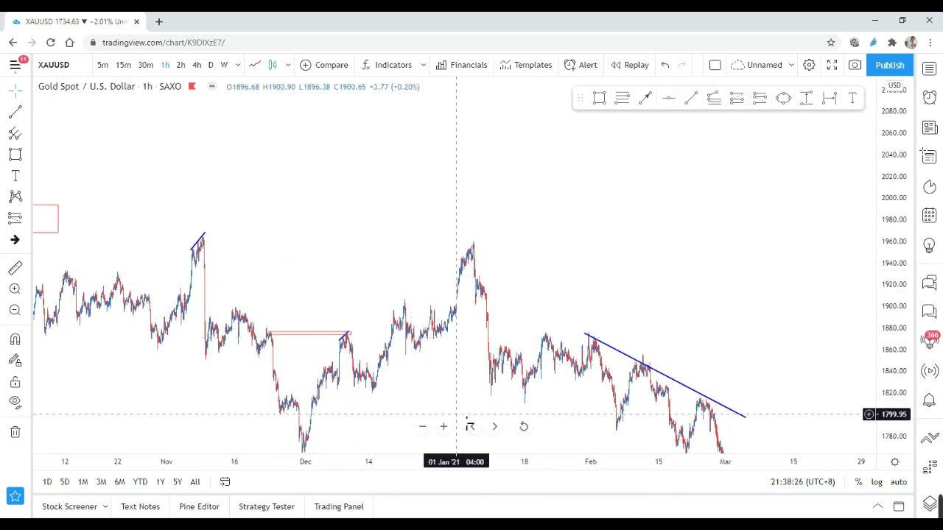
left_click_drag(459, 427, 573, 354)
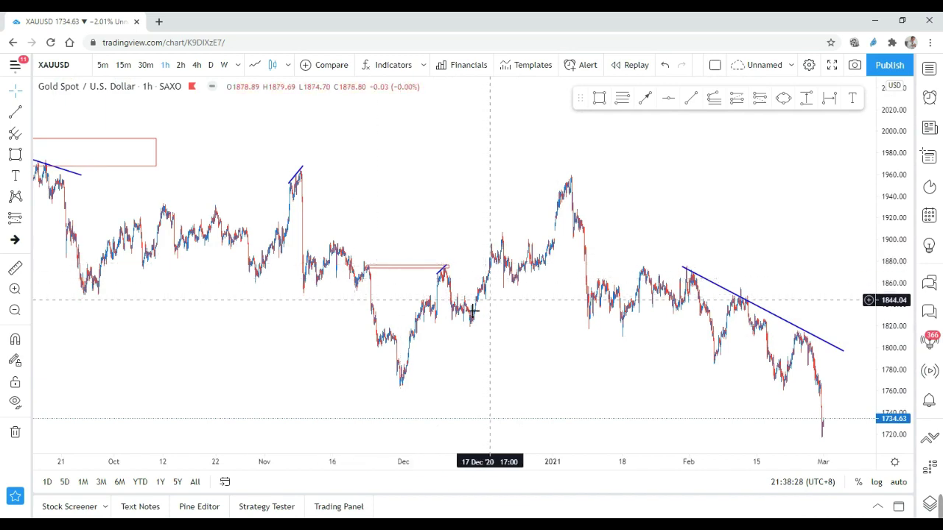
left_click(209, 65)
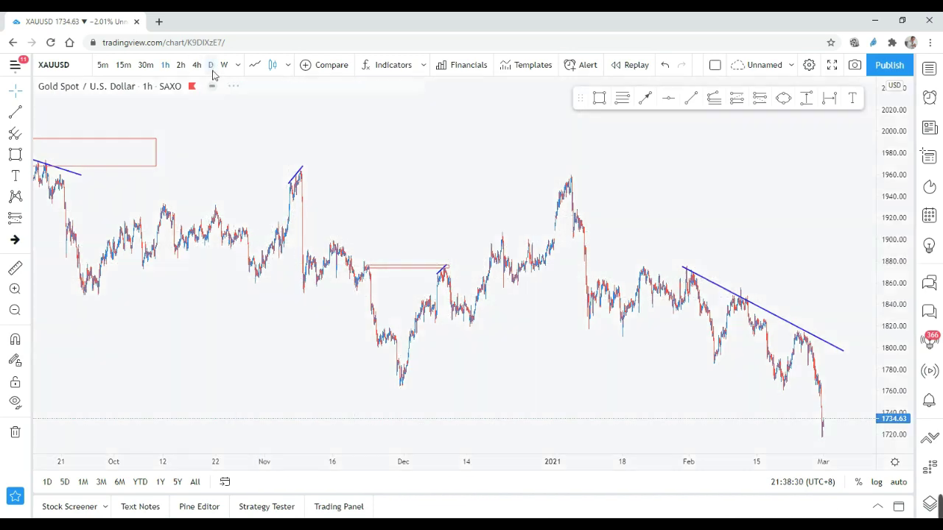
Enlarge the small November–December '20 red zone to span about 1863 to 1880, from 19 Nov to 11 Dec '20
scroll(735, 268, "up", 10)
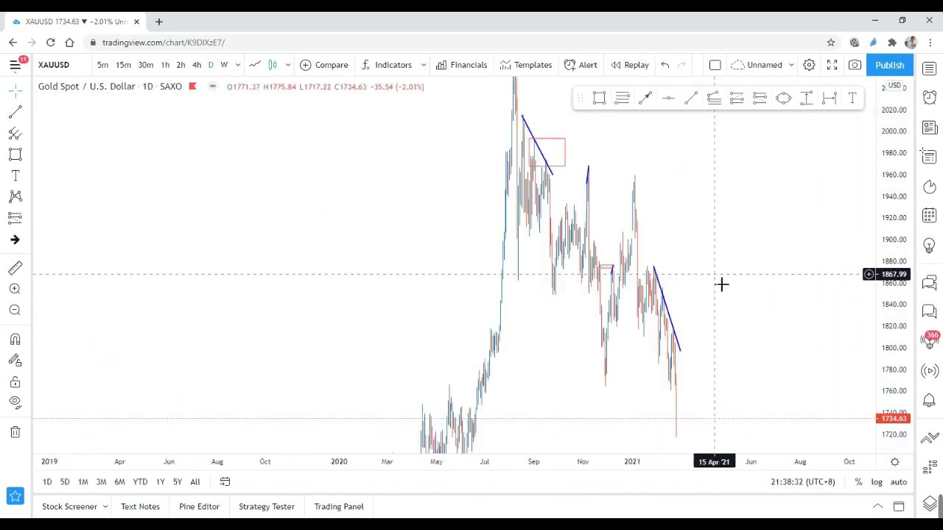
left_click_drag(198, 347, 365, 348)
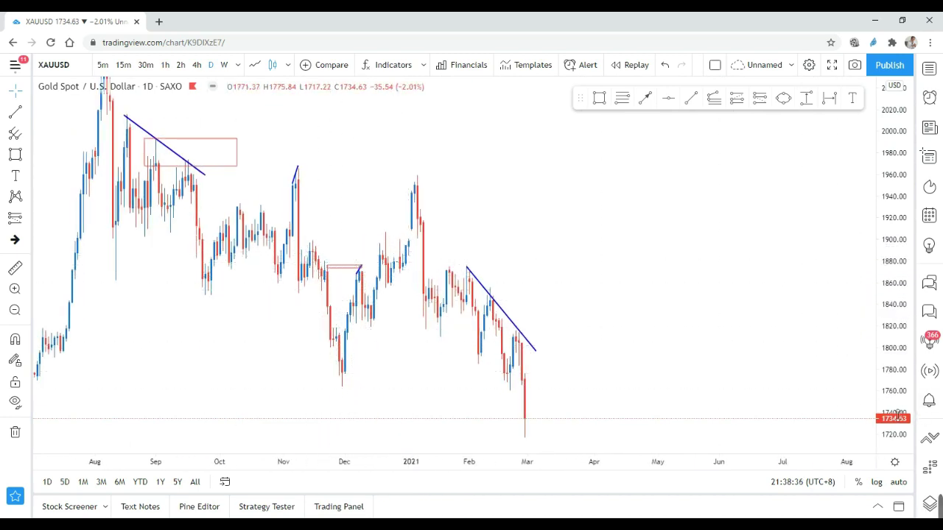
left_click_drag(899, 383, 897, 291)
scroll(590, 324, "up", 5)
left_click_drag(482, 322, 792, 282)
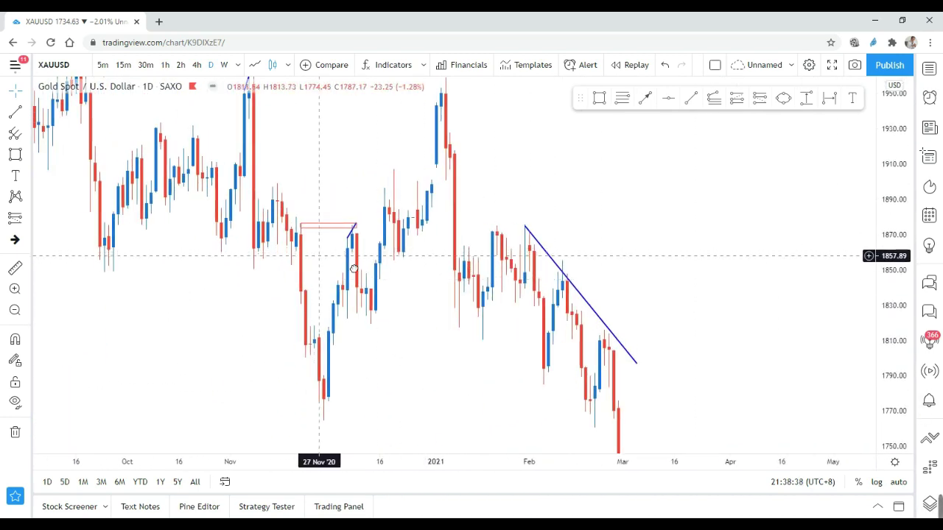
left_click_drag(354, 269, 403, 246)
left_click(396, 244)
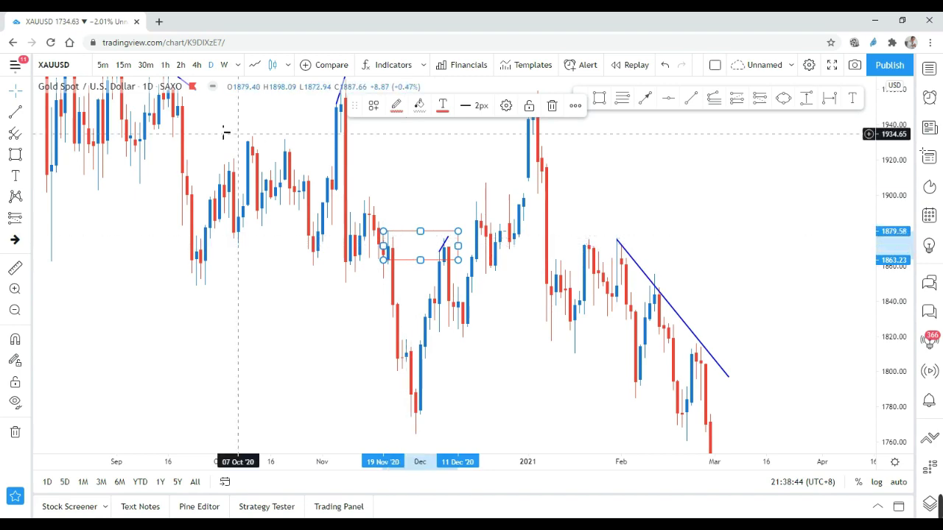
Switch the gold chart to 1h and examine the November–December '20 red zone with its short rising trend line
left_click(165, 64)
scroll(508, 284, "down", 10)
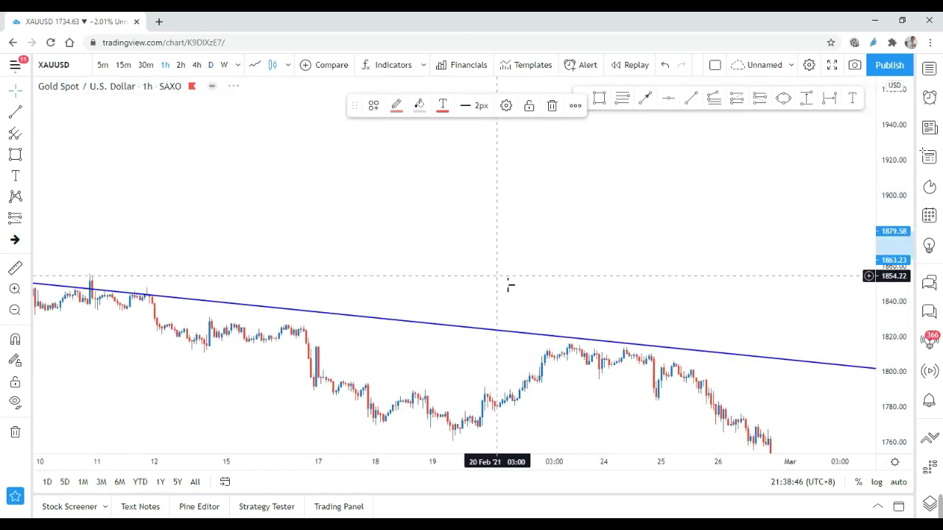
left_click_drag(366, 365, 423, 365)
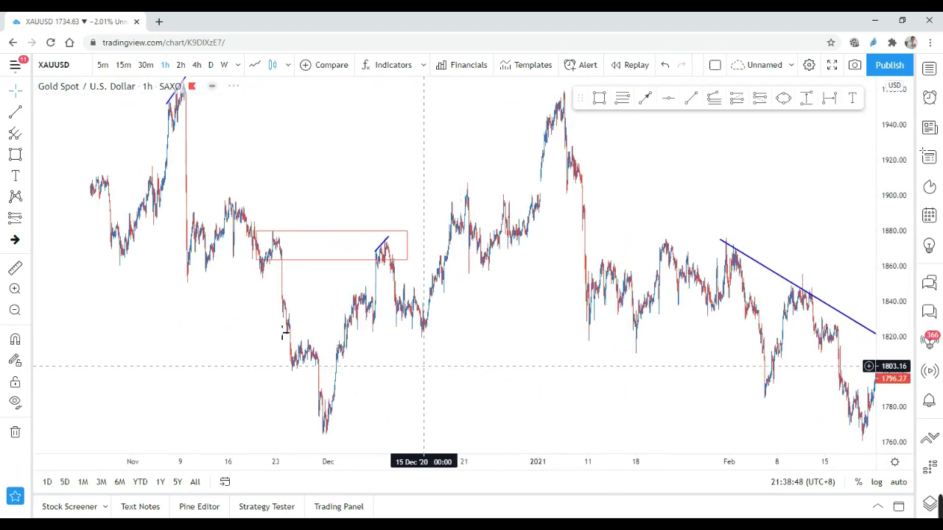
left_click(15, 288)
left_click_drag(182, 192, 484, 313)
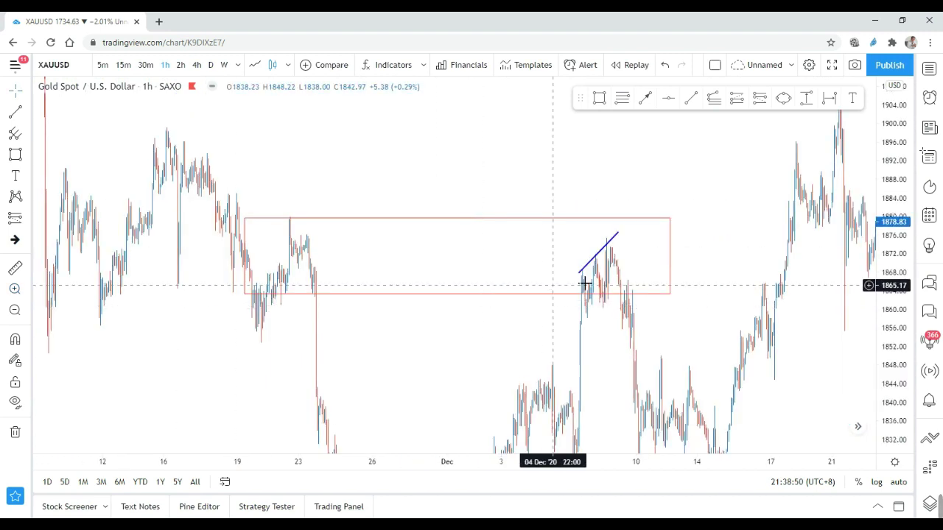
left_click_drag(899, 375, 899, 243)
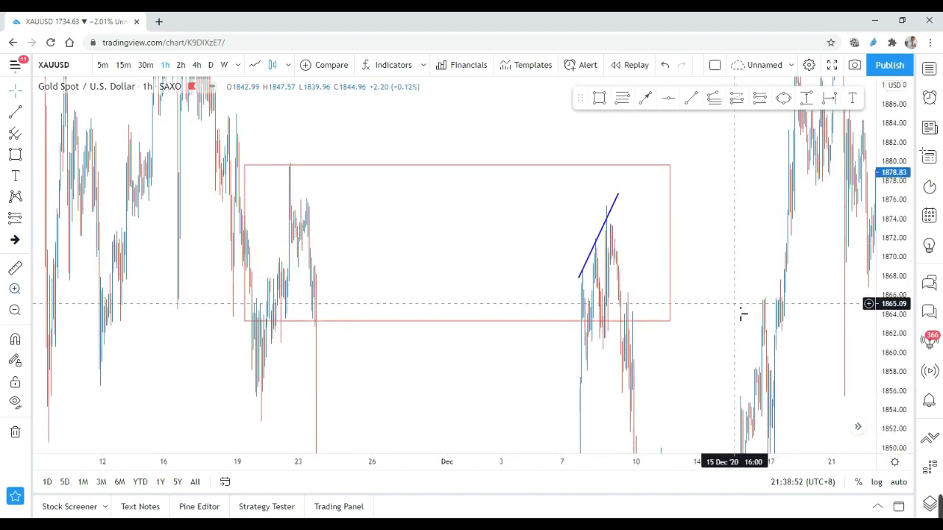
scroll(718, 310, "up", 5)
left_click_drag(593, 267, 805, 296)
left_click_drag(313, 280, 425, 280)
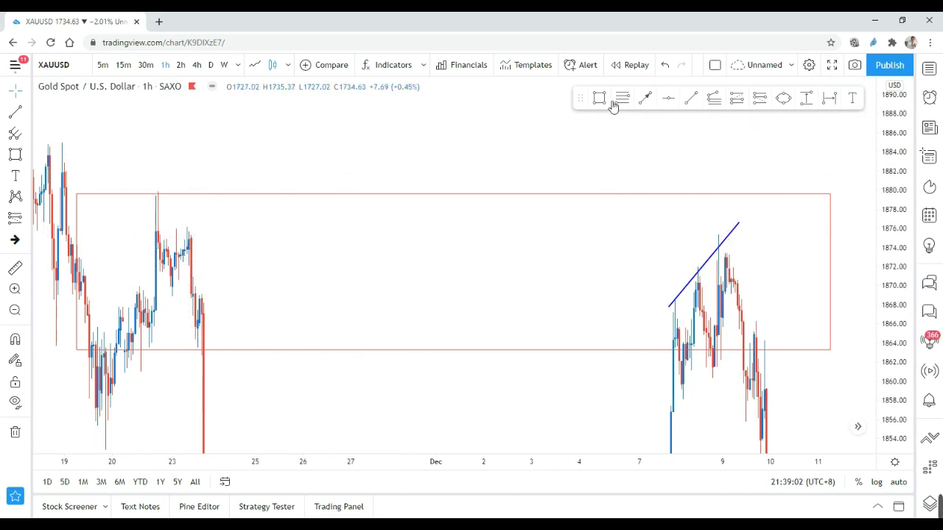
Draw a narrower red zone rectangle inside the larger one, from about 1873.7 to 1876, spanning 23 Nov to 9 Dec '20
left_click_drag(181, 250, 230, 237)
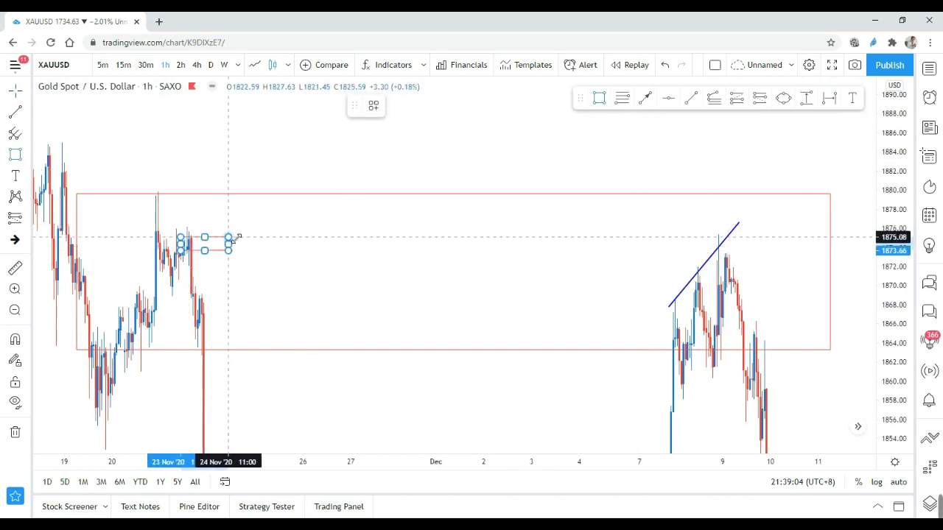
left_click(256, 247)
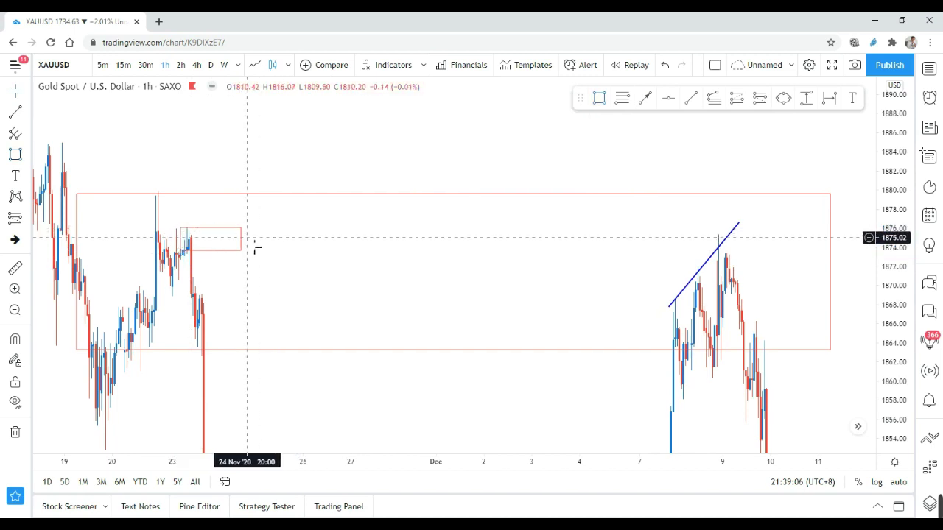
left_click_drag(241, 240, 739, 239)
left_click(665, 260)
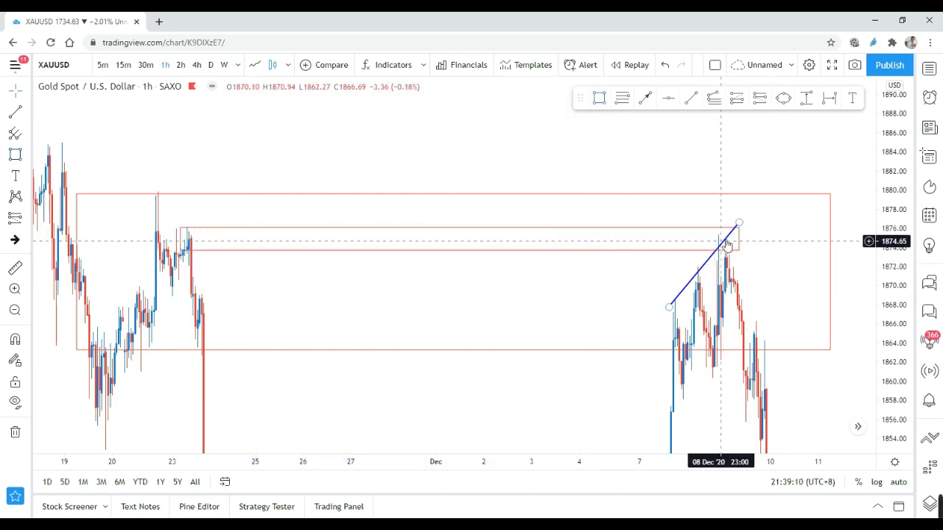
Examine the 1h price approach and drop around the nested red zones and rising trend line in December '20
left_click_drag(785, 284, 699, 261)
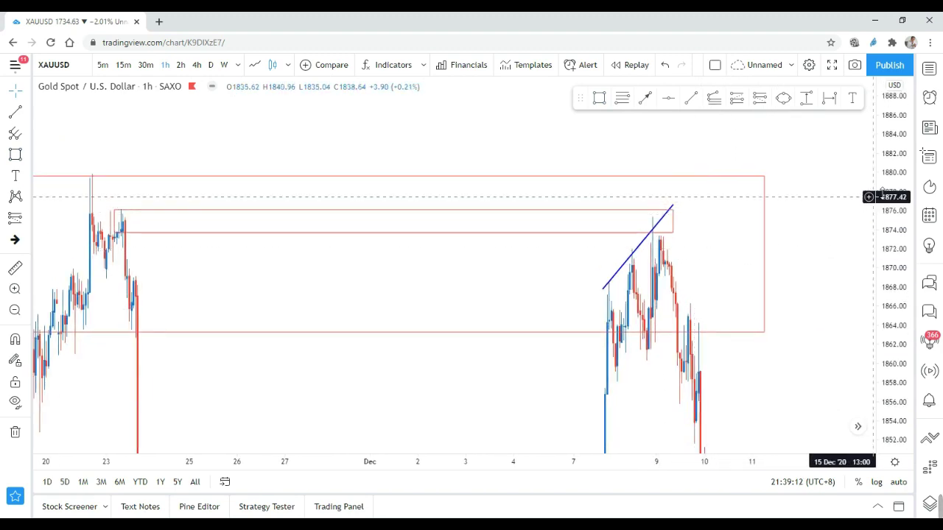
left_click_drag(884, 196, 884, 305)
scroll(823, 295, "down", 3)
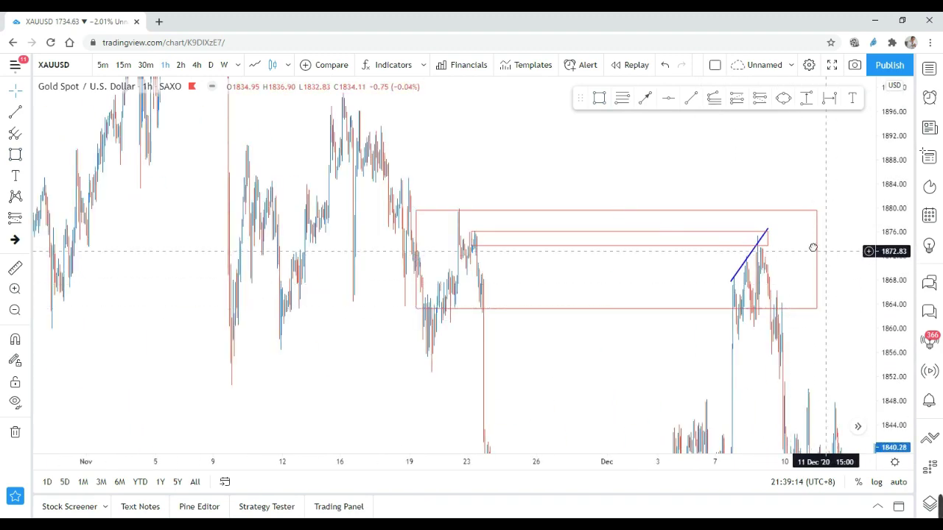
left_click_drag(813, 246, 694, 146)
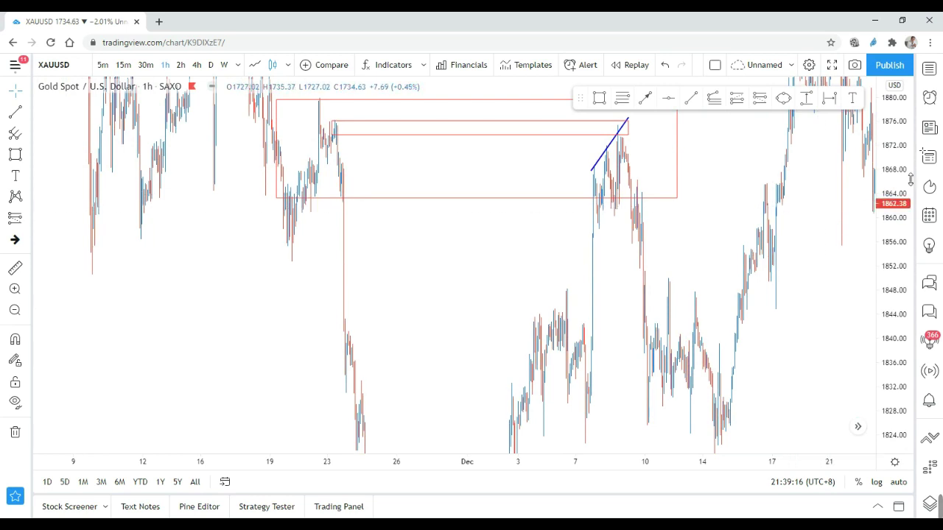
left_click_drag(905, 159, 899, 333)
scroll(697, 337, "up", 3)
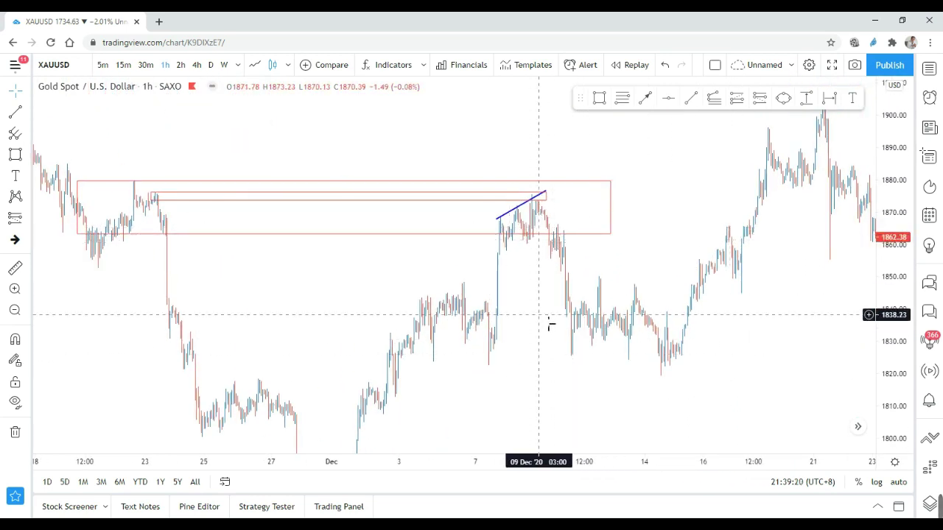
left_click_drag(547, 321, 553, 298)
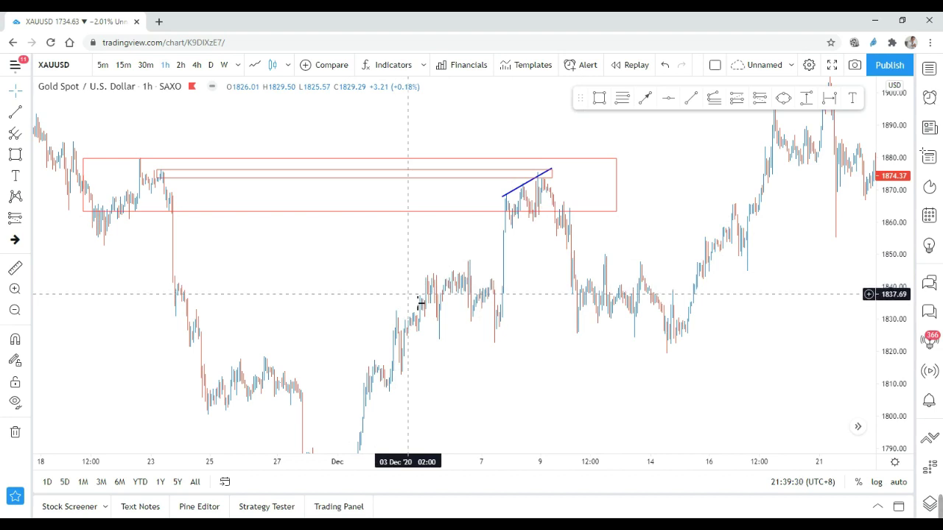
scroll(420, 304, "down", 1)
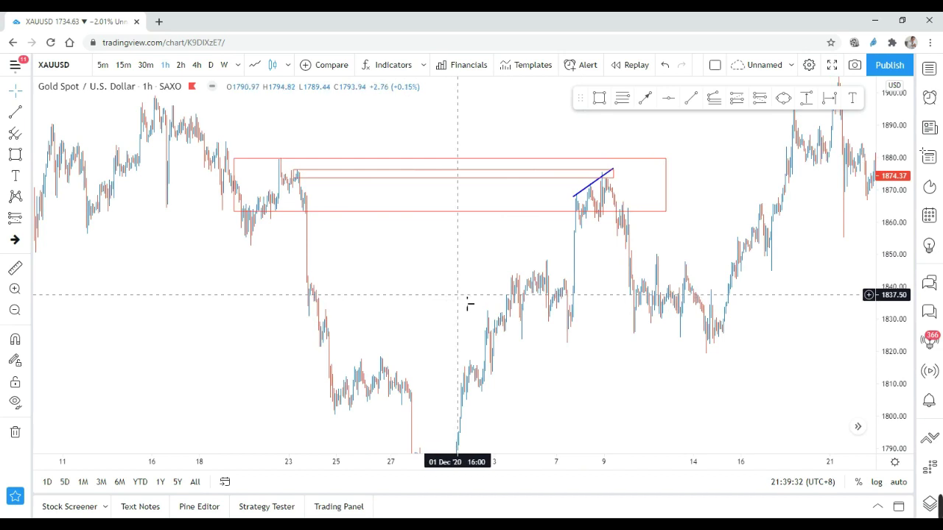
left_click_drag(482, 293, 380, 348)
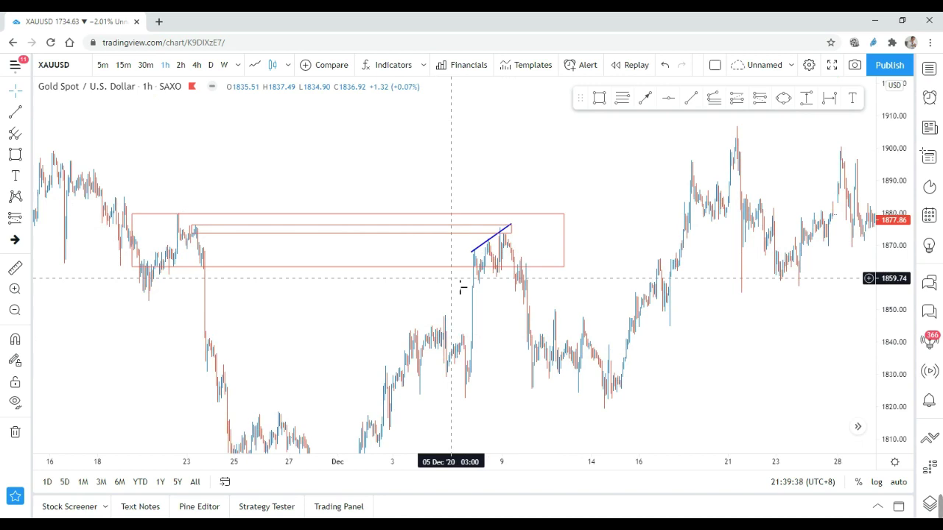
Check the Trend line masterclass topic list in Paint, and return to the TradingView gold chart to review the nested zones
key("alt+Tab")
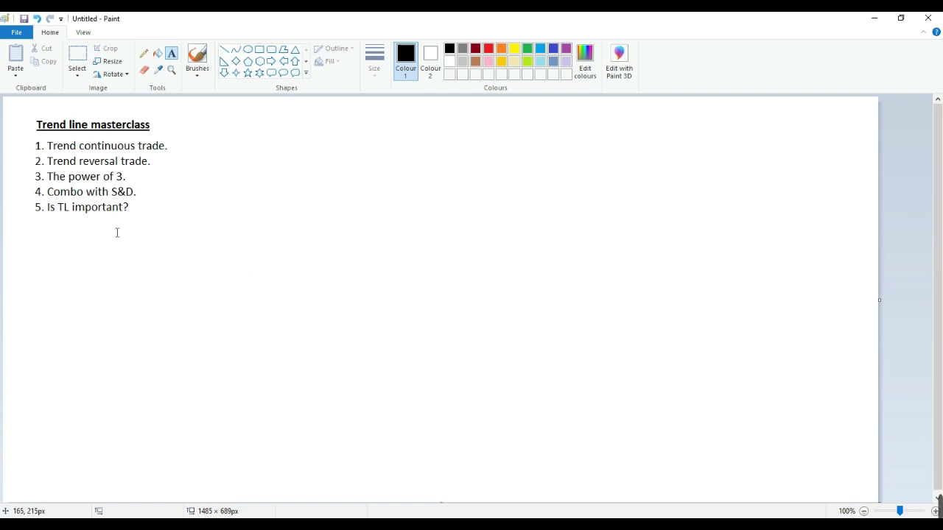
key("alt+Tab")
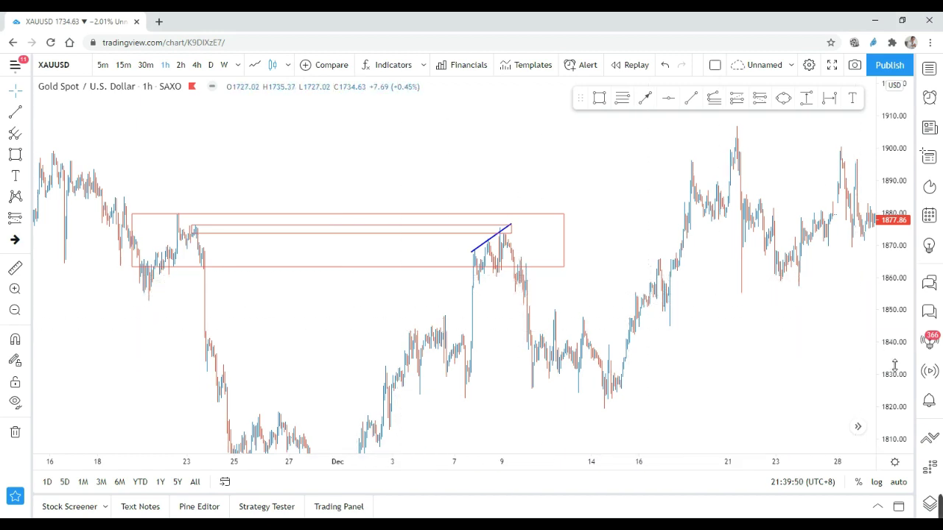
left_click_drag(895, 366, 832, 318)
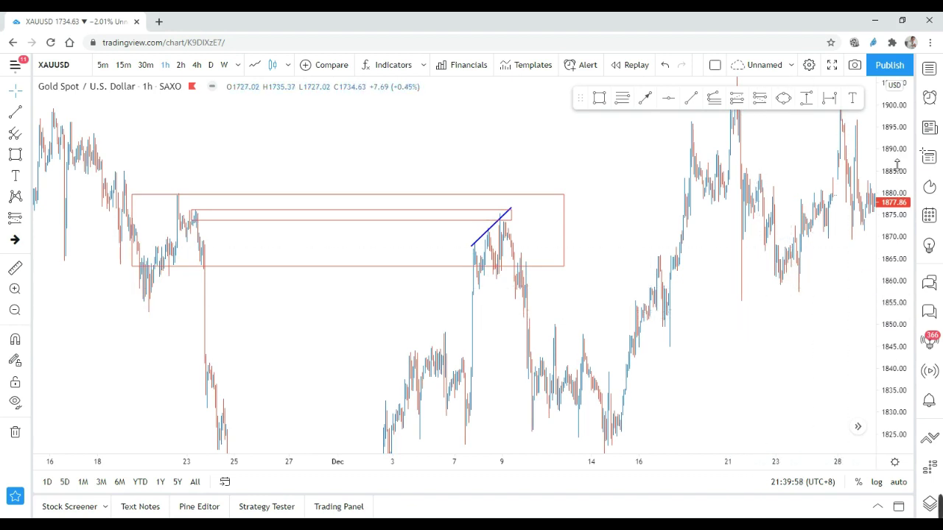
scroll(791, 324, "down", 3)
left_click_drag(815, 326, 667, 307)
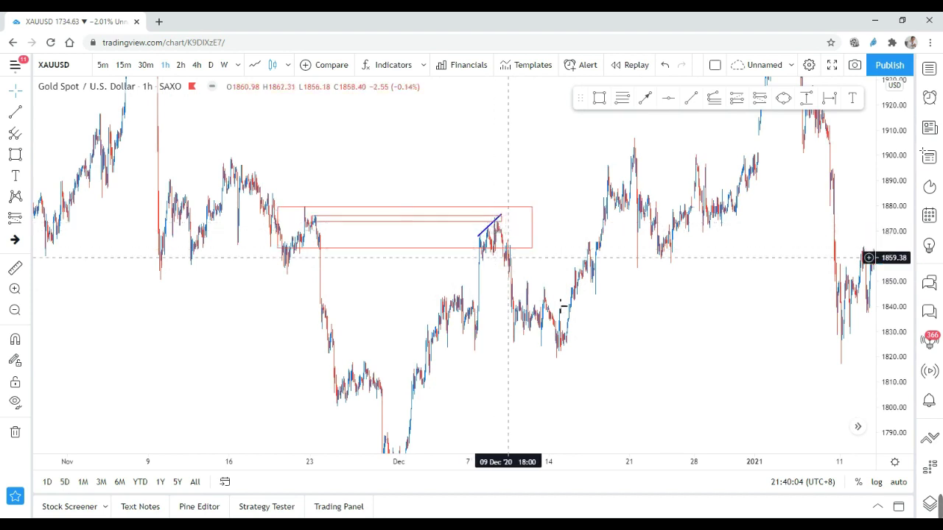
scroll(554, 317, "up", 3)
left_click_drag(547, 329, 663, 341)
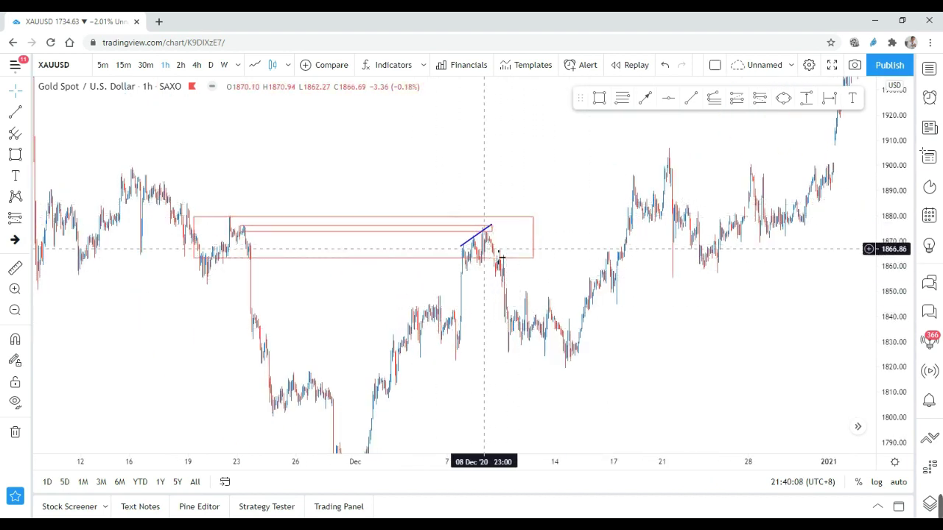
Switch the gold chart to 4h and bring the falling and rising zigzag patterns drawn above the price into view
left_click_drag(699, 303, 717, 449)
left_click_drag(652, 183, 634, 342)
scroll(648, 300, "down", 3)
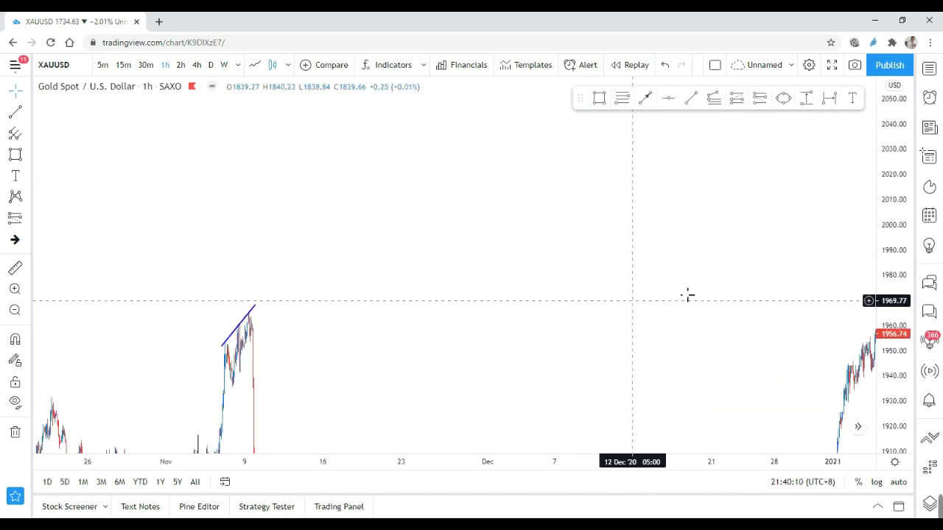
scroll(687, 296, "down", 5)
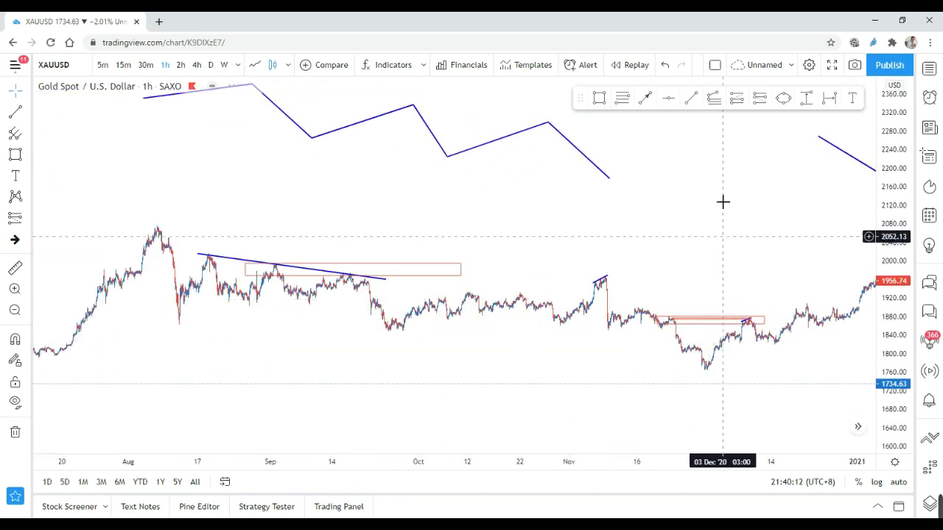
left_click_drag(636, 219, 535, 258)
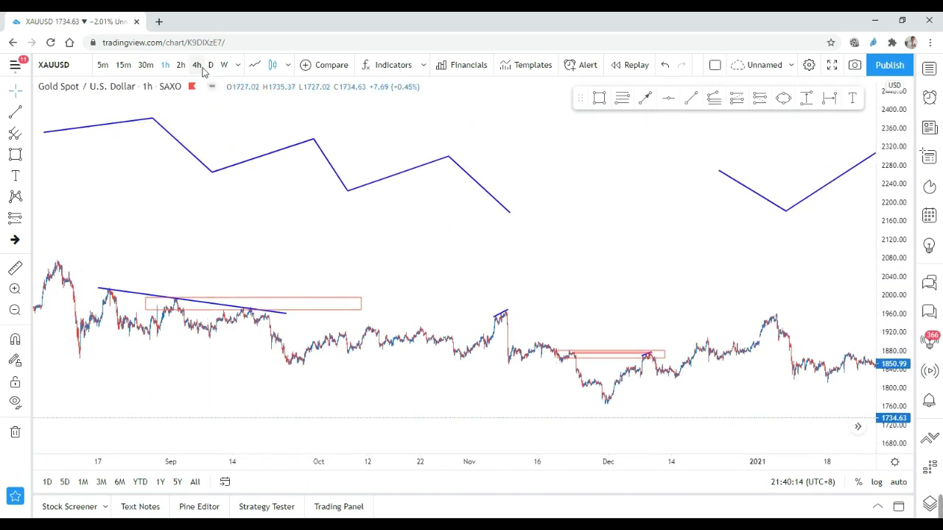
left_click(199, 67)
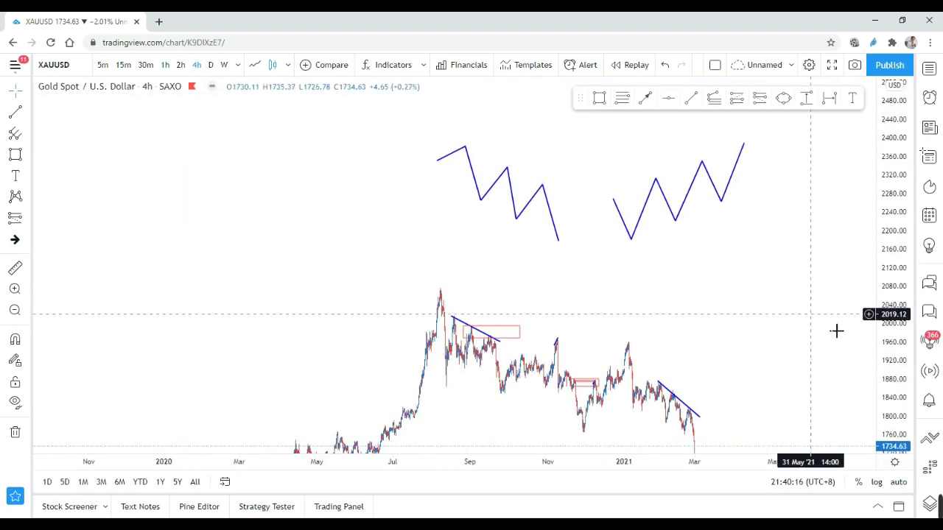
left_click_drag(889, 390, 859, 193)
scroll(550, 275, "up", 5)
left_click_drag(550, 276, 756, 399)
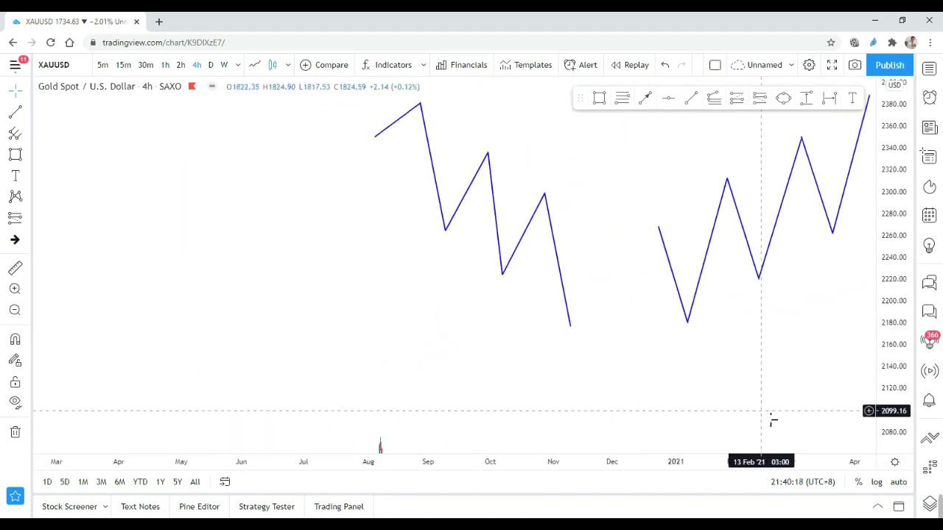
scroll(771, 303, "up", 2)
left_click_drag(771, 302, 623, 314)
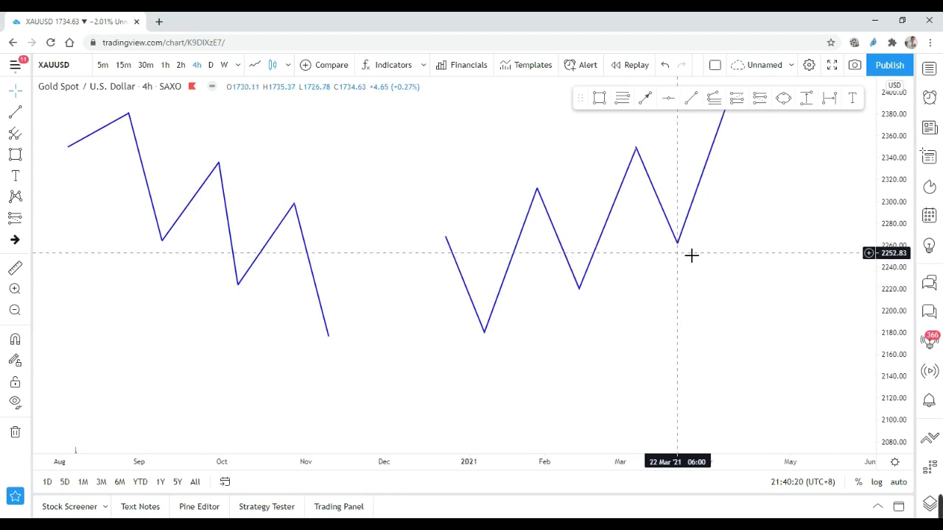
Draw a red trend line under the rising zigzag's lows, from about 2166 on 24 Dec '20 to 2295 on 19 Apr '21
left_click(691, 98)
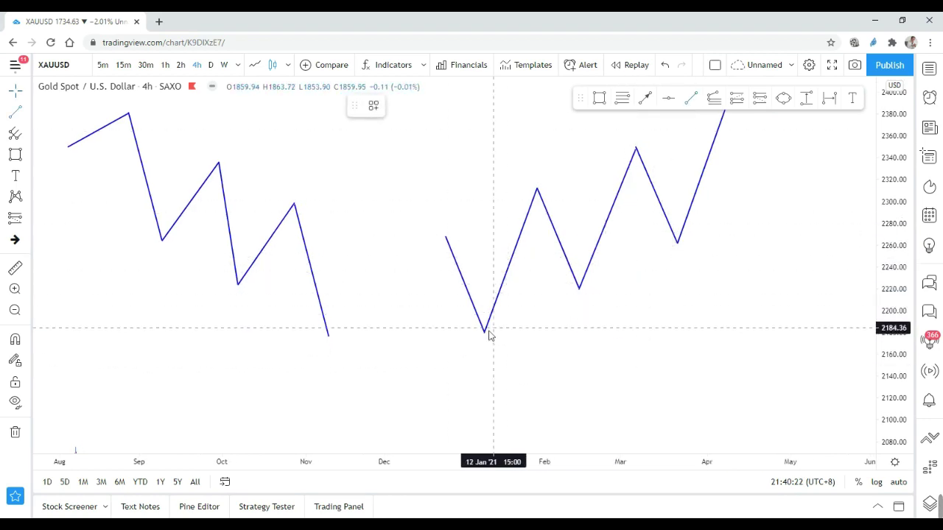
left_click(454, 350)
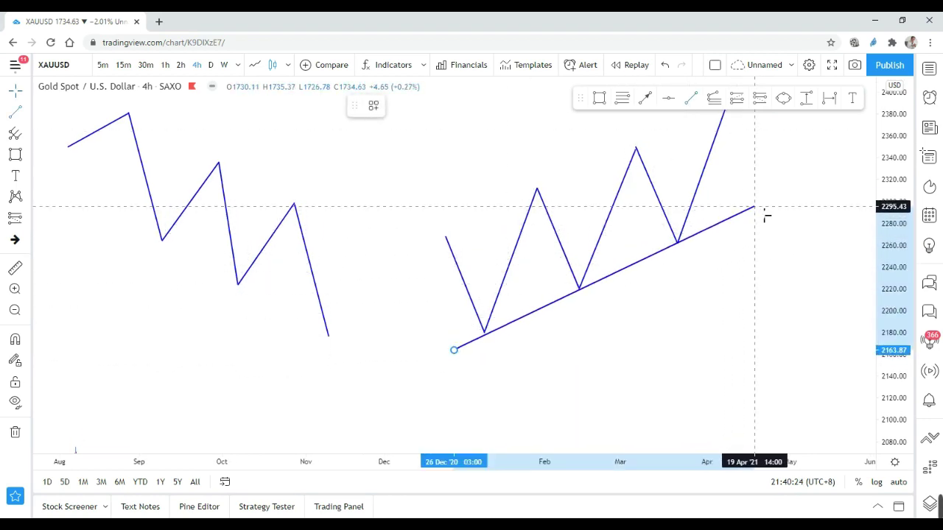
left_click(755, 207)
left_click_drag(454, 350, 459, 356)
left_click(396, 107)
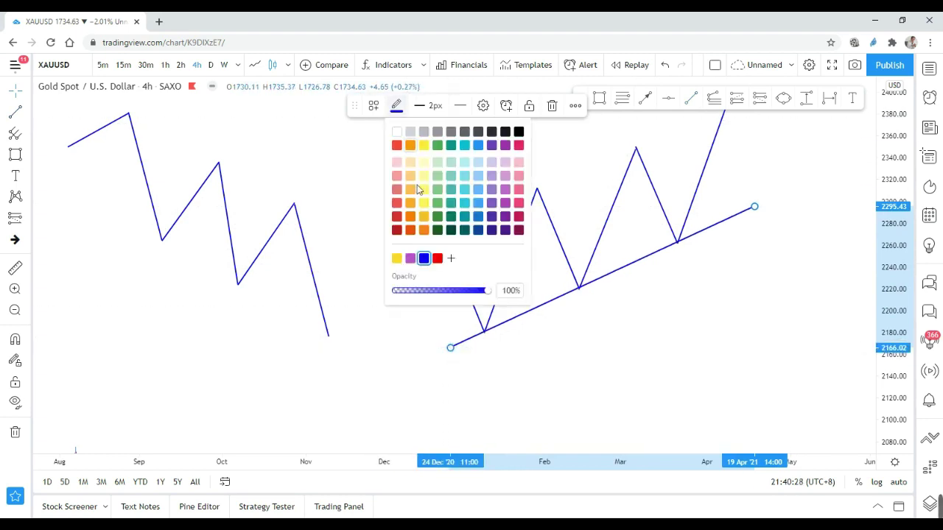
left_click(437, 258)
left_click(710, 296)
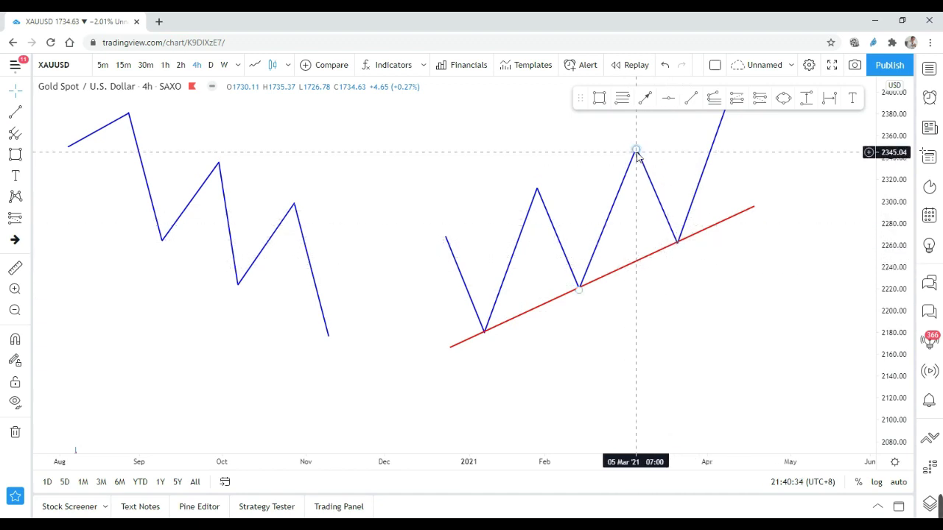
Extend the rising zigzag's third low through the red trend line to about 2245 on 24 Mar '21, joining both adjacent legs there
left_click_drag(638, 151, 652, 160)
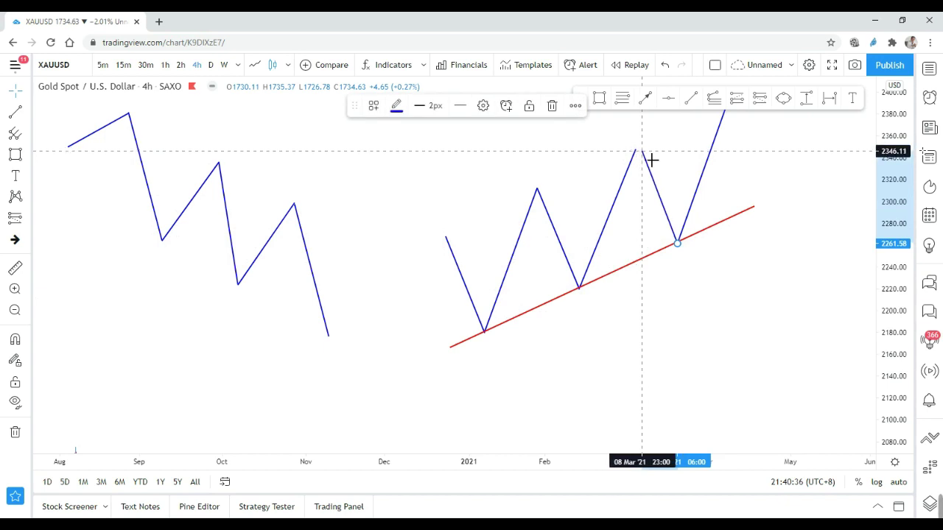
left_click(656, 165)
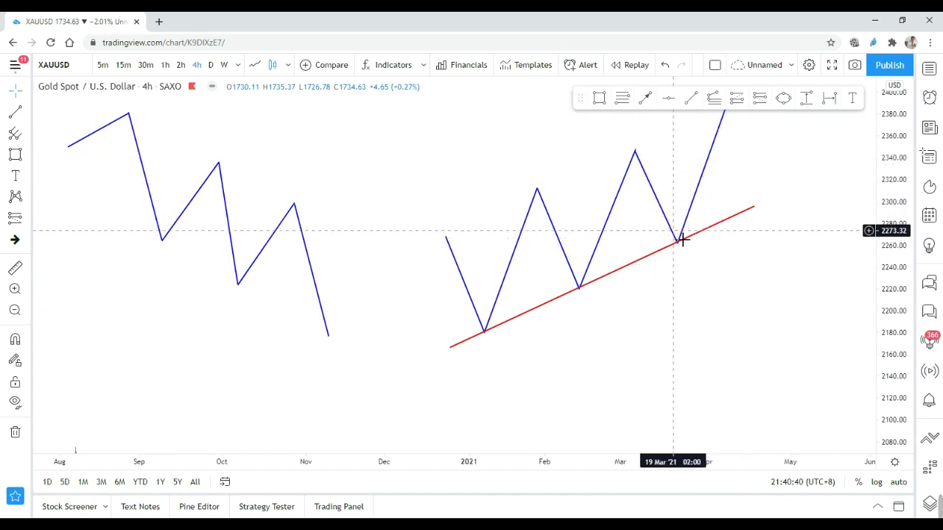
mouse_move(678, 246)
left_mouse_down()
mouse_move(698, 269)
mouse_move(686, 260)
left_mouse_up()
left_click(711, 251)
left_click(706, 258)
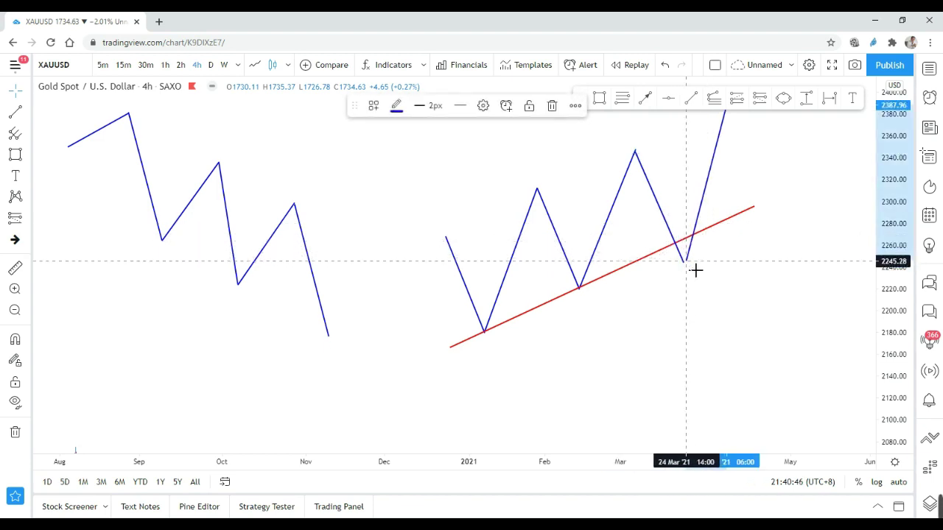
left_click(700, 272)
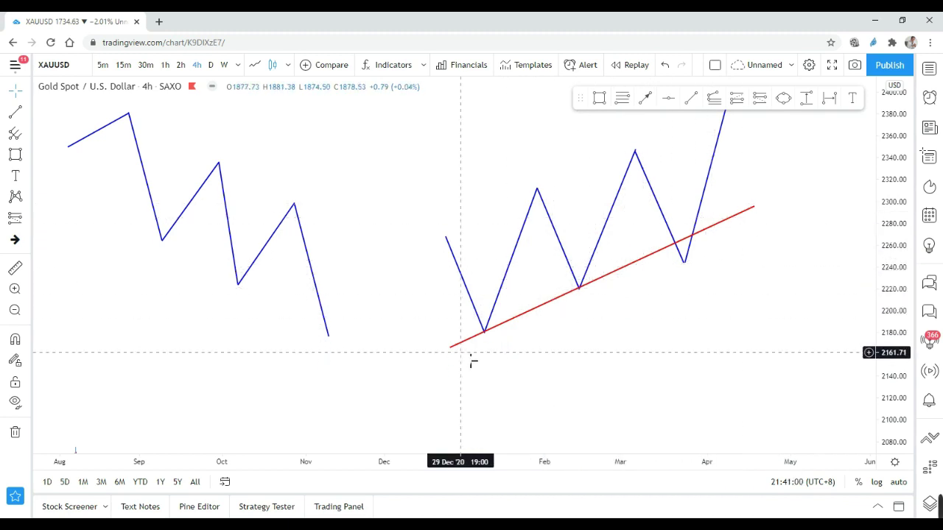
left_click_drag(779, 310, 753, 363)
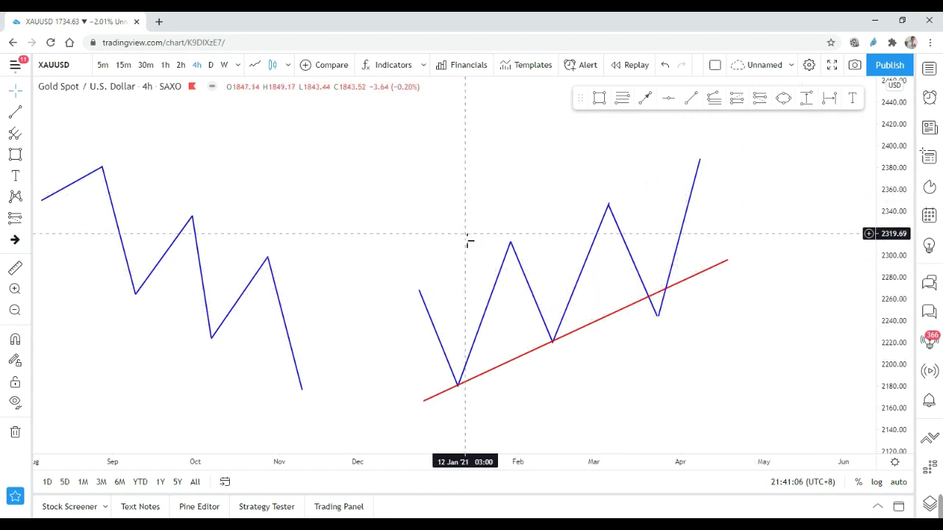
Draw a red trend line along the falling zigzag's highs, from about 2387 on 21 Aug '20 to about 2266 in late November
scroll(468, 240, "left", 5)
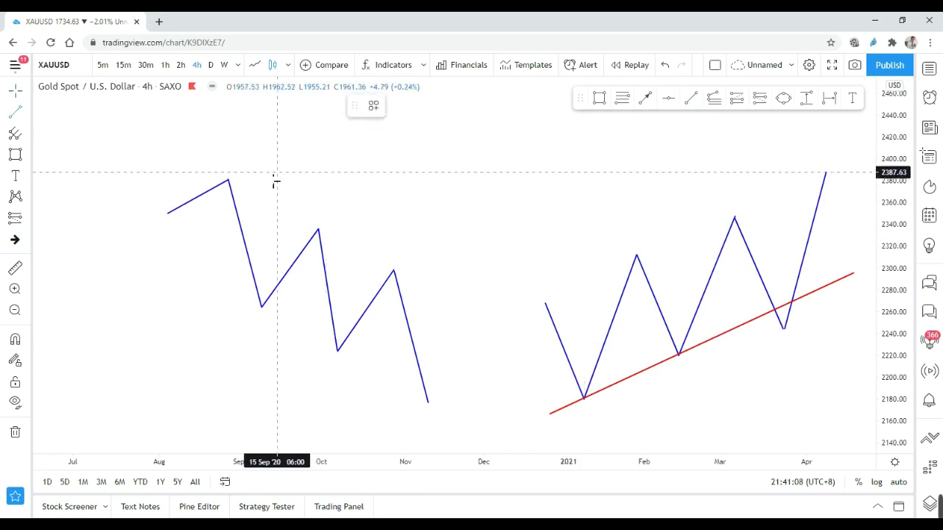
key("alt+t")
left_click(216, 173)
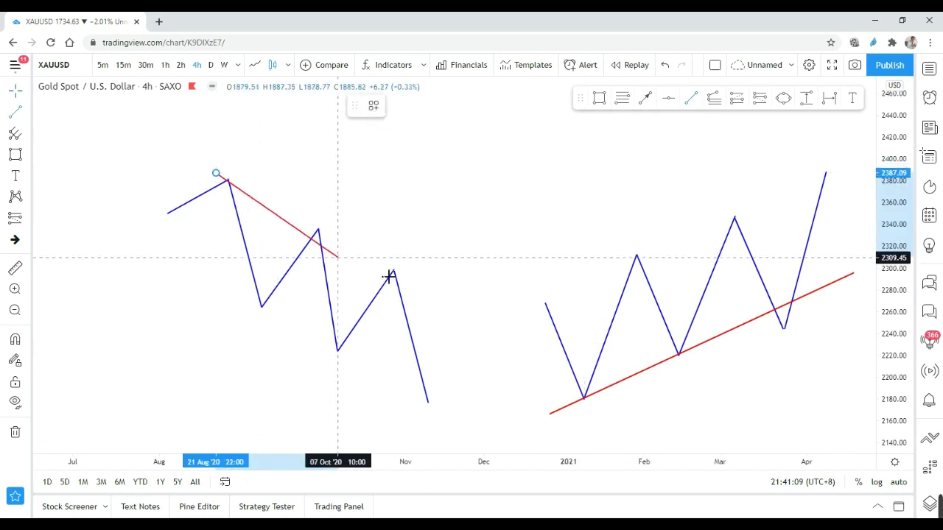
left_click(460, 305)
Extend the falling zigzag's third high through the red trend line to about 2315 on 29 Oct '20, joining both adjacent legs there
left_click(394, 283)
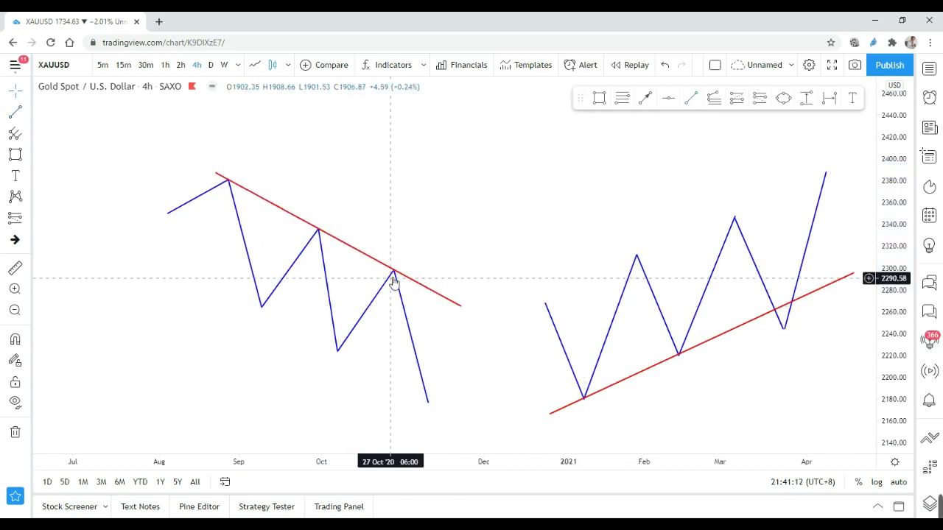
left_click_drag(394, 274, 410, 259)
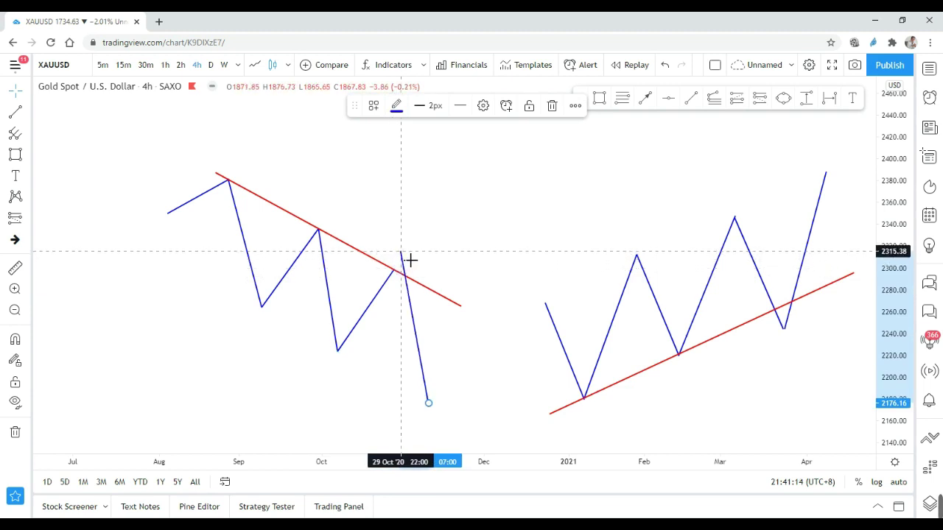
left_click(410, 250)
left_click(401, 253)
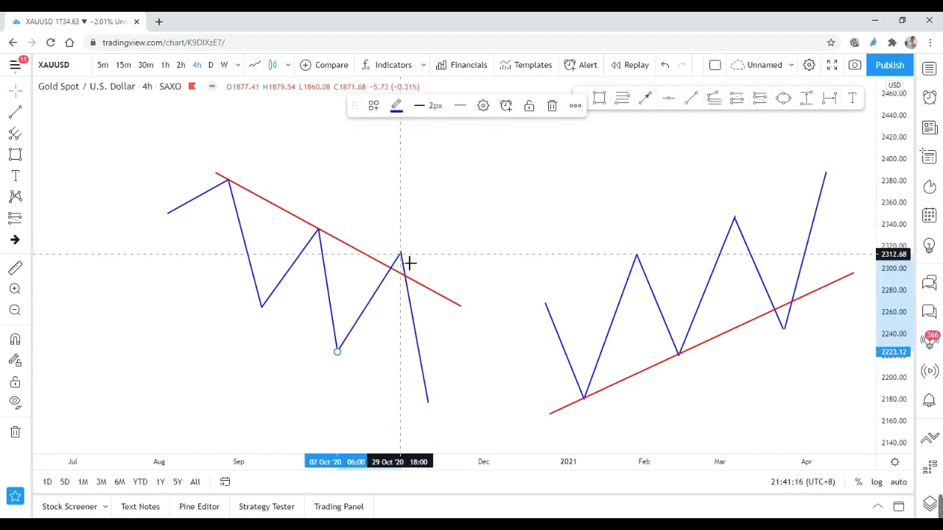
left_click(470, 254)
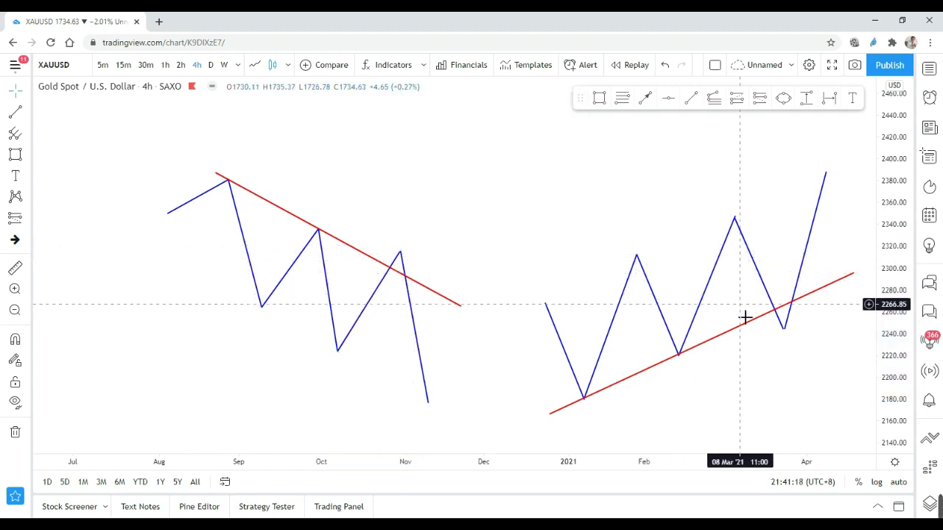
Draw red horizontal lines at the falling zigzag's second high, about 2335, and at the rising zigzag's second low, about 2220
left_click(691, 99)
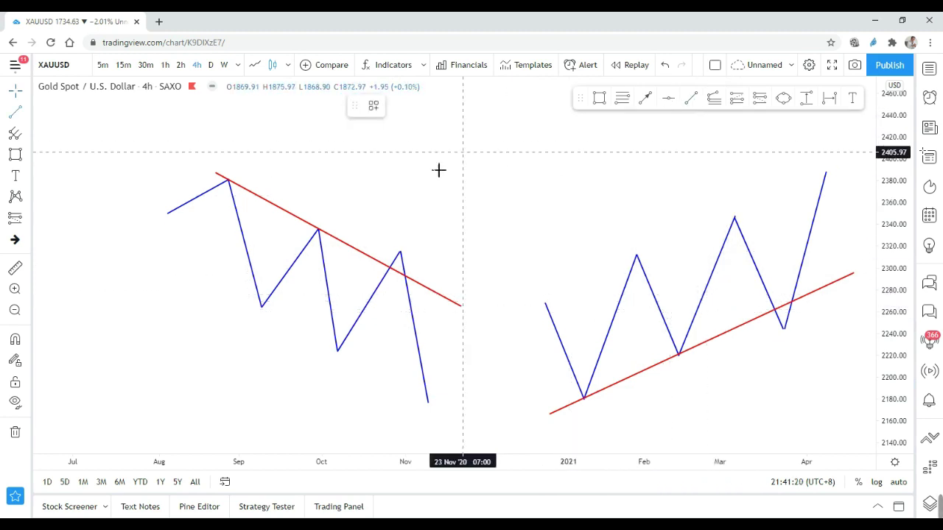
left_click(288, 229)
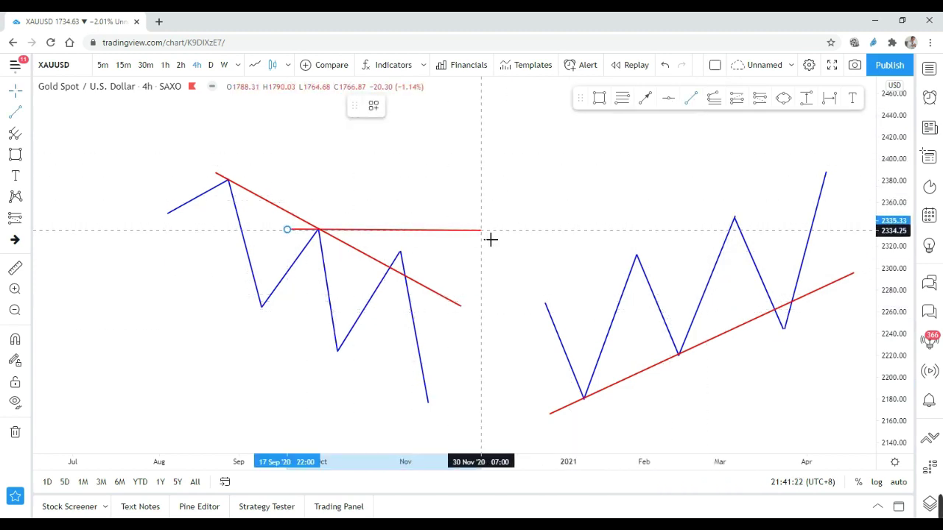
left_click(481, 230)
left_click(693, 101)
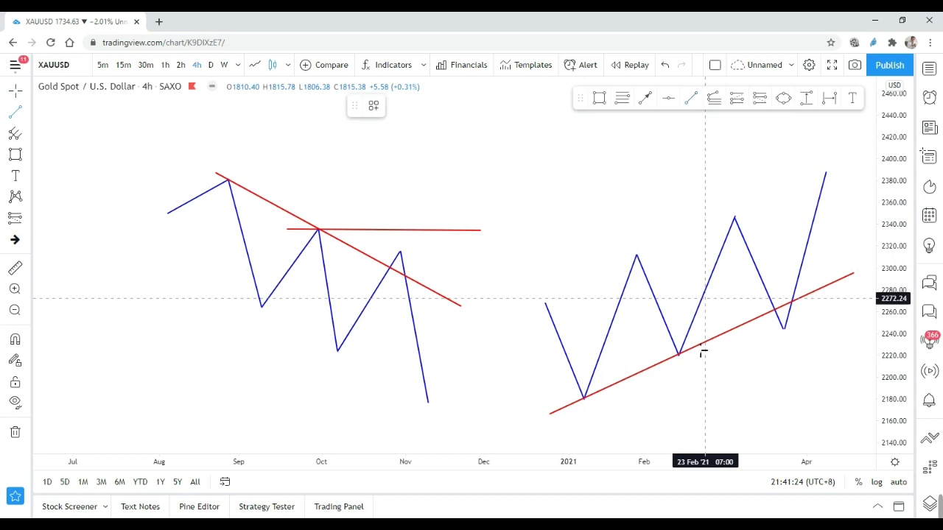
left_click(662, 357)
left_click(847, 356)
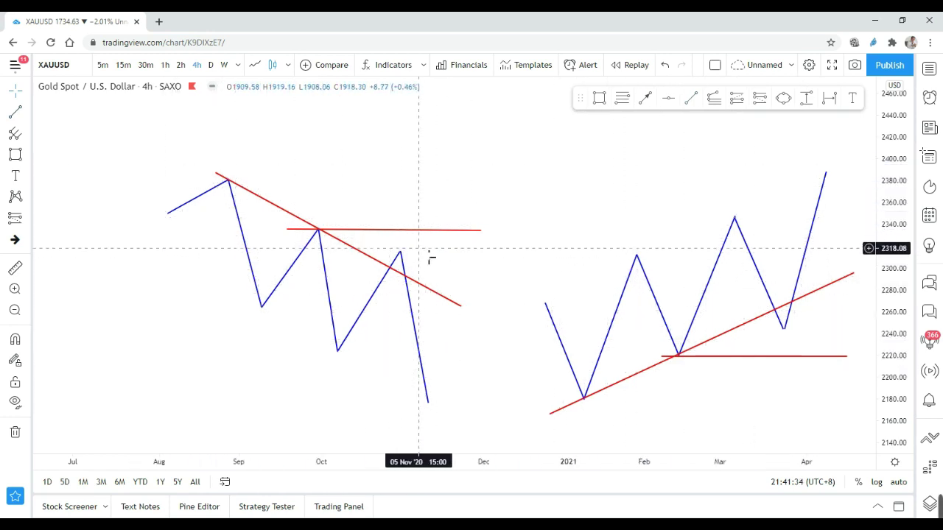
Draw a rectangle around the rising zigzag's middle swing, from about 2330 on 18 Jan '21 to 2211 on 5 Mar '21
scroll(673, 235, "down", 3)
scroll(673, 236, "right", 5)
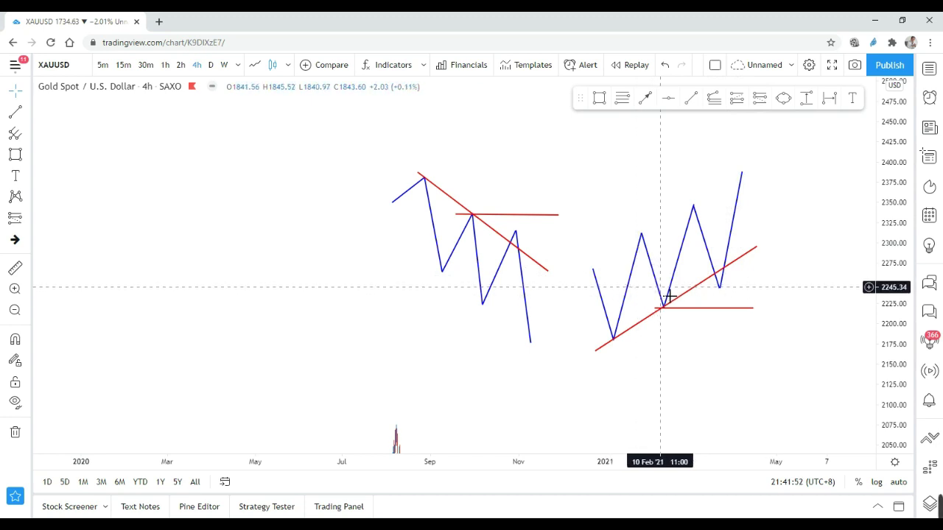
left_click(627, 219)
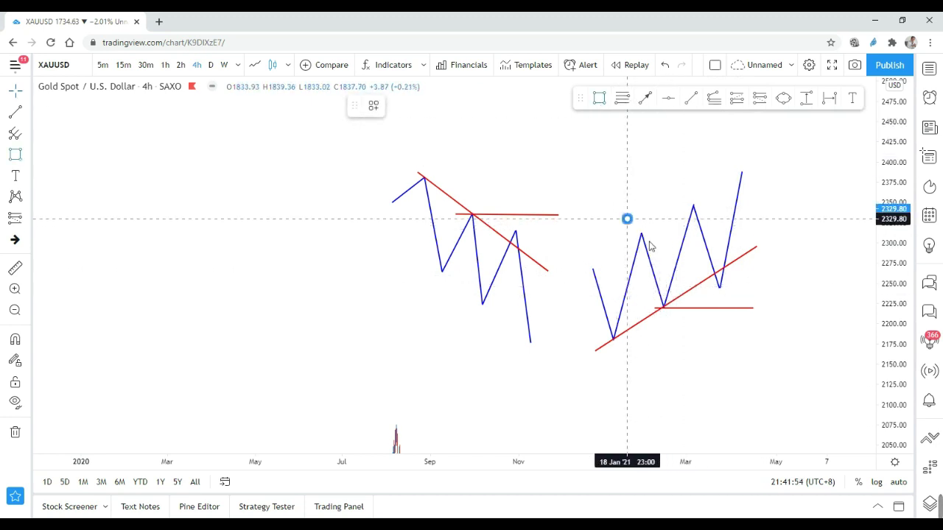
left_click(695, 315)
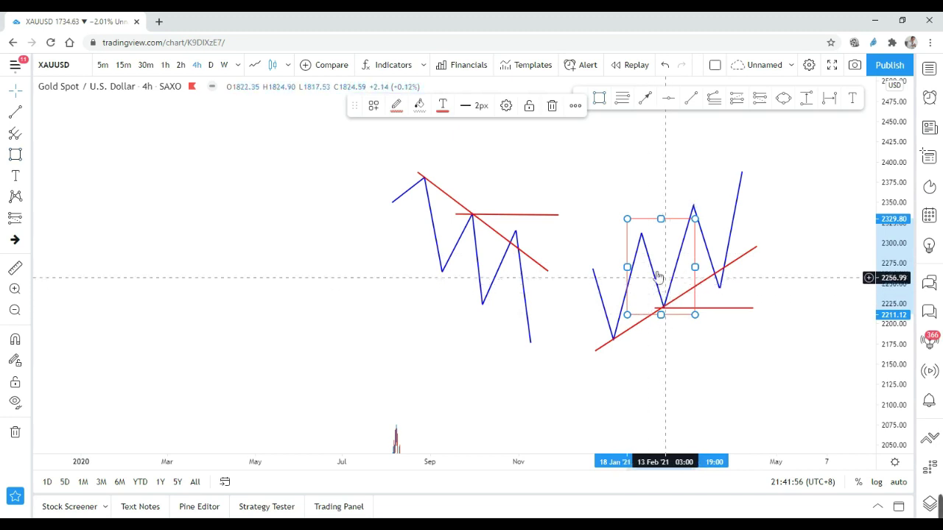
Draw a rectangle around the falling zigzag's middle swing from 7 Sep to 14 Oct '20, spanning about 2340 to 2219
left_click(599, 98)
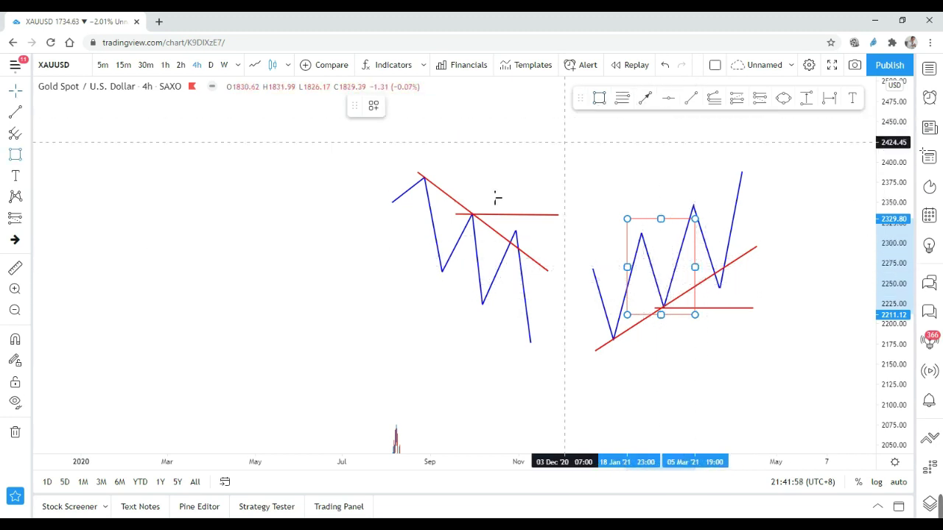
left_click(440, 195)
left_click(493, 301)
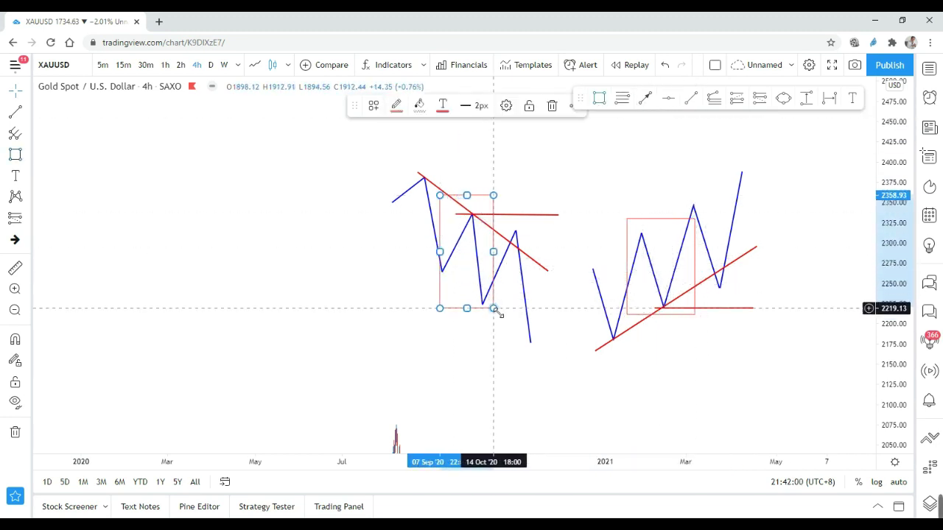
left_click_drag(467, 195, 478, 214)
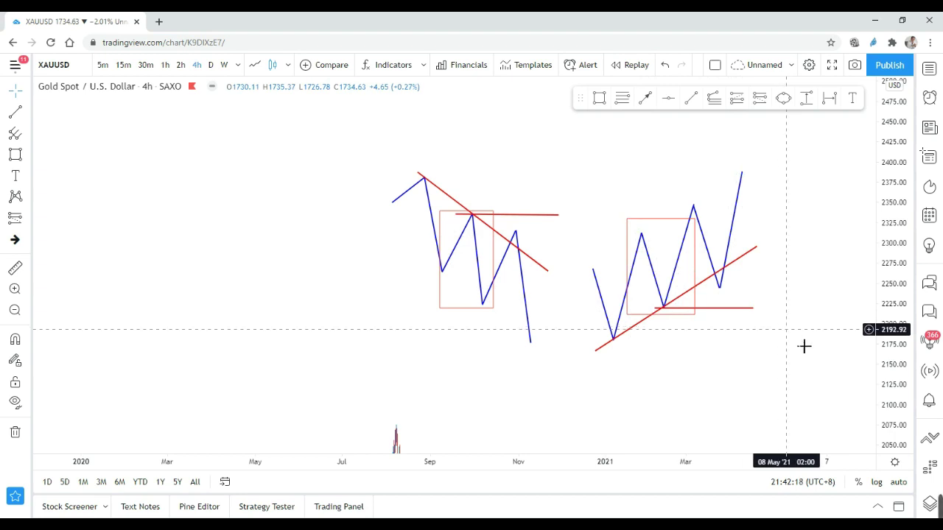
Switch the gold chart to 1D and bring both annotated zigzag patterns back into view
left_click_drag(802, 347, 756, 302)
left_click_drag(898, 190, 874, 310)
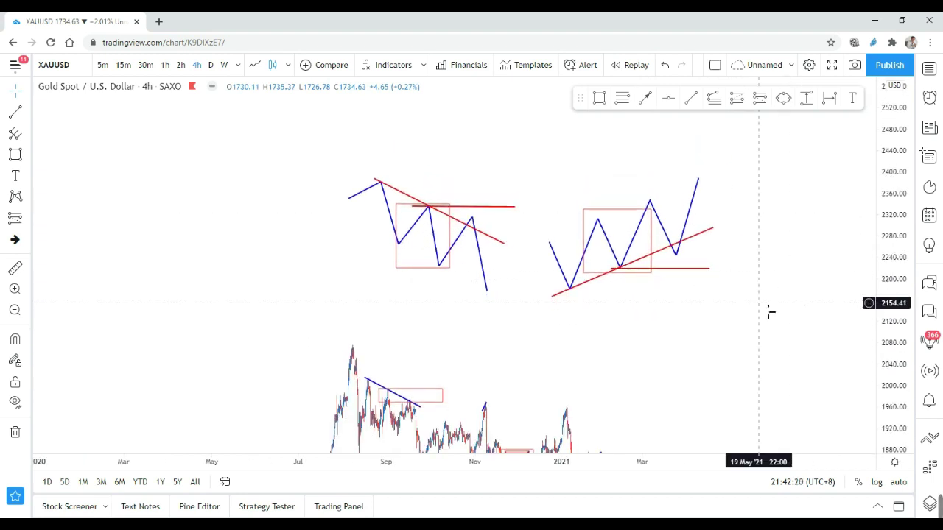
scroll(759, 303, "down", 1)
left_click_drag(795, 311, 715, 303)
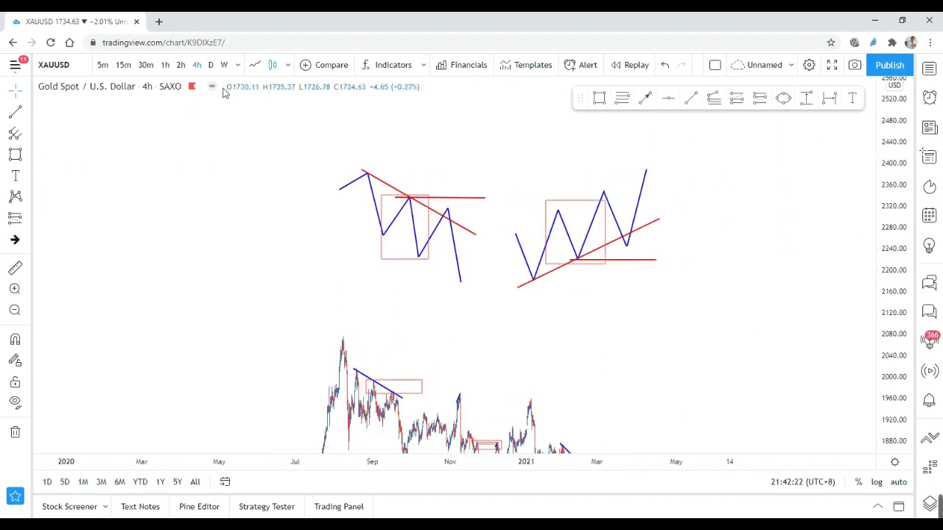
left_click(210, 65)
scroll(663, 280, "up", 4)
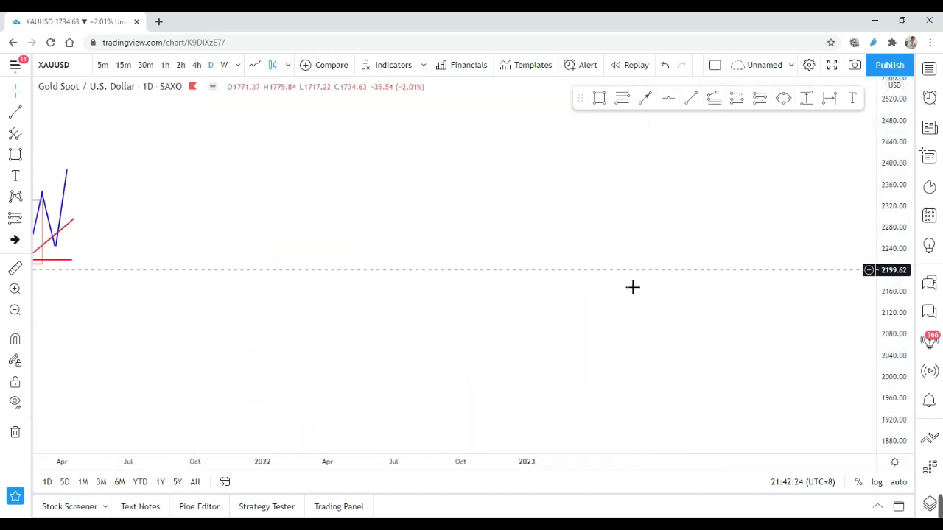
left_click_drag(631, 287, 818, 342)
left_click_drag(580, 345, 645, 339)
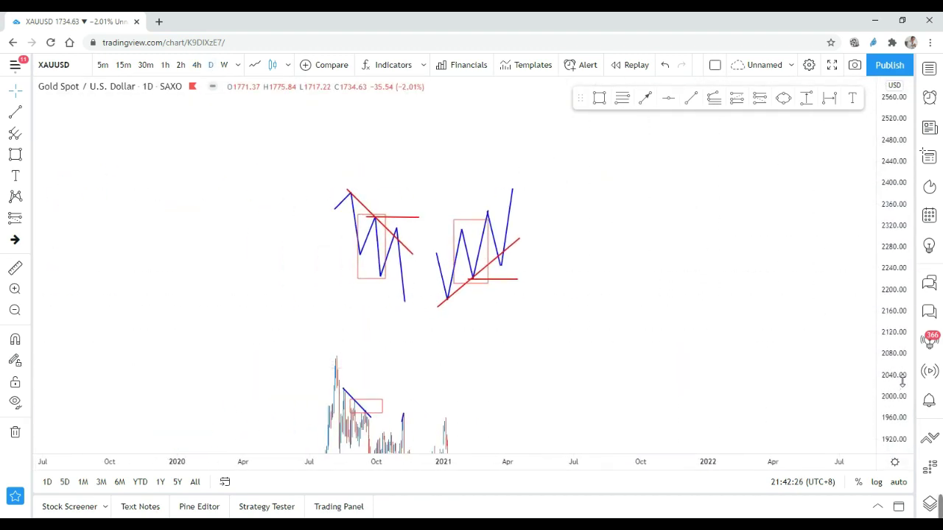
left_click_drag(903, 381, 901, 324)
scroll(693, 335, "up", 4)
left_click_drag(605, 346, 829, 355)
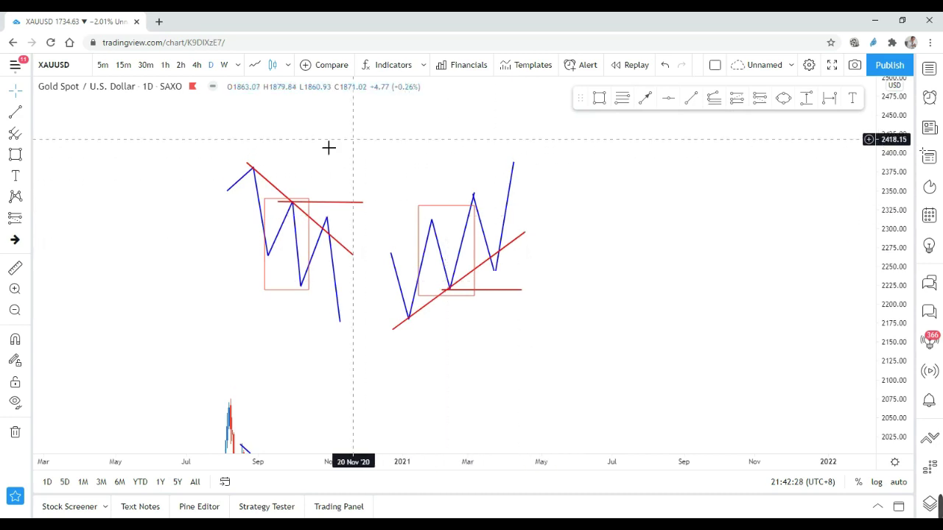